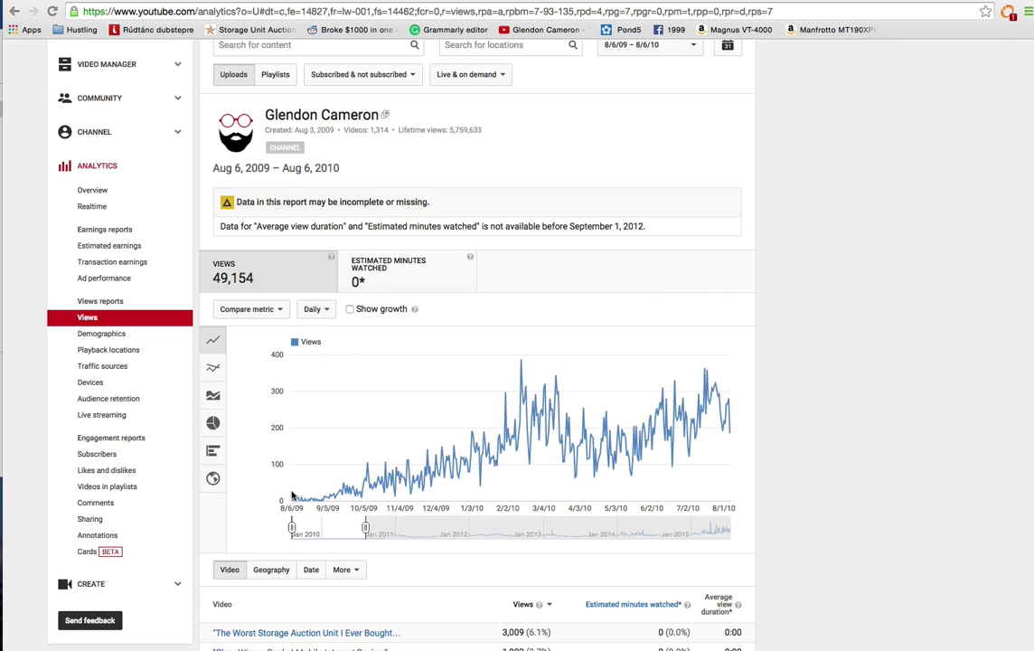
# Step: Look over the 2009–2010 views chart (49,154 views), then open a new Google tab
pyautogui.moveTo(305, 503)
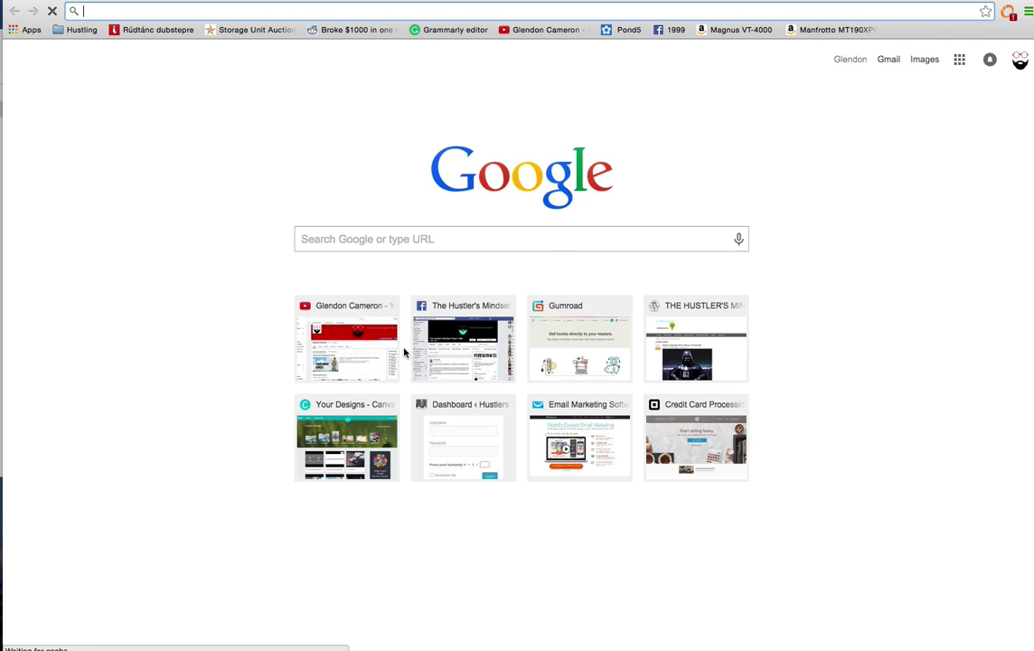
# Step: From the channel tile, list its videos oldest first to reach 'Making Money with Storage Unit Auctions'
pyautogui.click(360, 354)
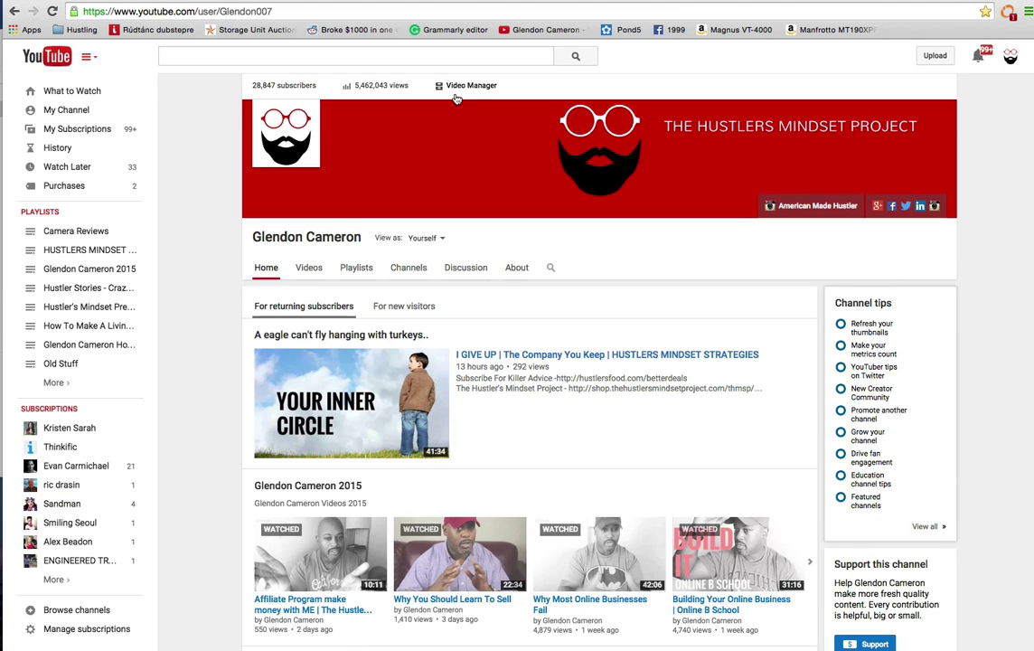
pyautogui.click(308, 268)
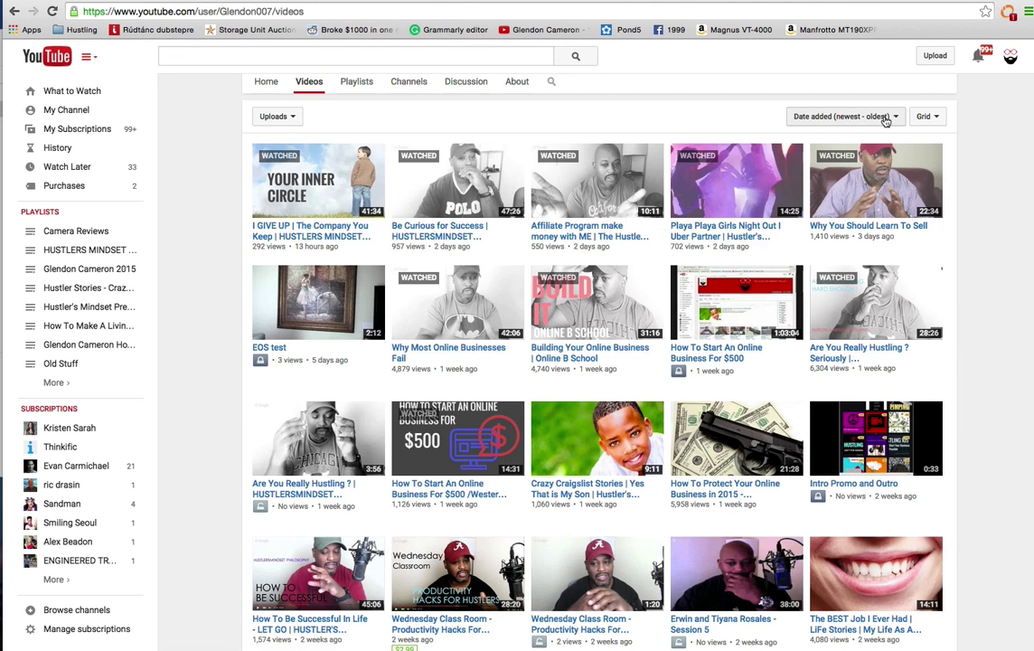
pyautogui.click(886, 118)
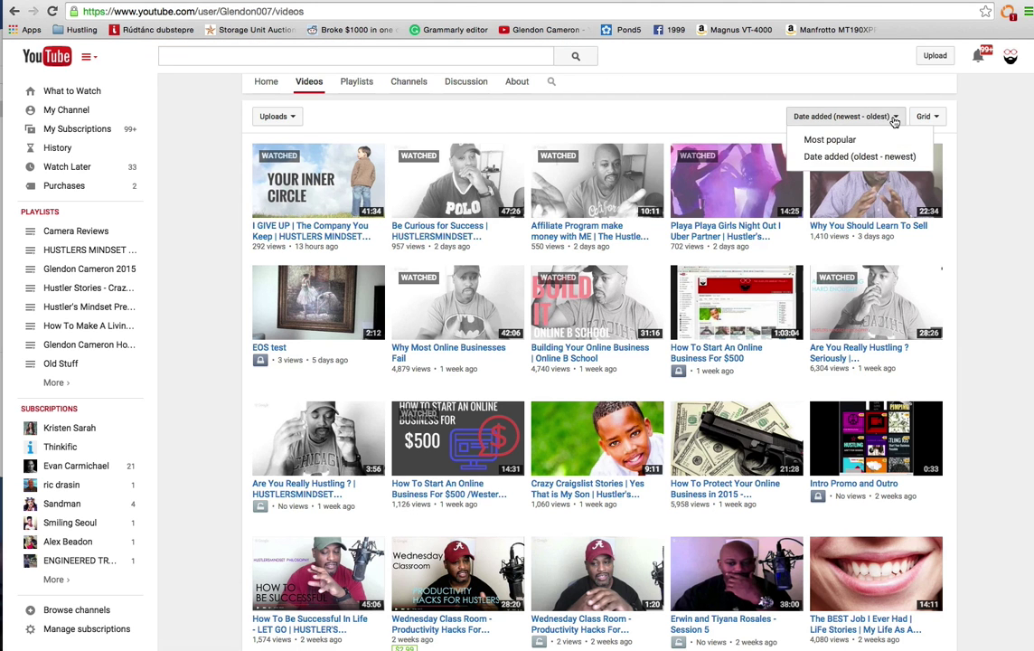
pyautogui.click(852, 157)
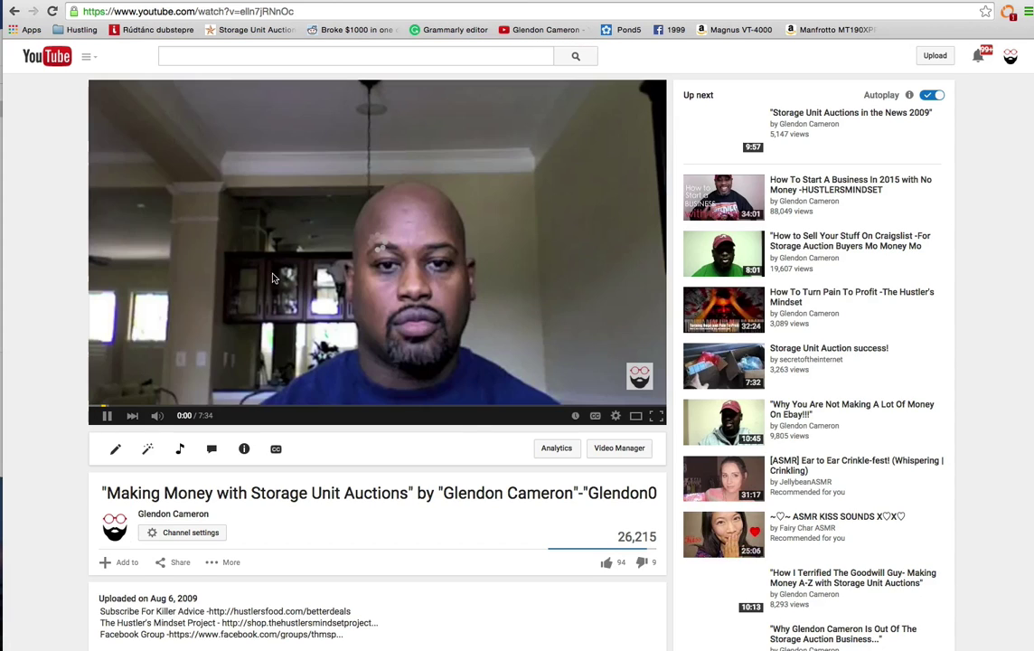
# Step: Pause the storage-unit video, peek at Analytics, and check its 26,215 view-count note
pyautogui.click(107, 417)
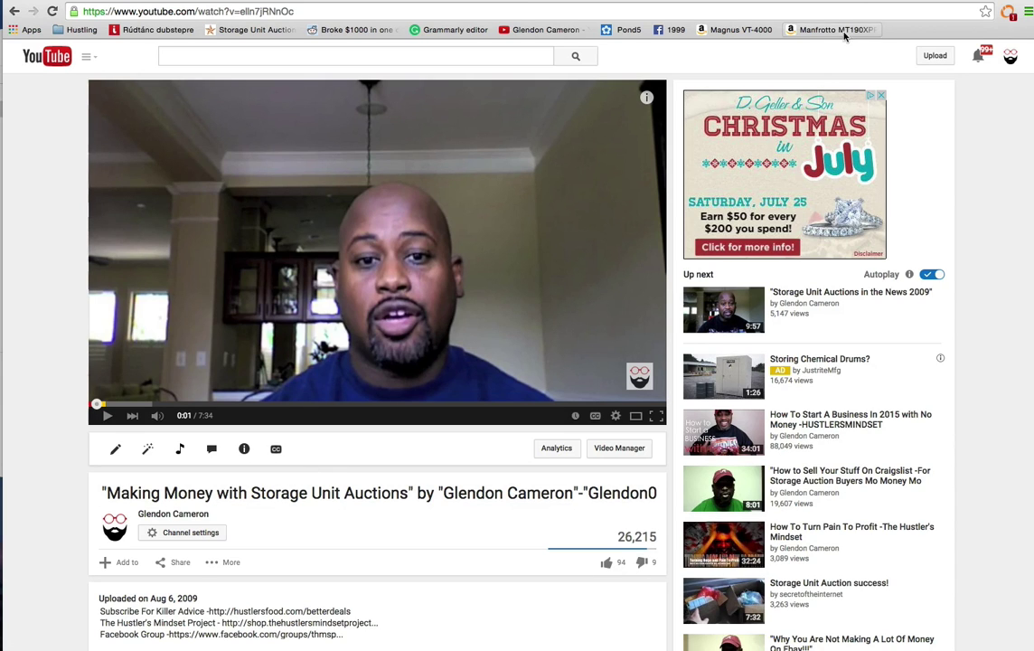
pyautogui.click(760, 2)
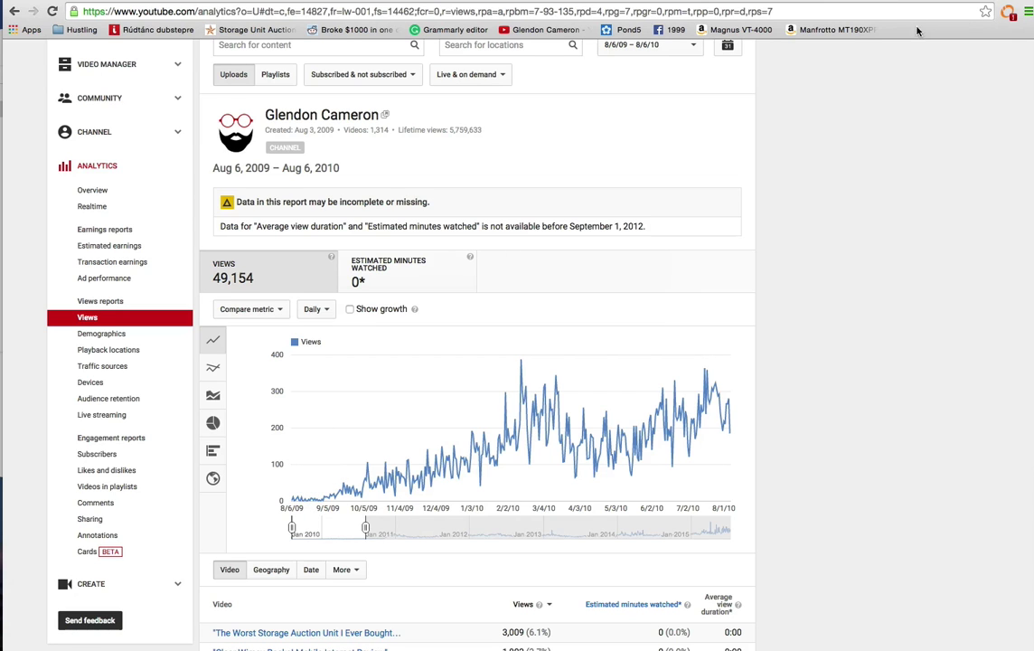
pyautogui.click(931, 2)
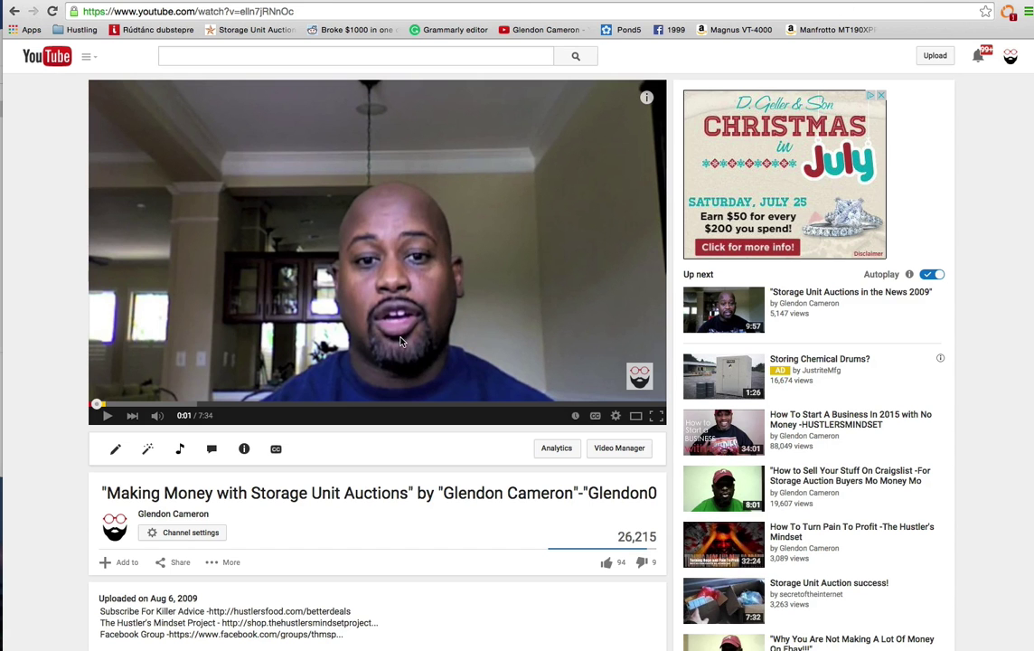
pyautogui.moveTo(622, 539)
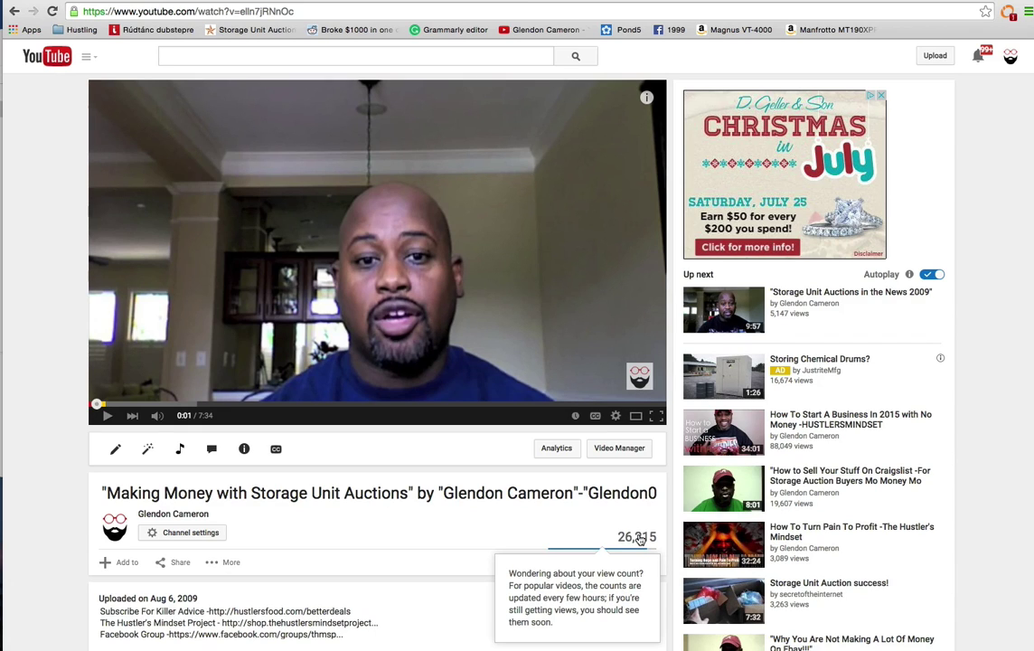
# Step: Inspect the storage-unit video's last-28-days daily views chart, then go back to the 2009–2010 report
pyautogui.click(556, 452)
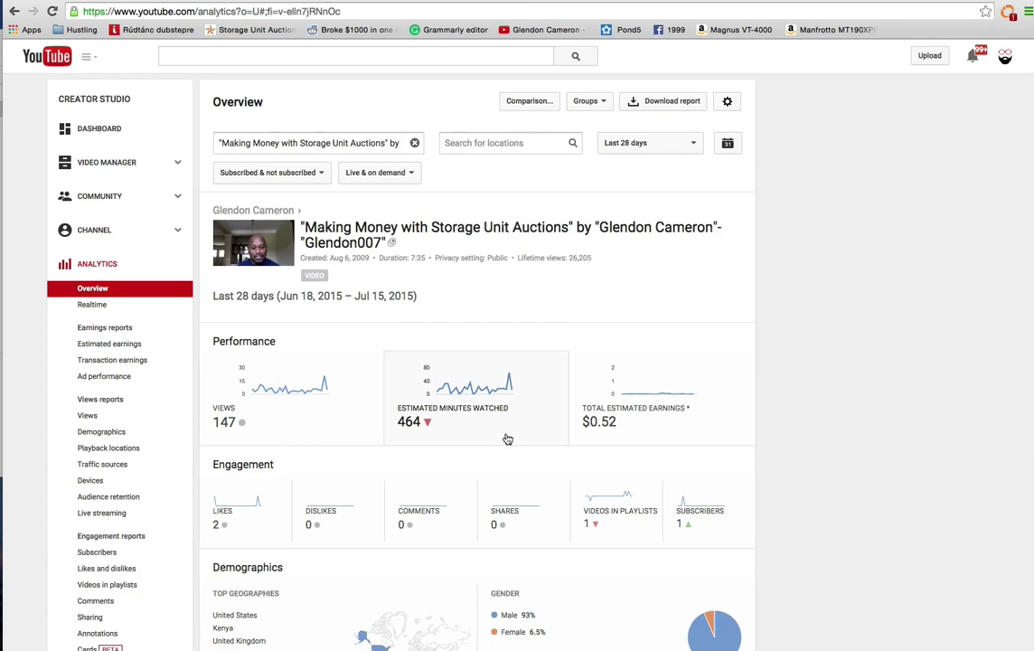
pyautogui.click(303, 394)
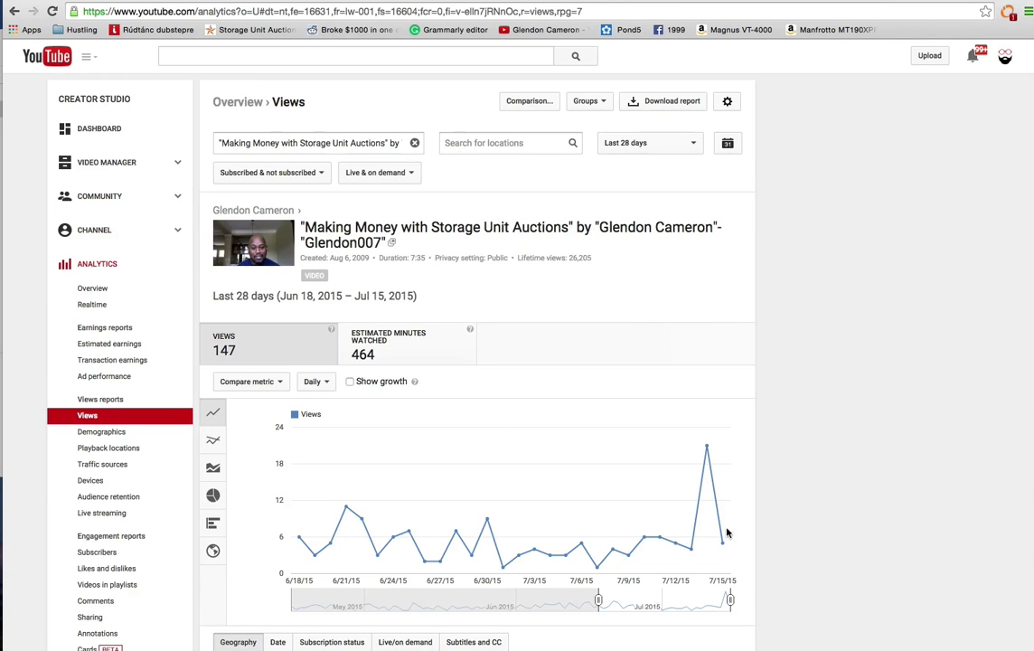
pyautogui.moveTo(697, 550)
pyautogui.moveTo(708, 452)
pyautogui.moveTo(503, 567)
pyautogui.moveTo(488, 528)
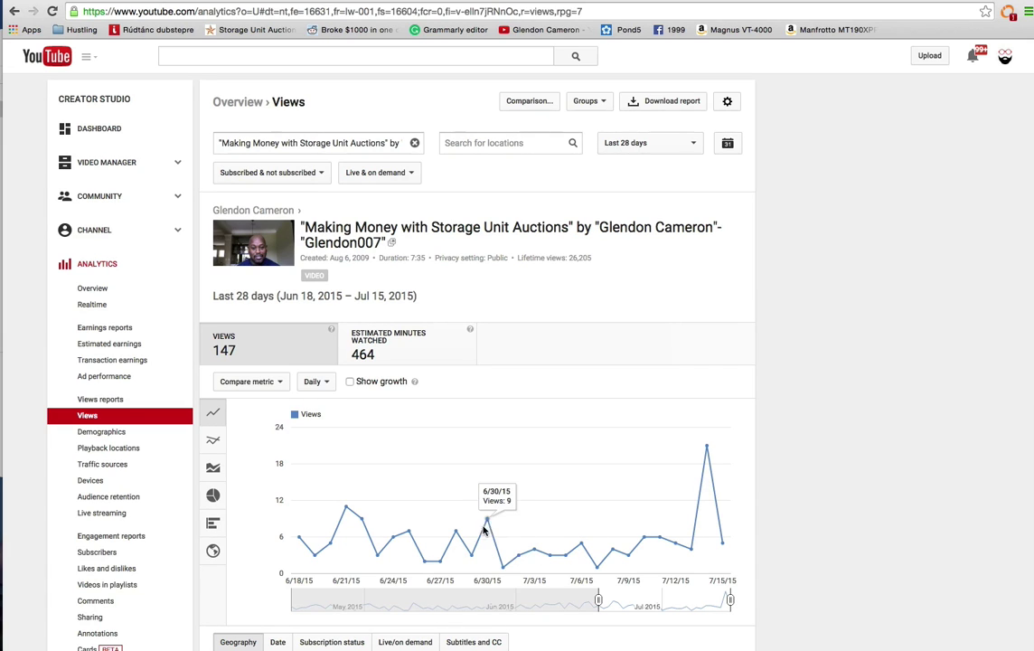
pyautogui.moveTo(357, 519)
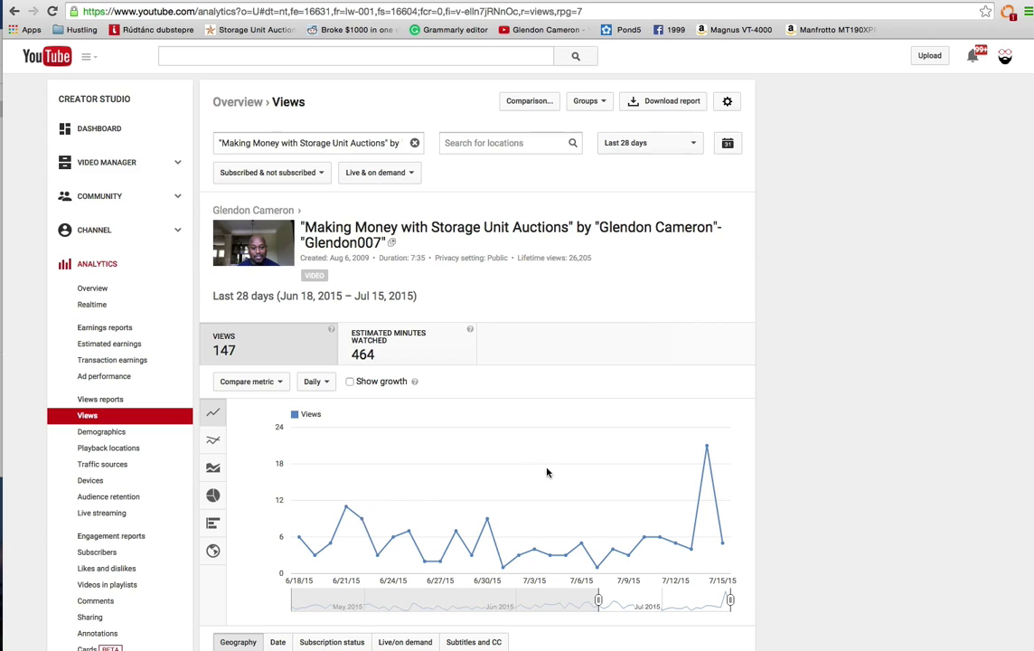
pyautogui.click(14, 10)
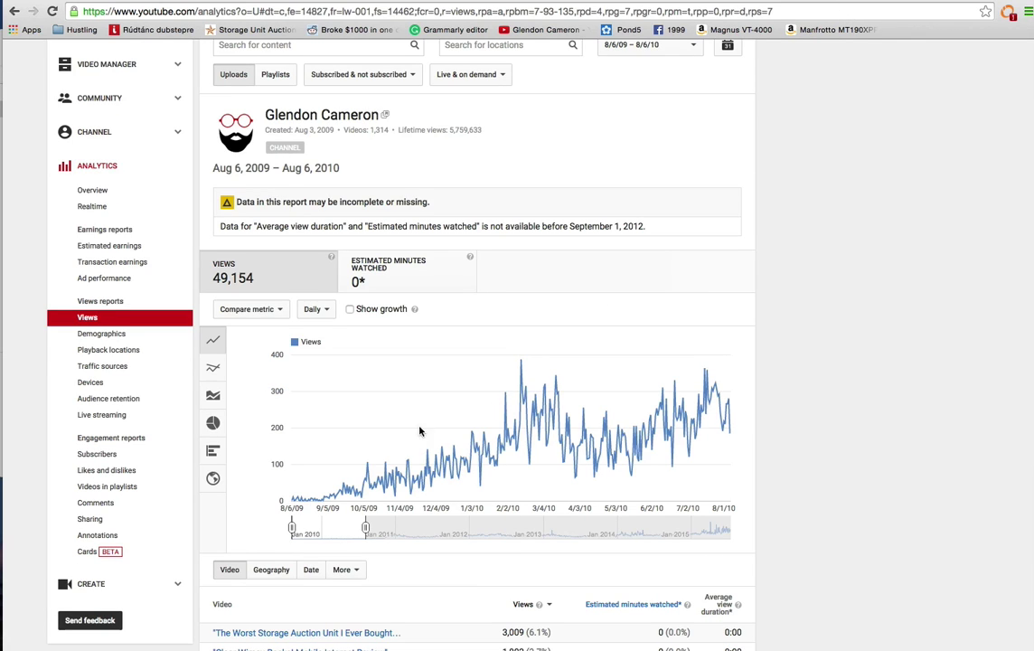
# Step: Apply a custom views range from 8/6/10 to 8/6/11, showing 634,761 views
pyautogui.moveTo(301, 495)
pyautogui.scroll(1, 441, 339)
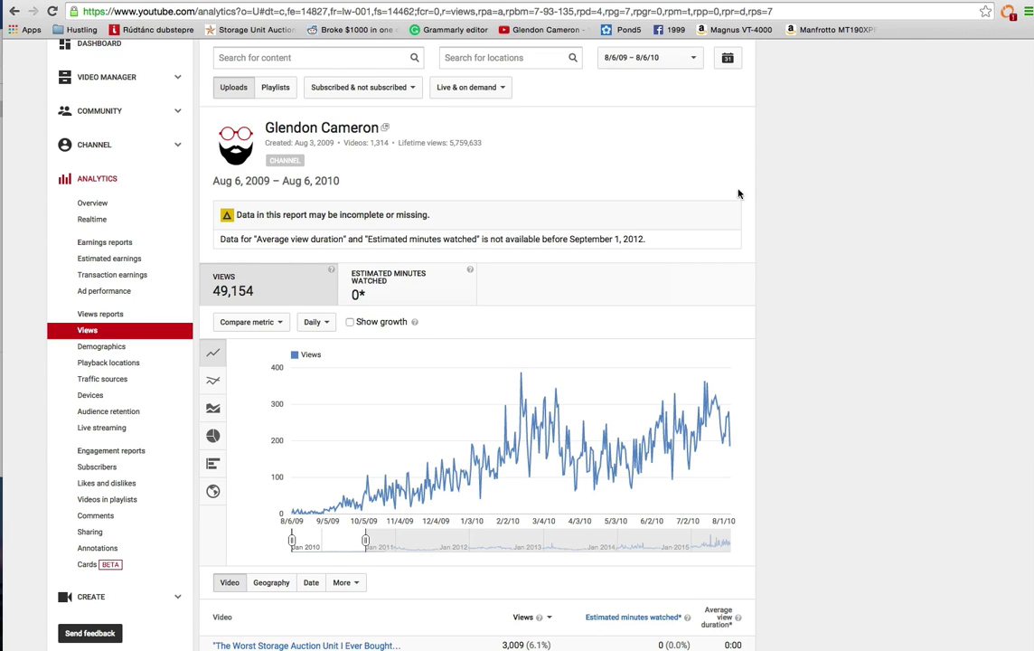
pyautogui.click(690, 61)
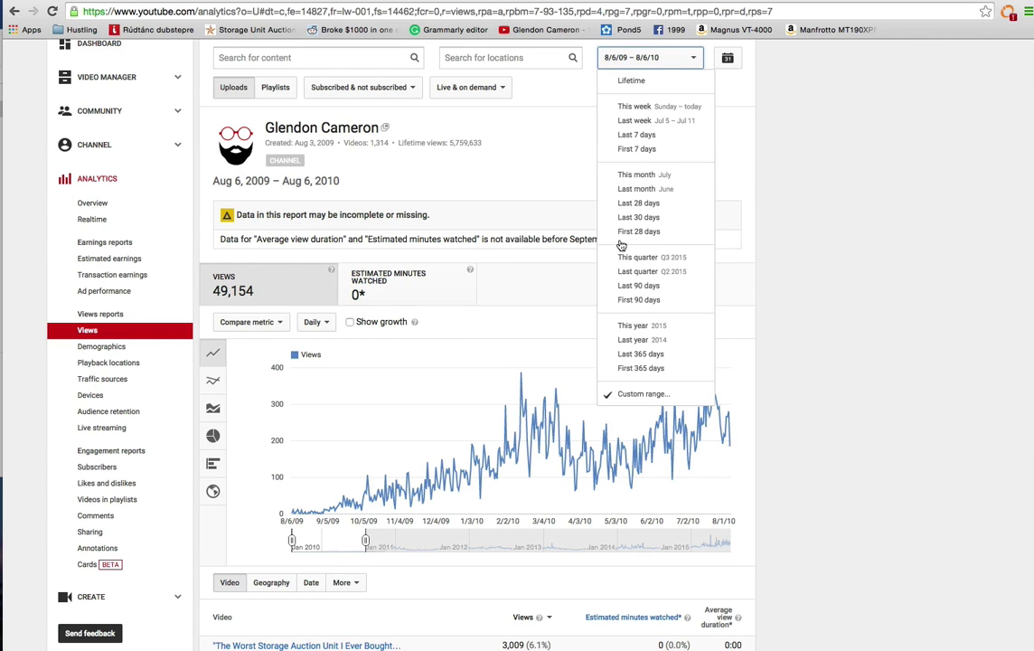
pyautogui.click(628, 394)
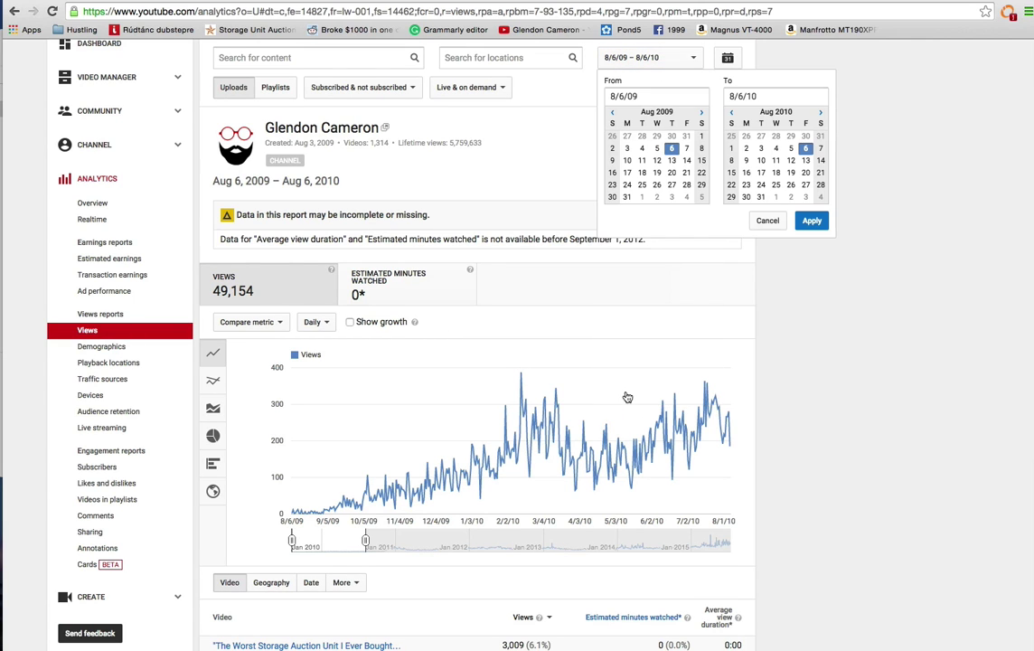
pyautogui.click(636, 96)
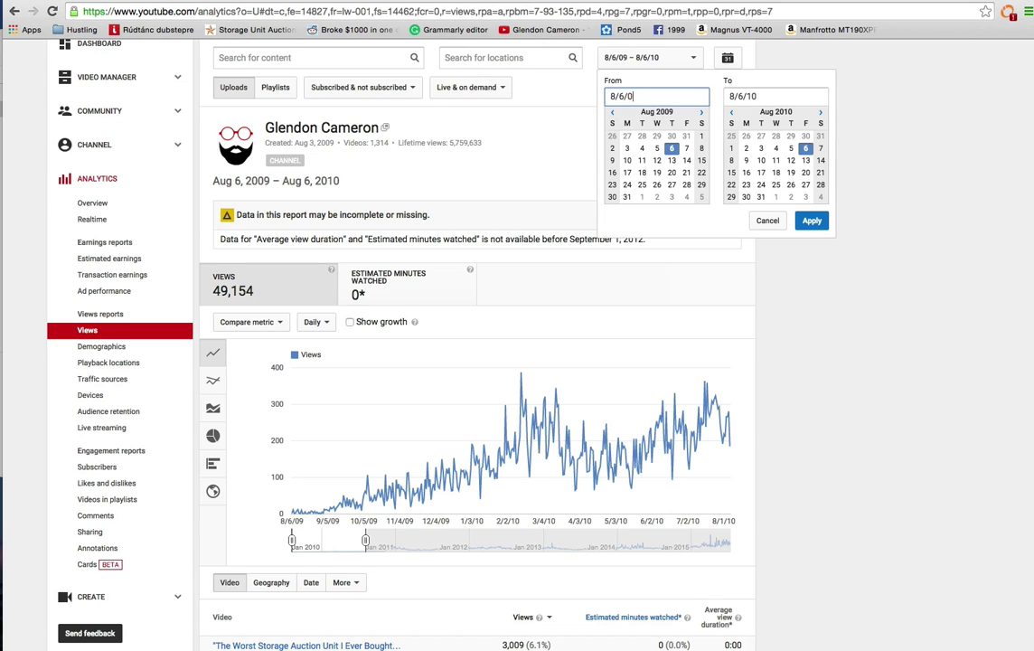
pyautogui.press('BackSpace')
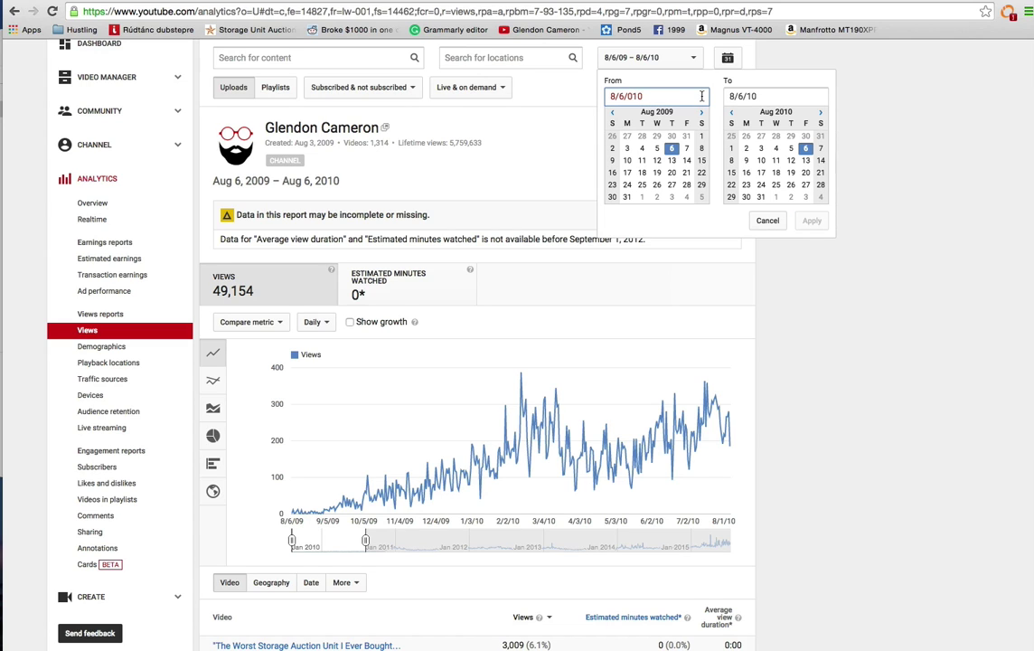
pyautogui.press('BackSpace')
pyautogui.write('10')
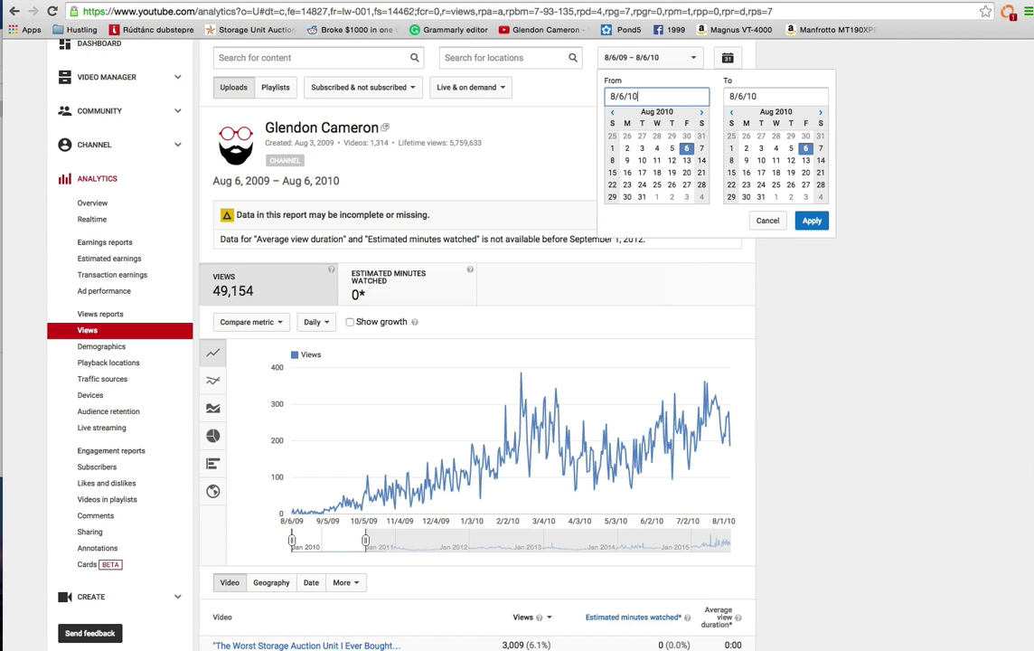
pyautogui.click(752, 96)
pyautogui.press('BackSpace')
pyautogui.write('1')
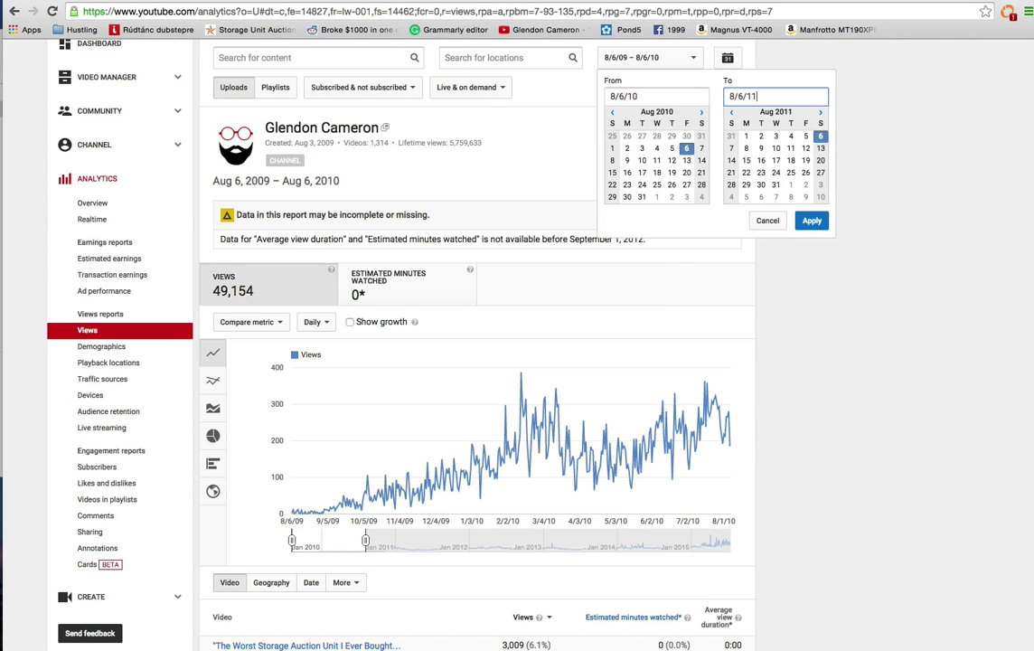
pyautogui.click(812, 223)
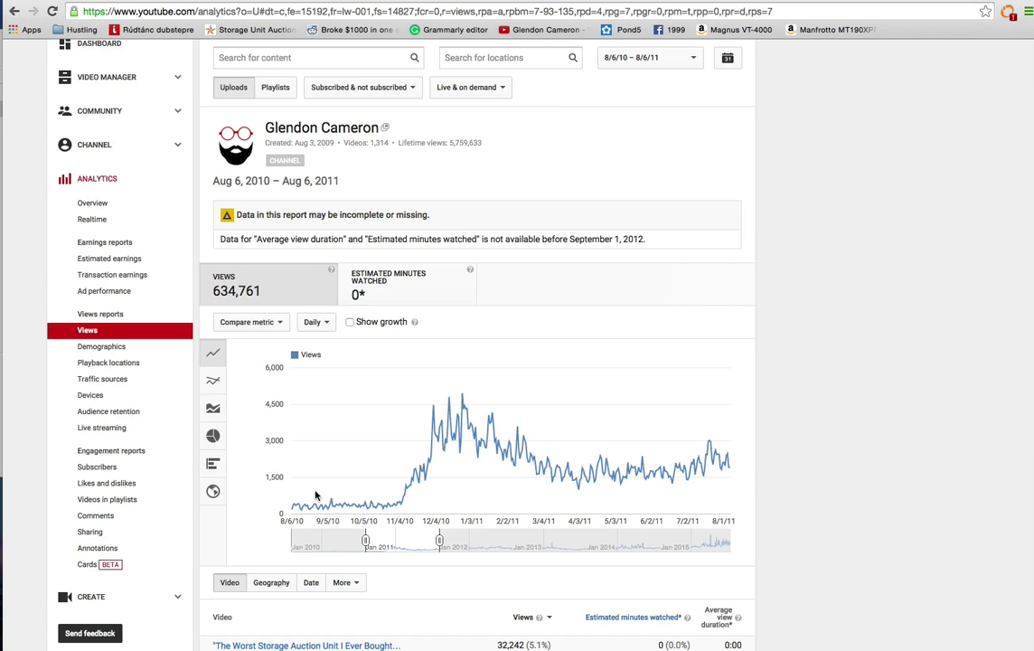
pyautogui.moveTo(304, 508)
pyautogui.click(13, 12)
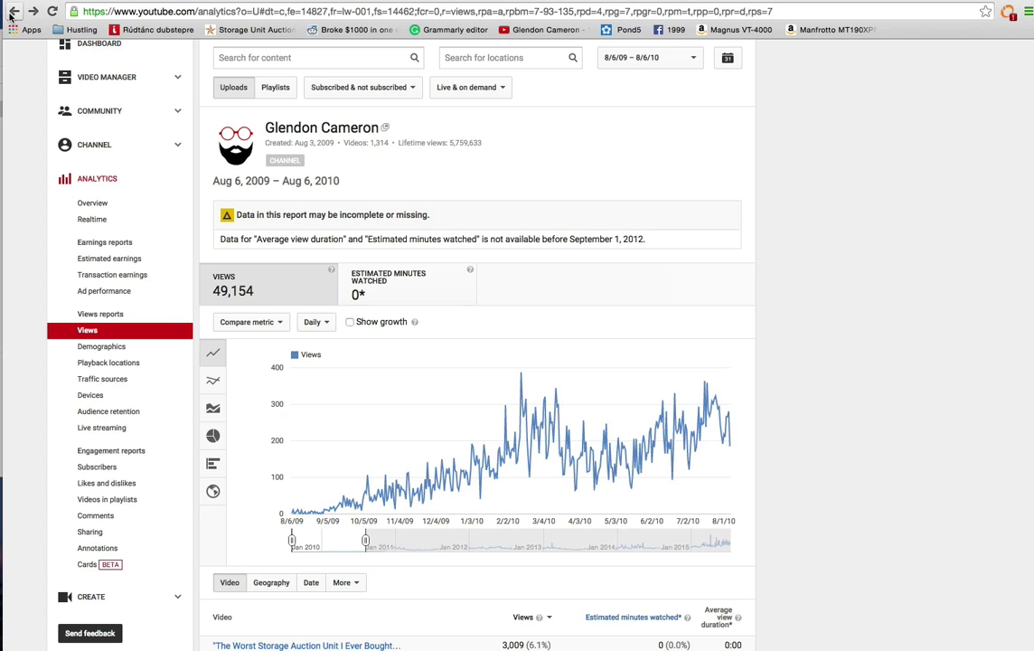
# Step: Apply a custom views range from 8/6/11 to 8/6/12, totalling 1,141,380 views
pyautogui.click(33, 12)
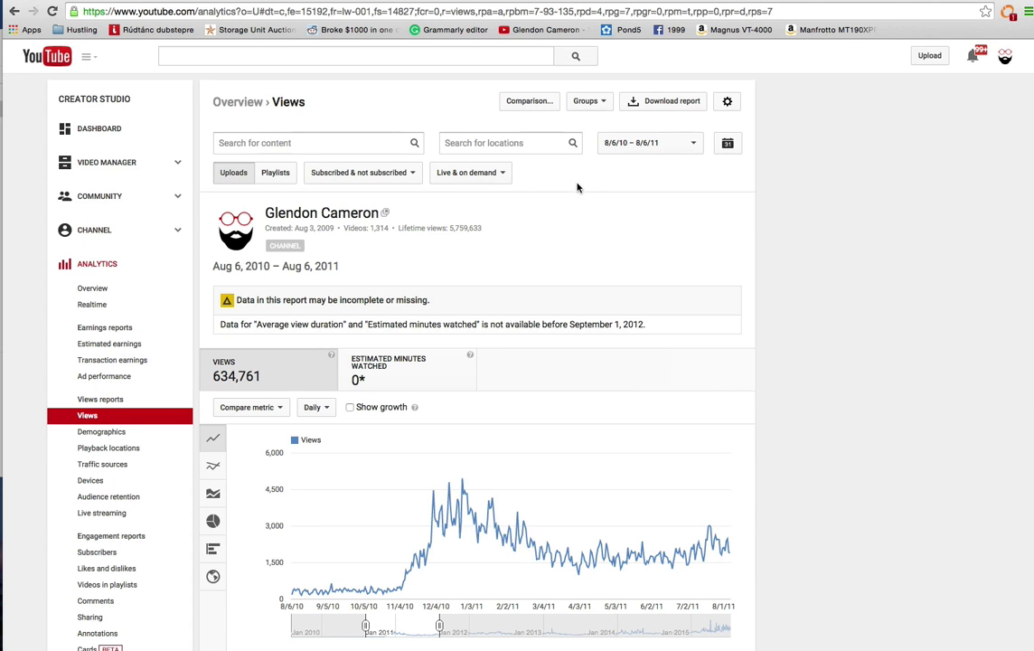
pyautogui.click(693, 144)
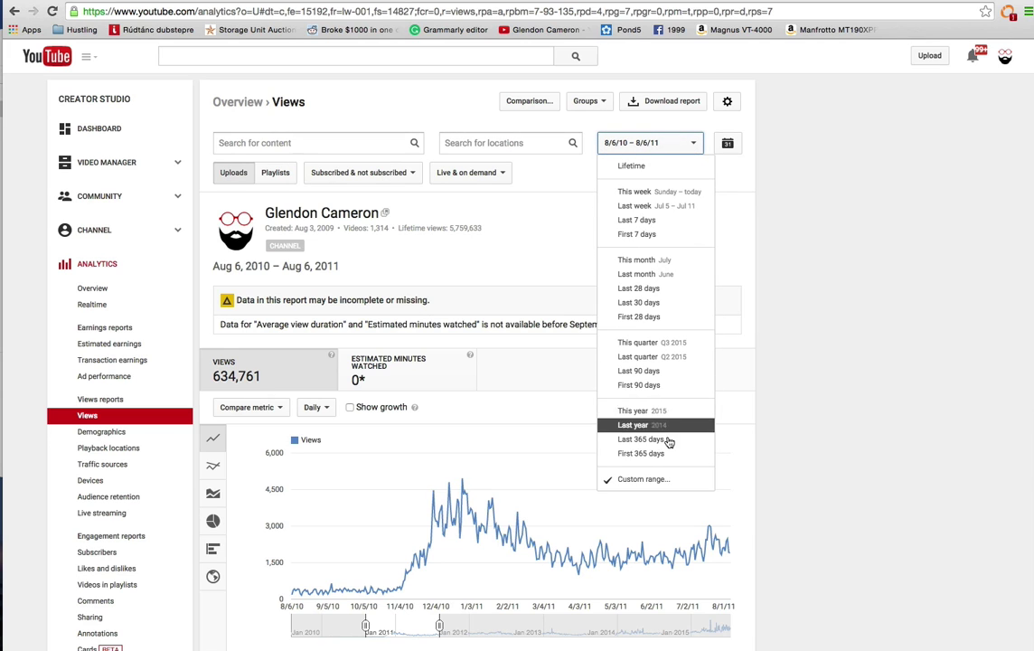
pyautogui.click(652, 479)
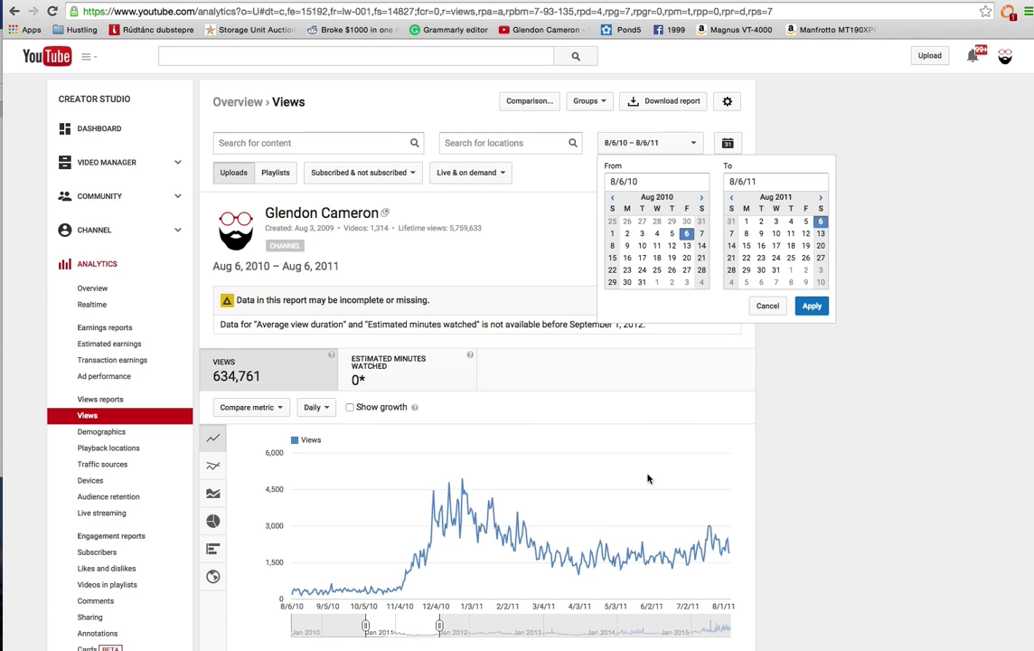
pyautogui.click(635, 181)
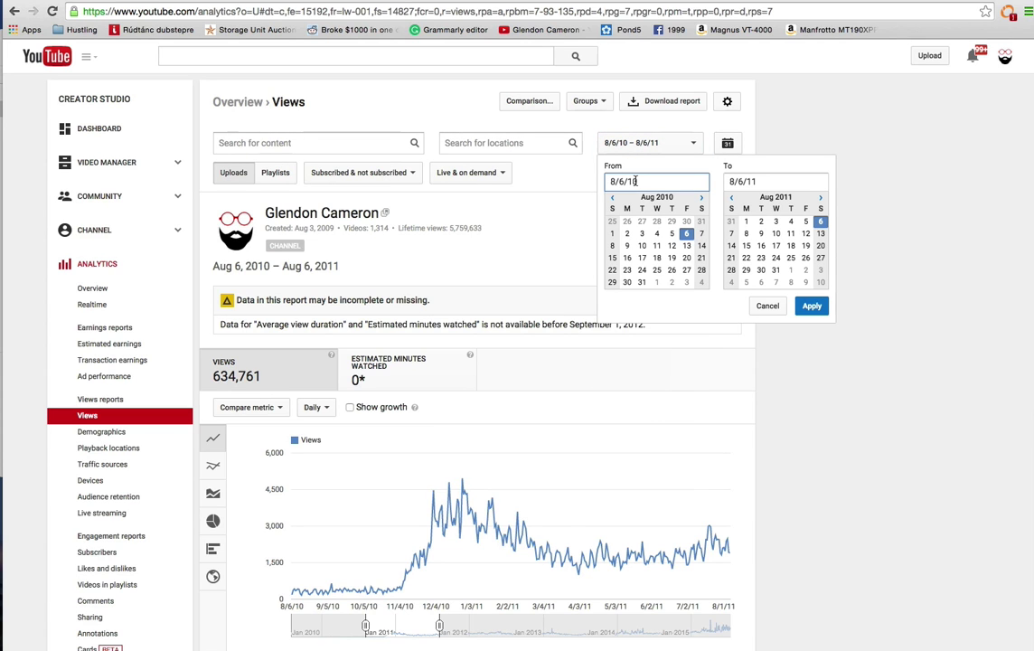
pyautogui.press('BackSpace')
pyautogui.write('1')
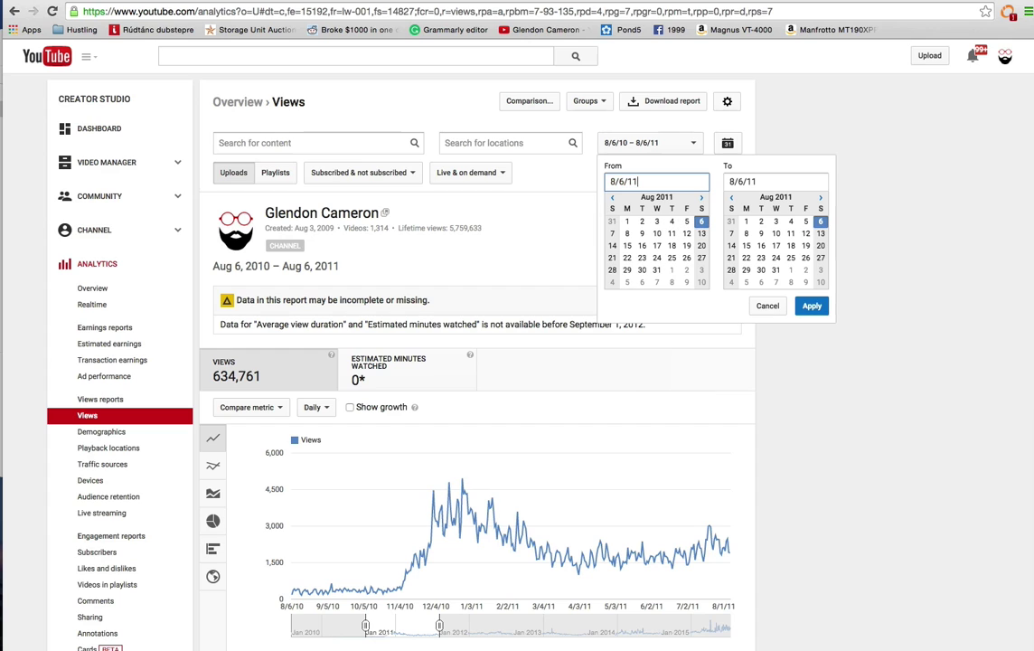
pyautogui.click(755, 181)
pyautogui.press('BackSpace')
pyautogui.write('2')
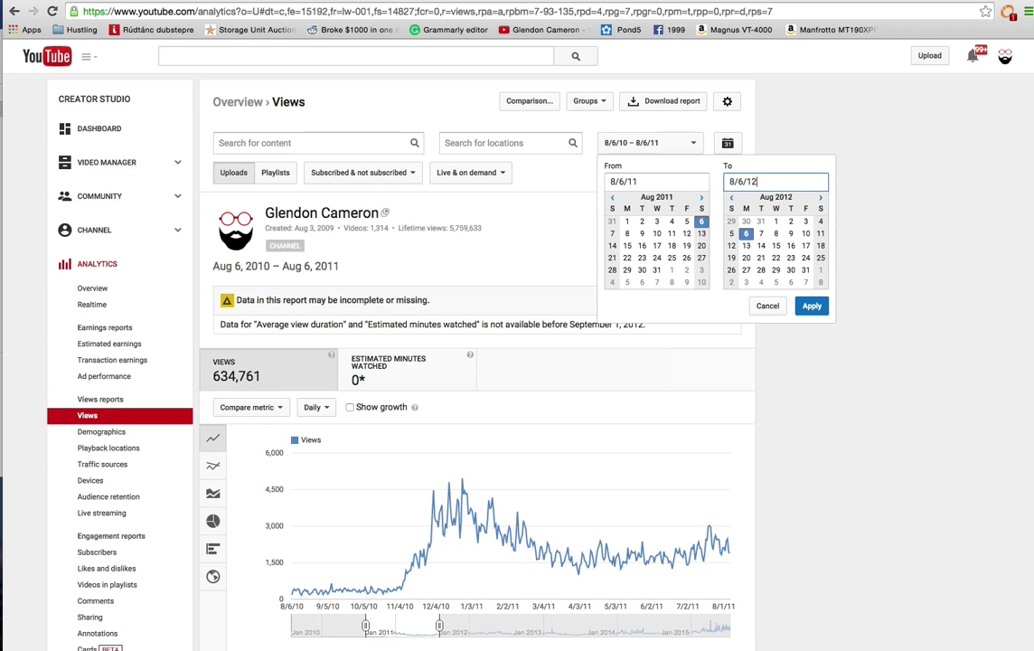
pyautogui.click(811, 306)
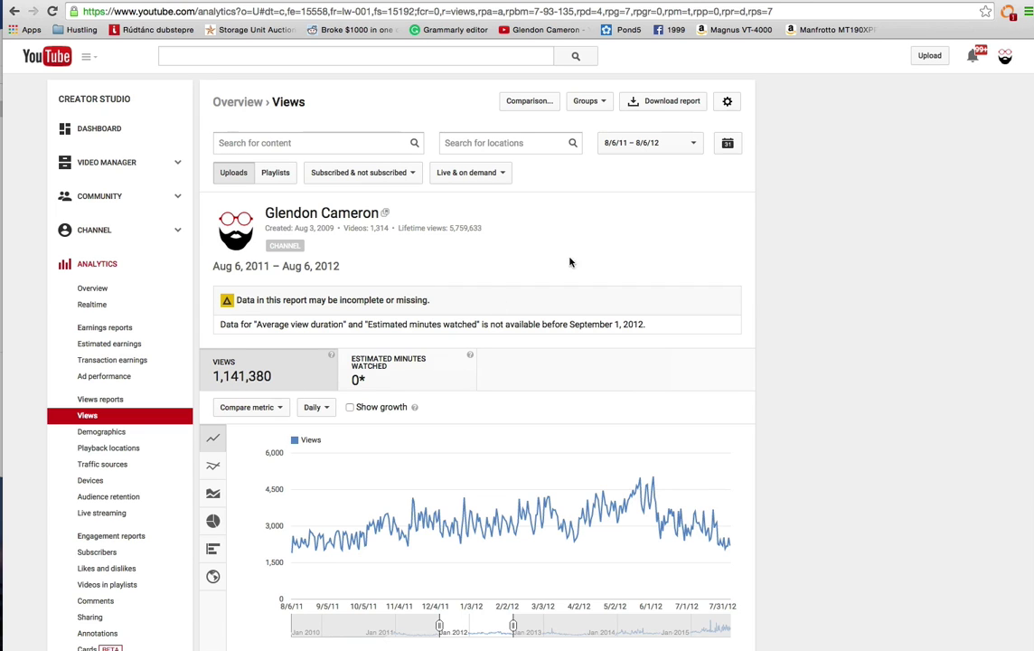
# Step: Apply a custom views range from 8/6/12 to 8/6/13, totalling 979,931 views
pyautogui.click(689, 146)
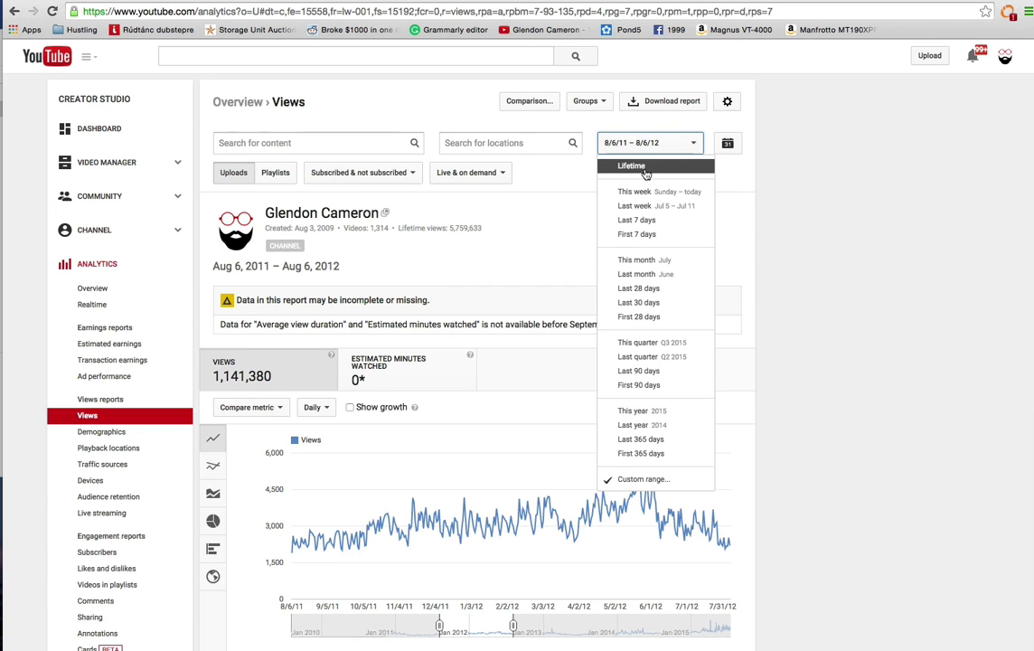
pyautogui.click(649, 480)
pyautogui.click(636, 182)
pyautogui.press('BackSpace')
pyautogui.write('2')
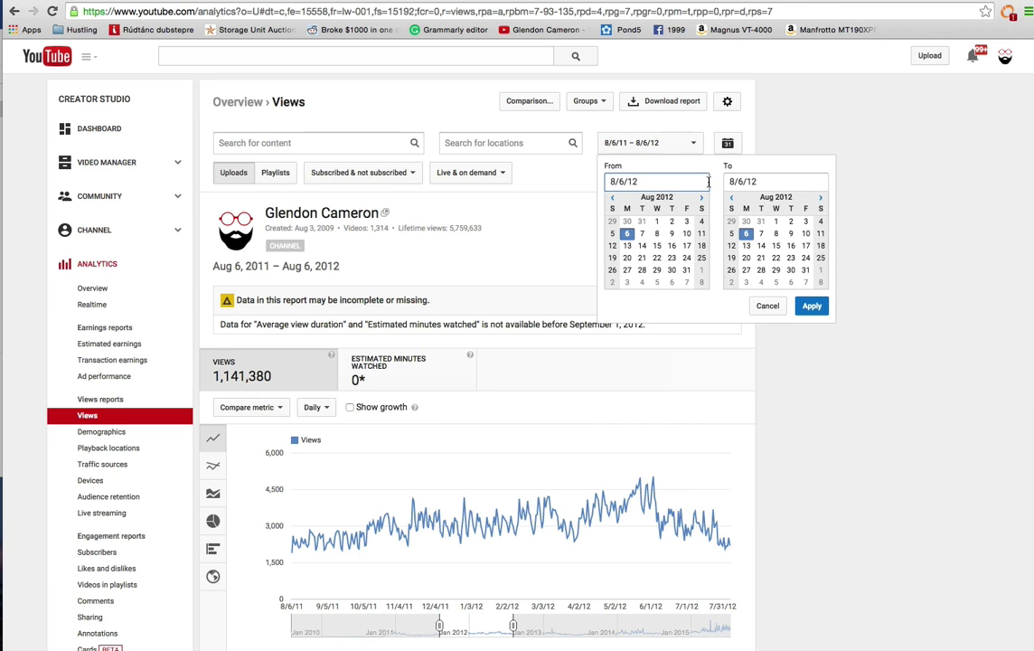
pyautogui.click(753, 181)
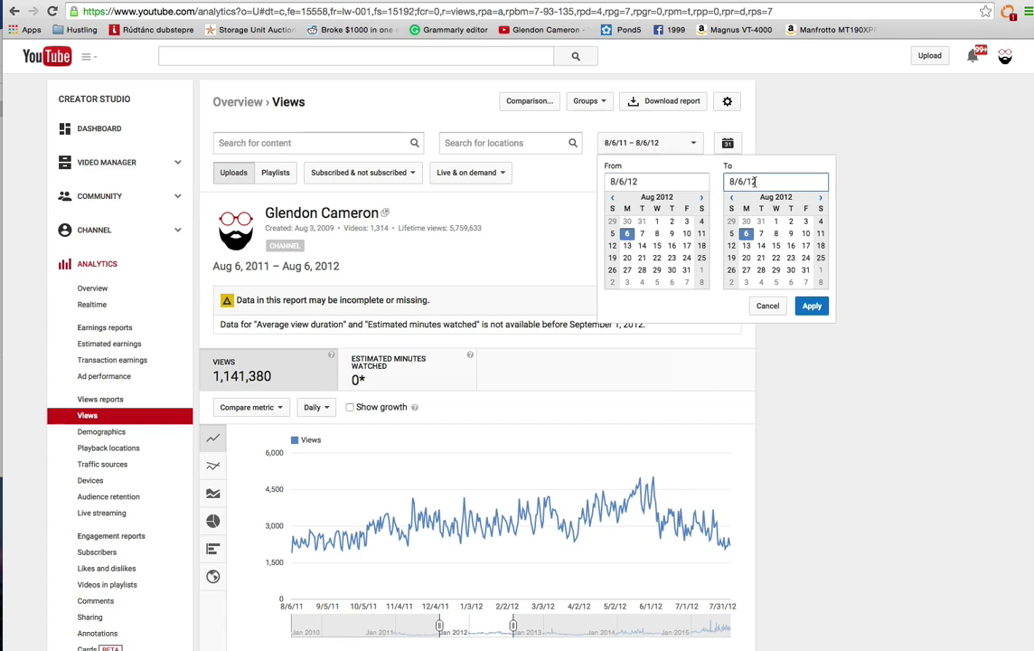
pyautogui.press('BackSpace')
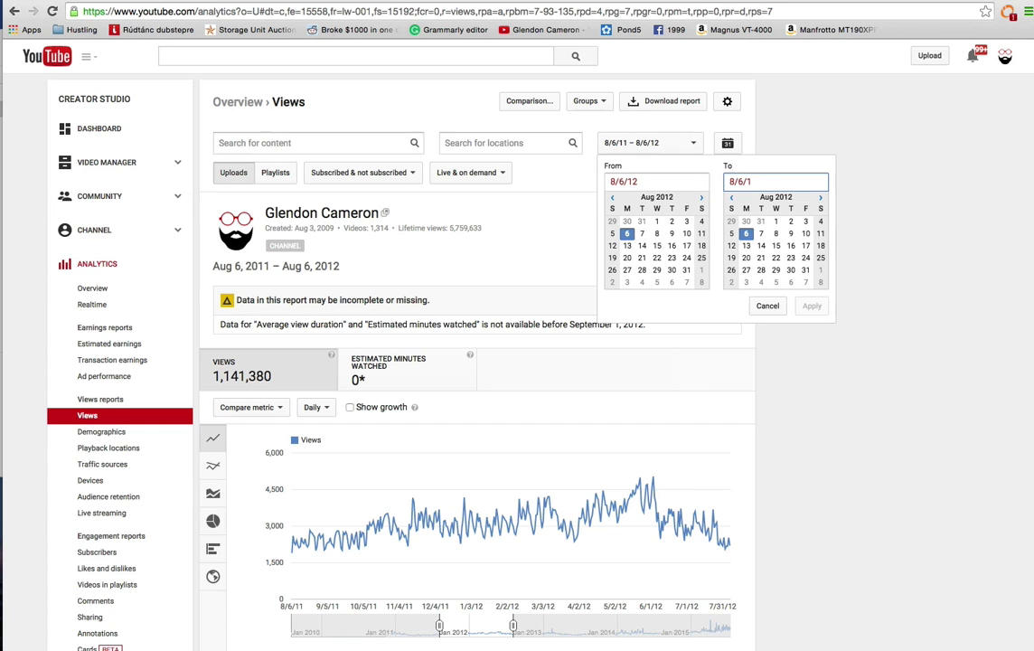
pyautogui.write('3')
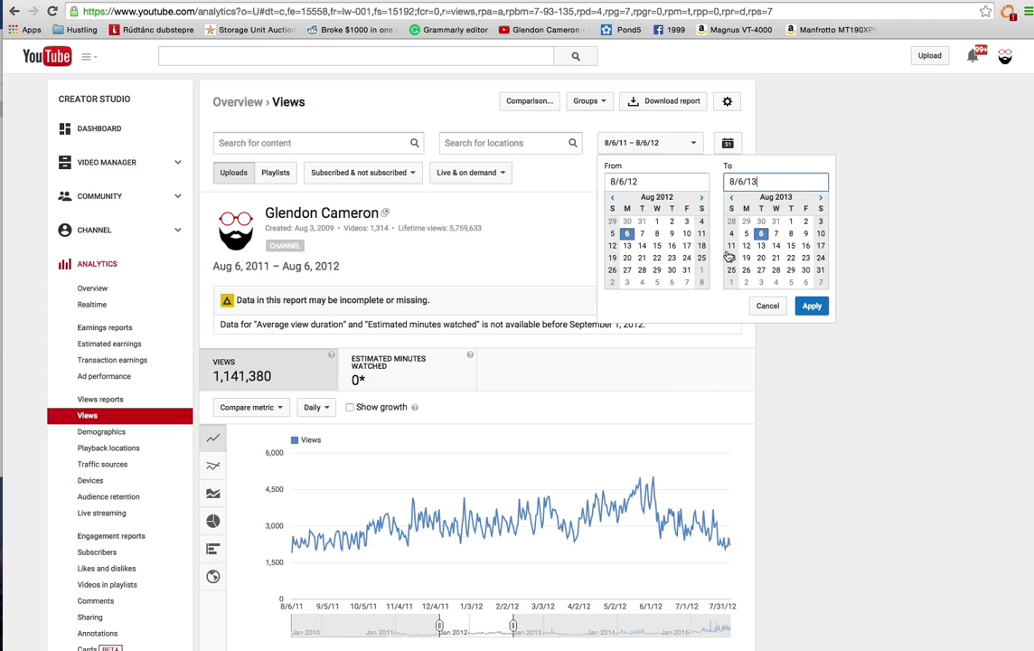
pyautogui.click(812, 305)
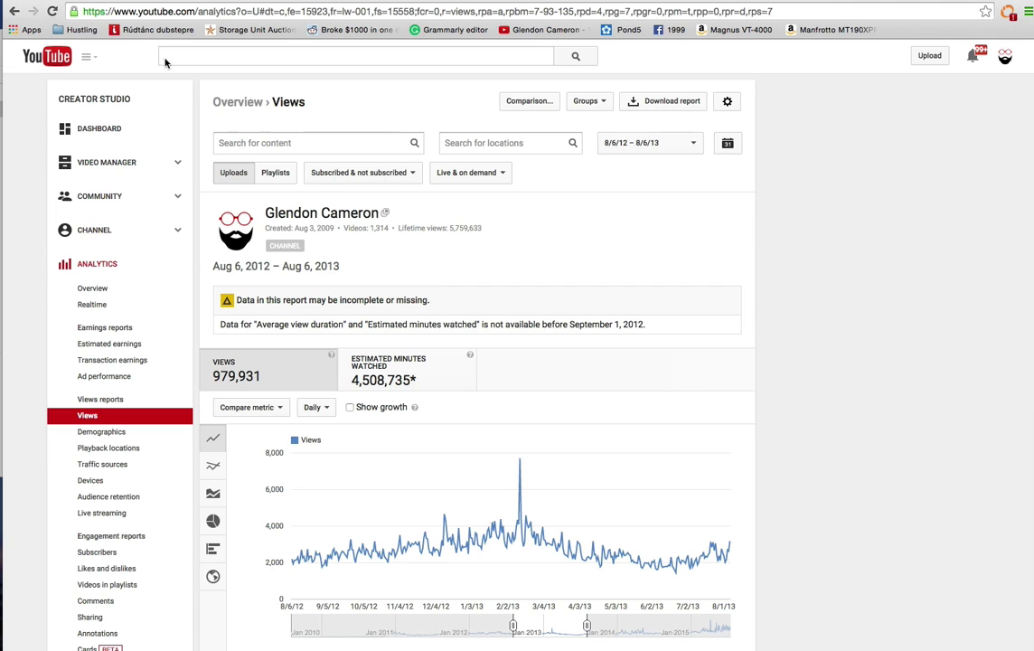
pyautogui.click(14, 12)
# Step: Apply a custom views range from 8/6/13 to 8/6/14, totalling 1,193,500 views
pyautogui.click(693, 143)
pyautogui.click(633, 479)
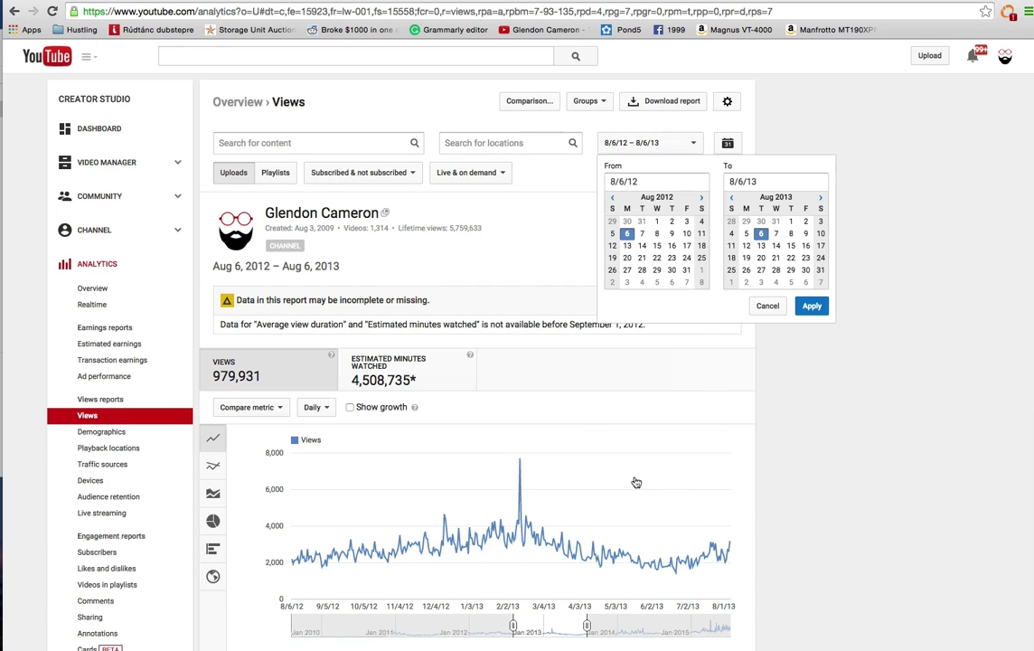
pyautogui.click(640, 182)
pyautogui.press('BackSpace')
pyautogui.write('3')
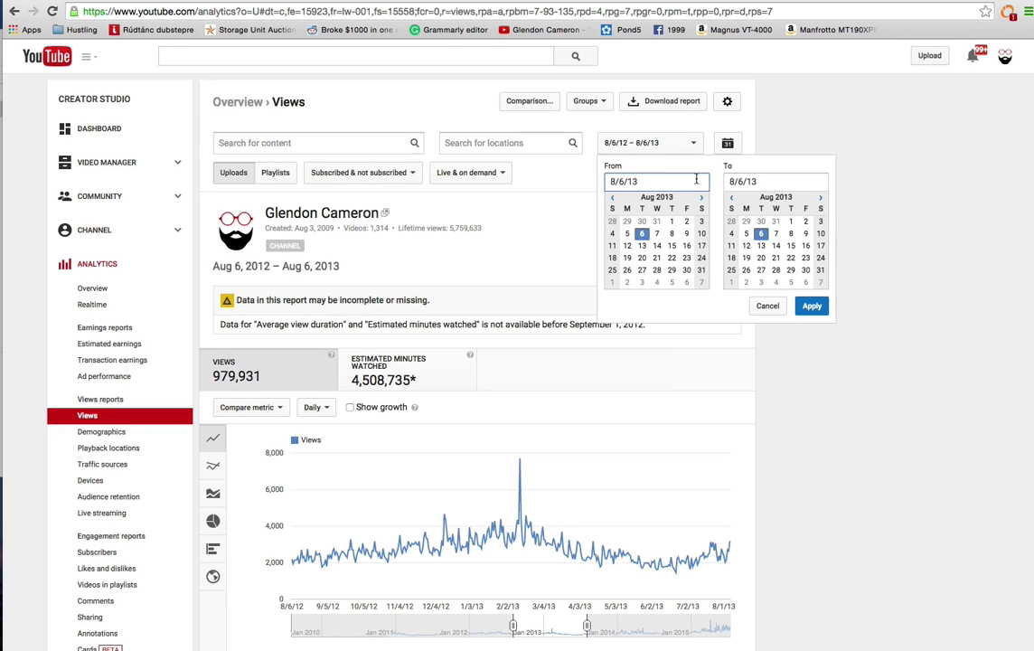
pyautogui.click(757, 180)
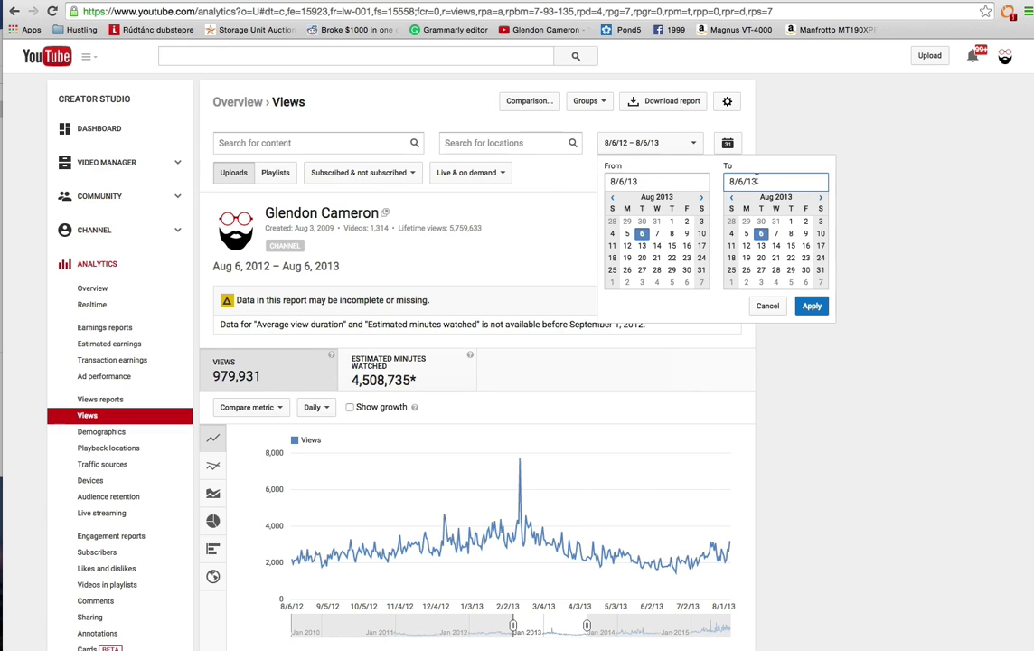
pyautogui.press('BackSpace')
pyautogui.write('4')
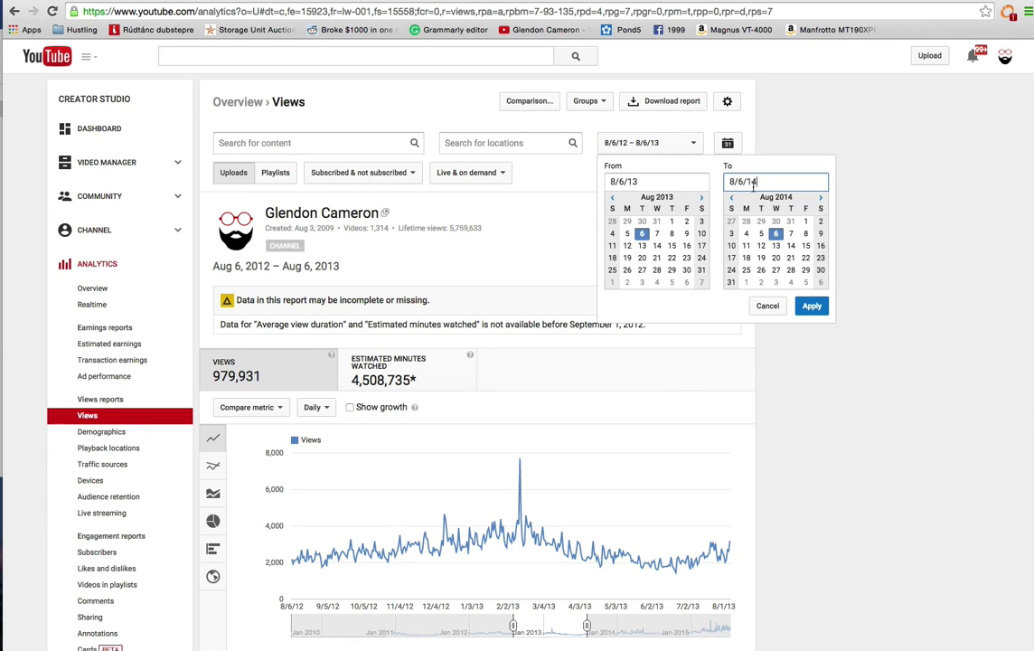
pyautogui.click(813, 307)
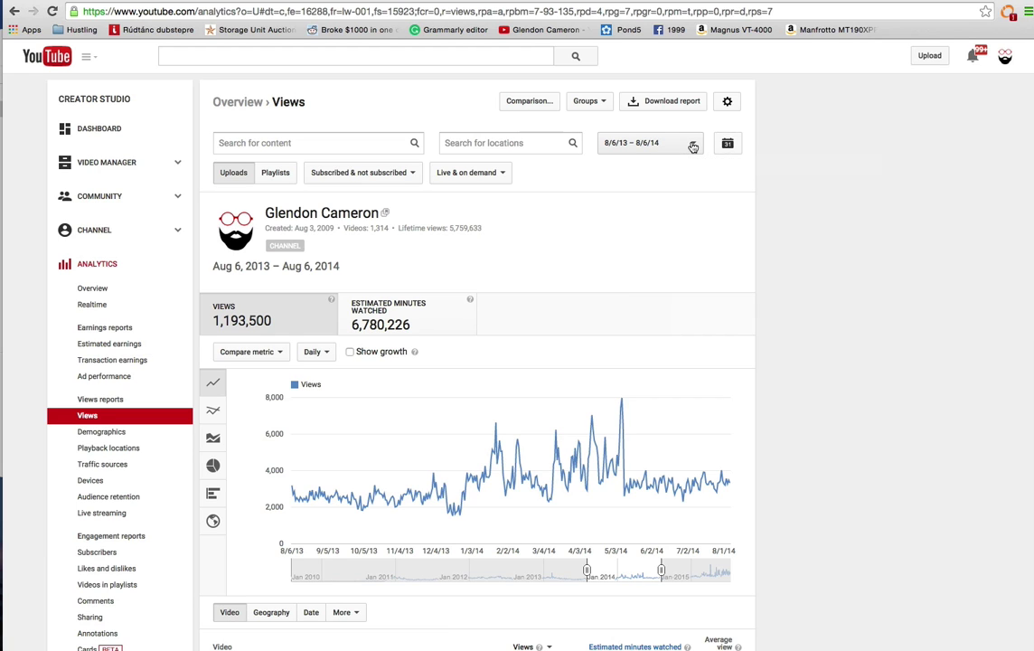
pyautogui.click(692, 146)
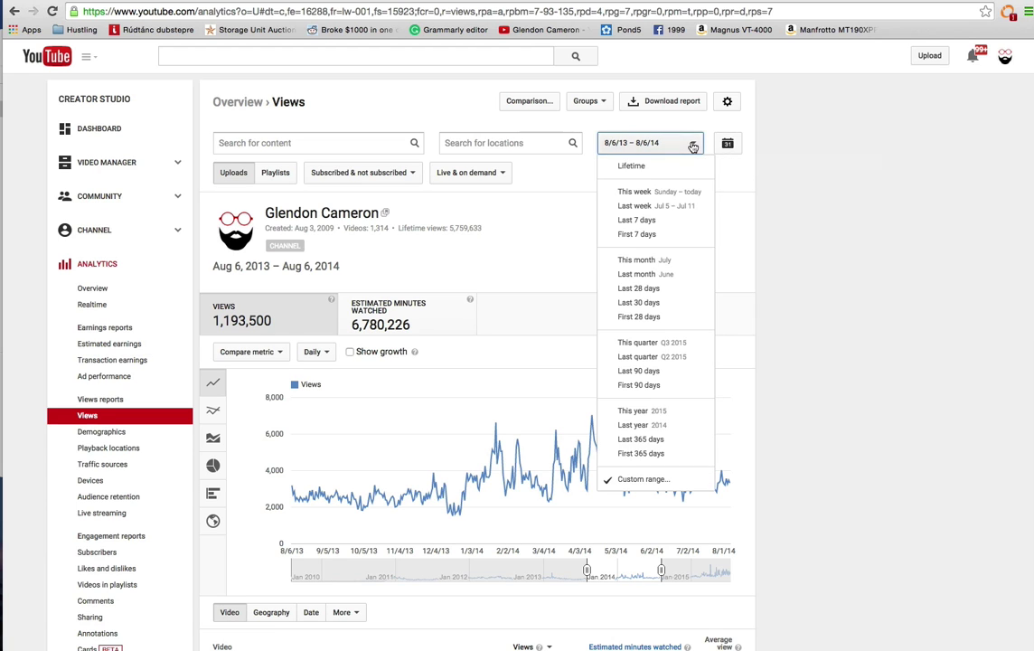
# Step: Switch the report to This year (Jan 1–Jul 15, 2015, 1,170,580 views)
pyautogui.click(638, 414)
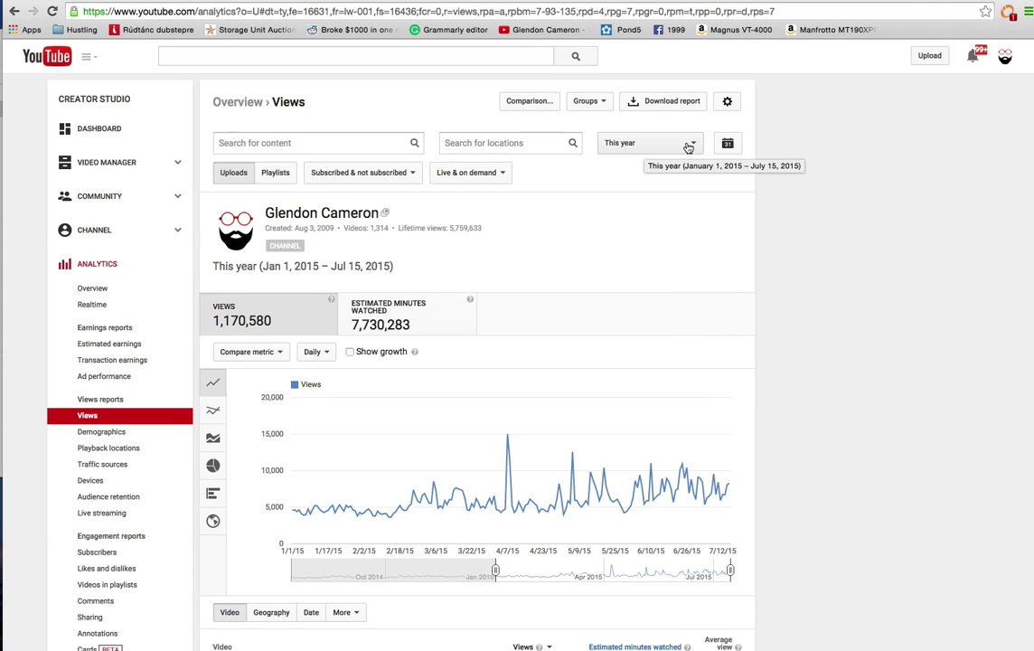
pyautogui.click(14, 12)
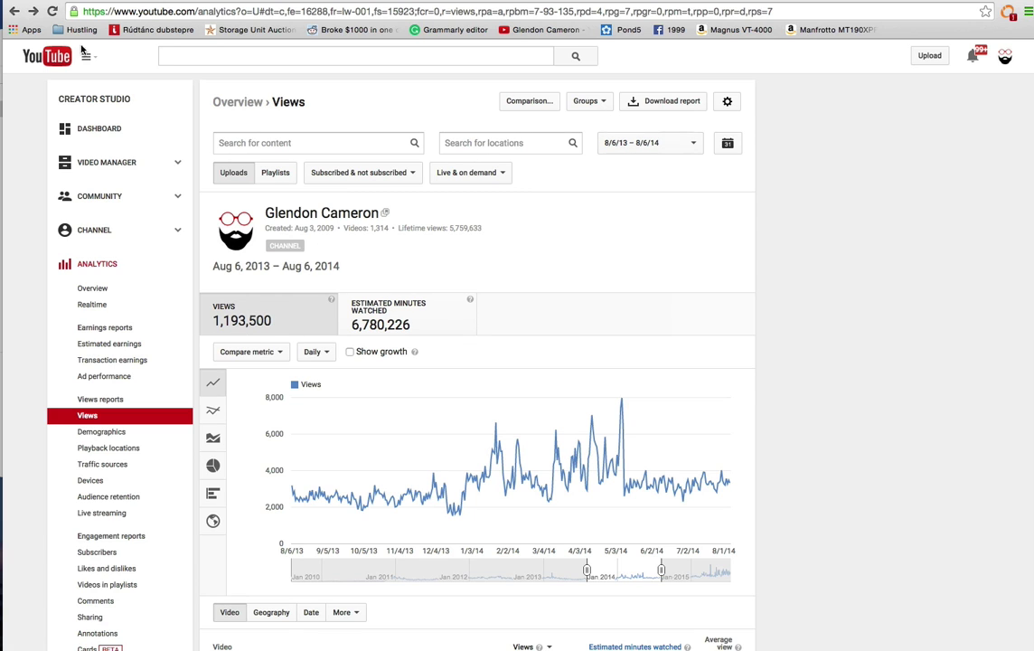
pyautogui.click(33, 12)
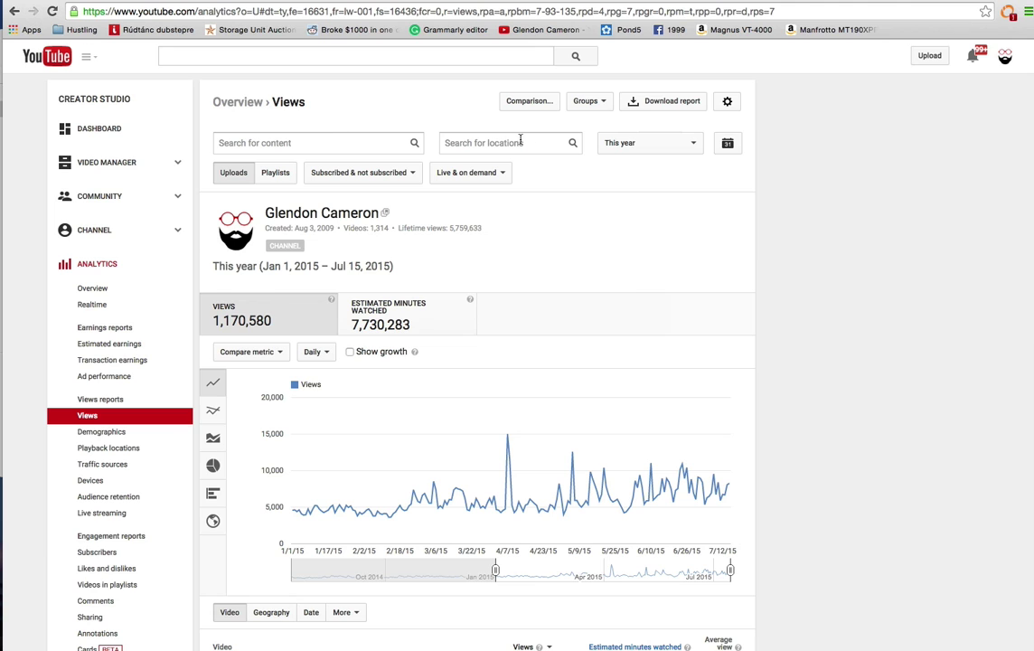
# Step: Apply a custom range from 08/06/2014 to Jul 17, 2015, showing 1,771,704 views
pyautogui.click(693, 147)
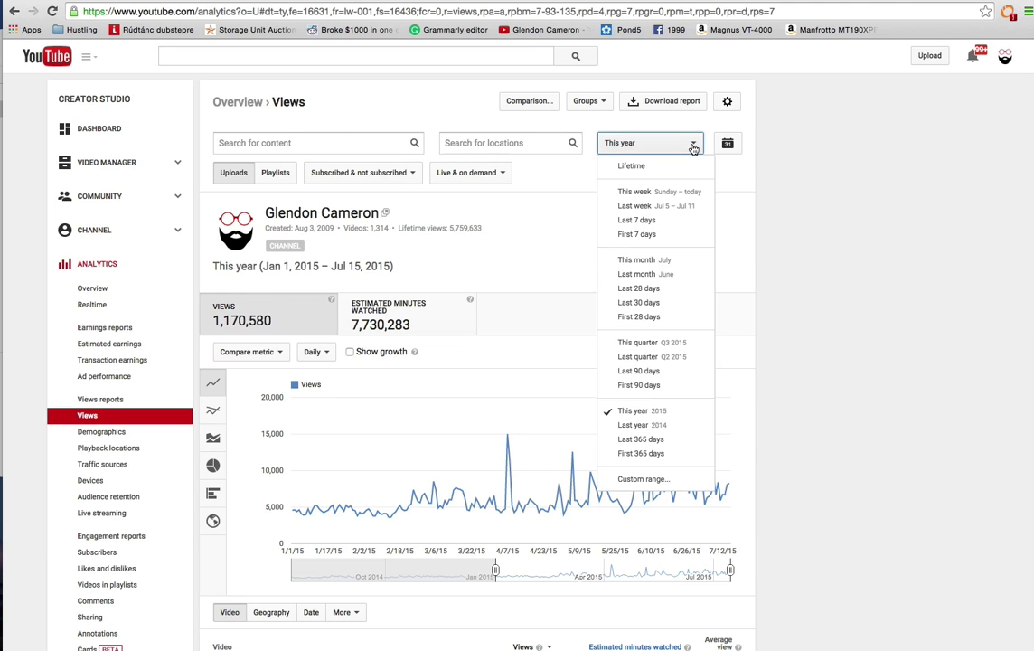
pyautogui.click(649, 480)
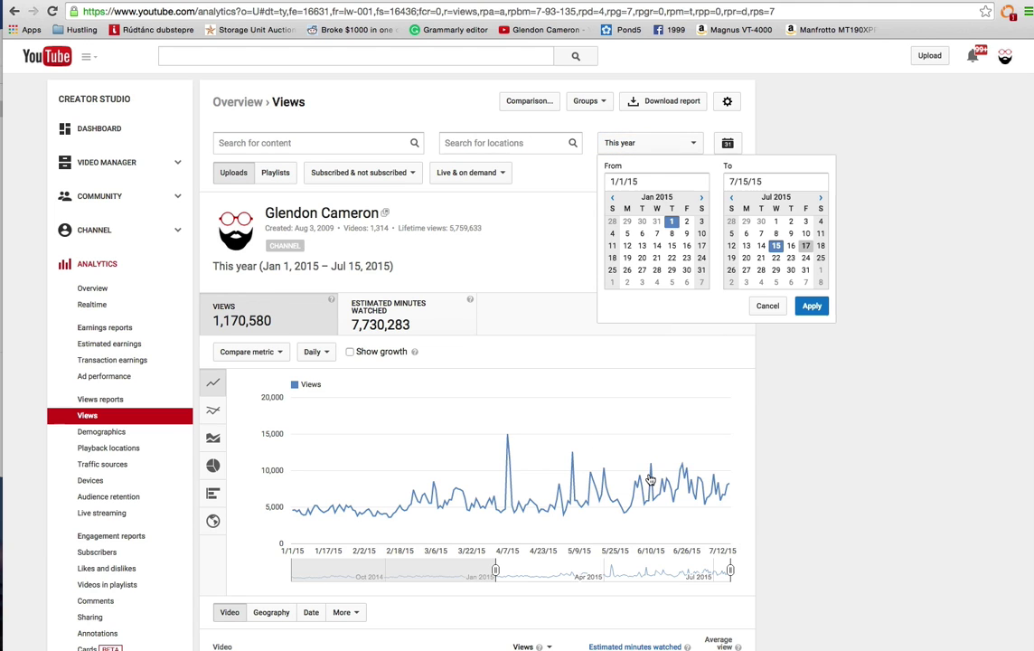
pyautogui.click(635, 182)
pyautogui.press('BackSpace')
pyautogui.write('4')
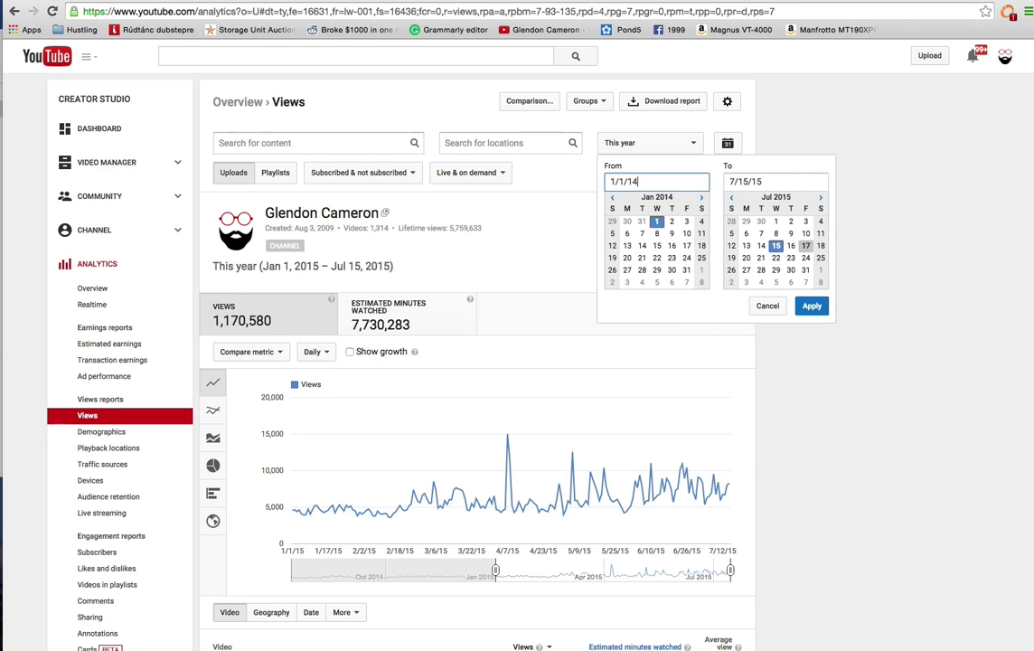
pyautogui.click(614, 181)
pyautogui.press('BackSpace')
pyautogui.write('0')
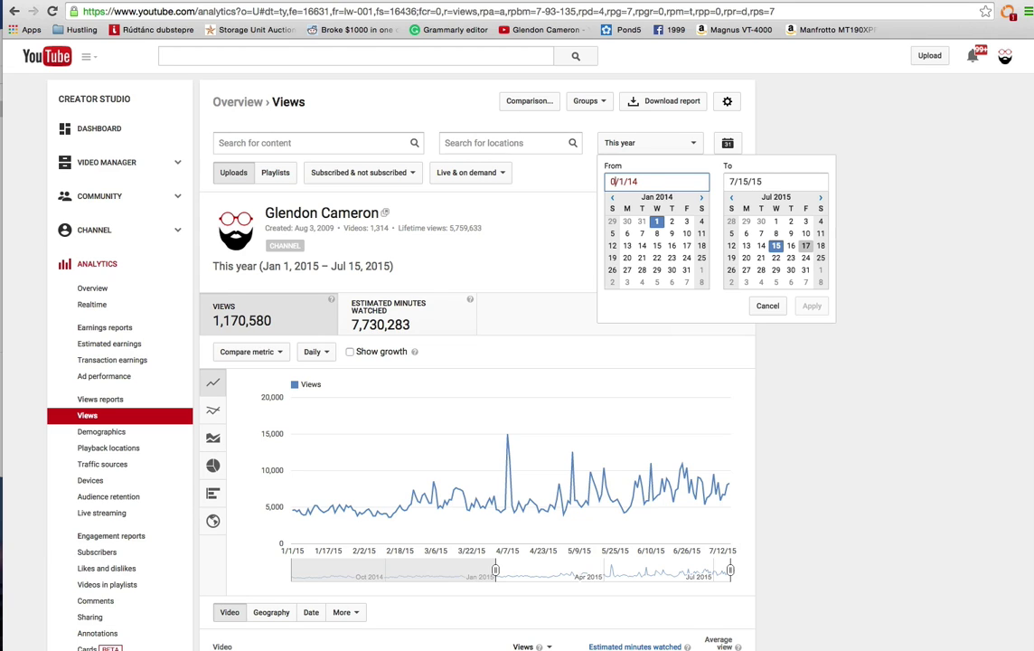
pyautogui.write('8')
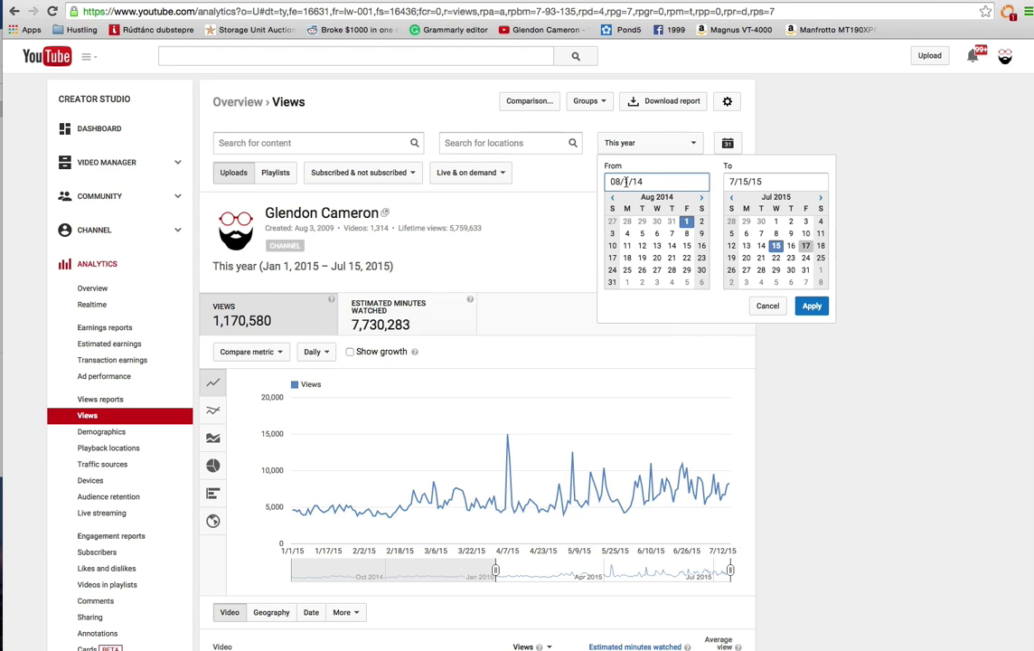
pyautogui.press('BackSpace')
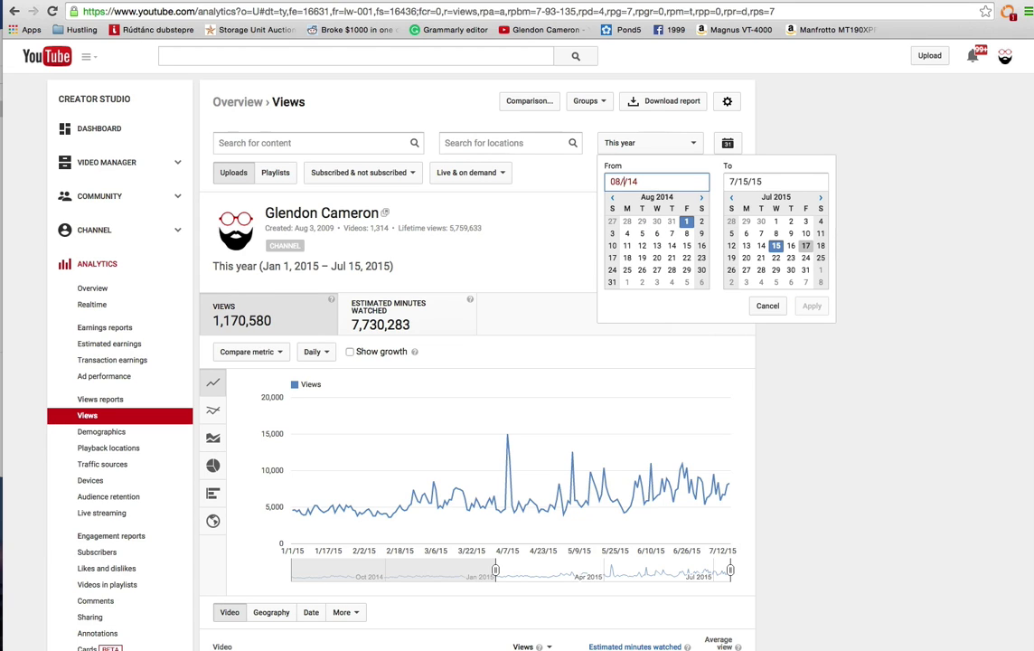
pyautogui.write('06')
pyautogui.click(805, 245)
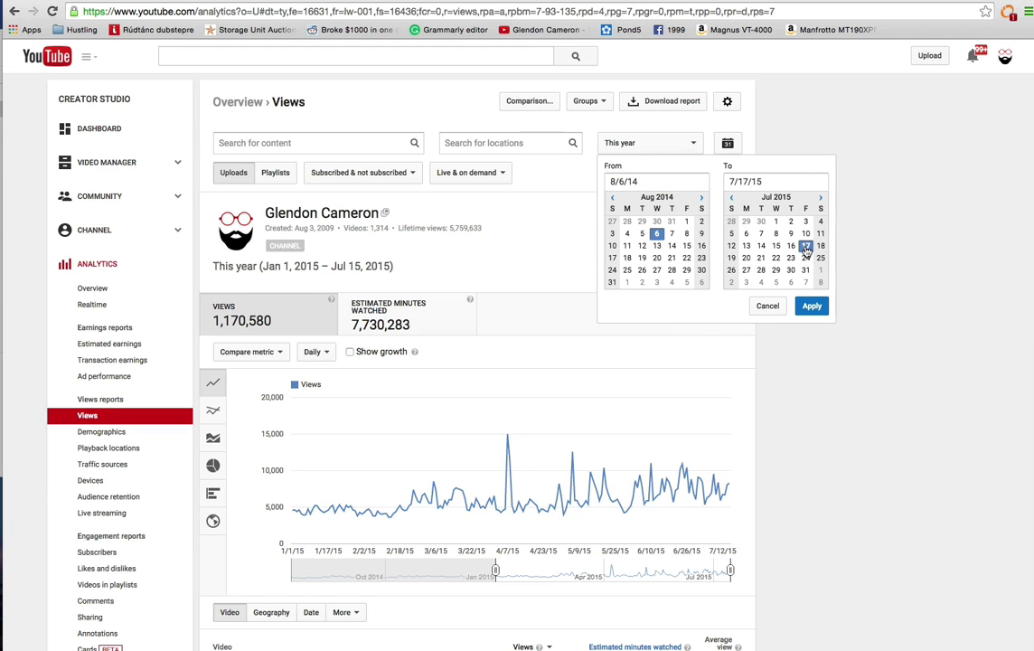
pyautogui.click(812, 308)
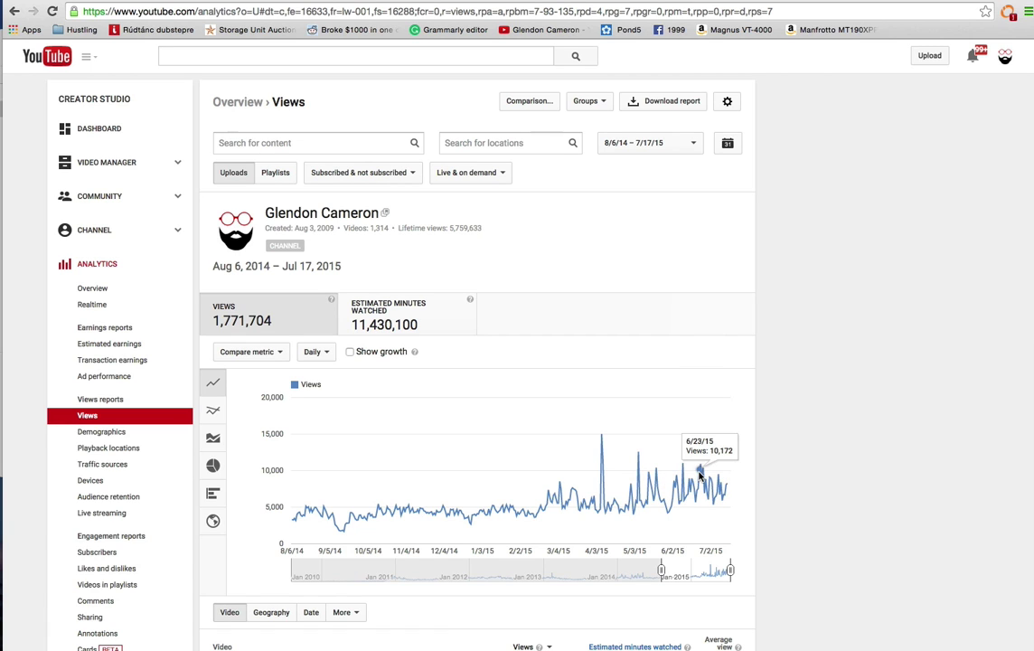
# Step: Switch the views report to a custom date range starting 8/6/09
pyautogui.click(693, 150)
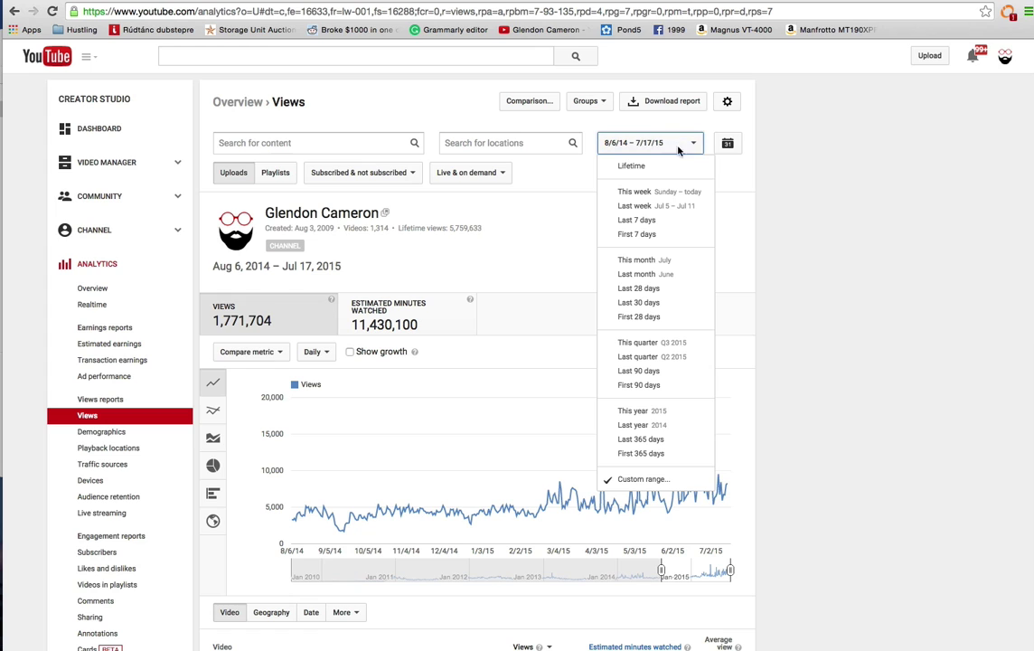
pyautogui.click(623, 146)
pyautogui.click(624, 145)
pyautogui.click(663, 483)
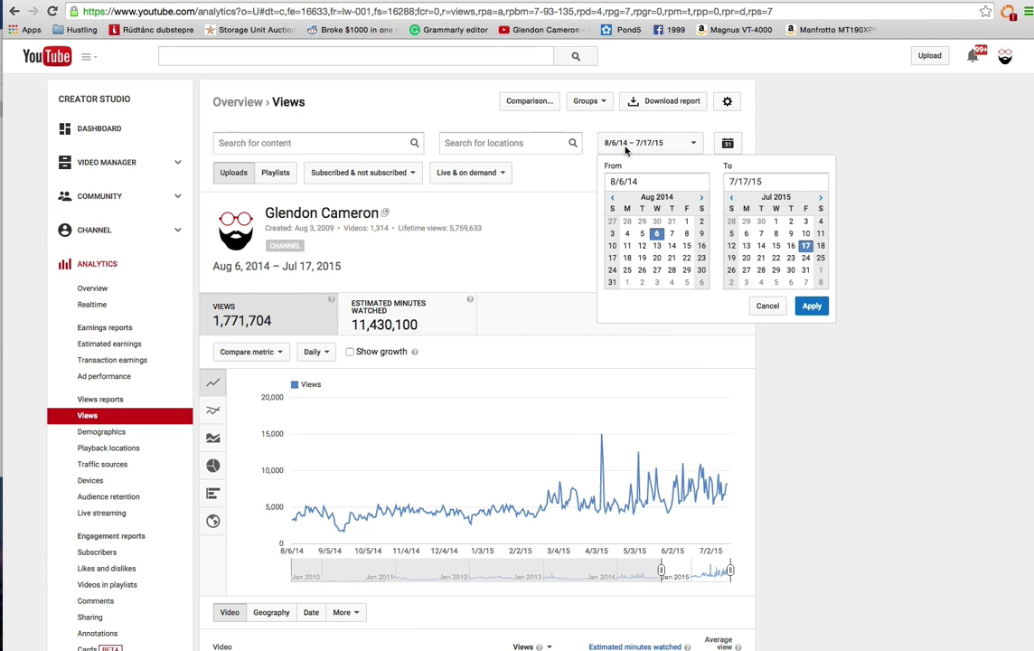
pyautogui.click(637, 181)
pyautogui.press('BackSpace')
pyautogui.press('BackSpace')
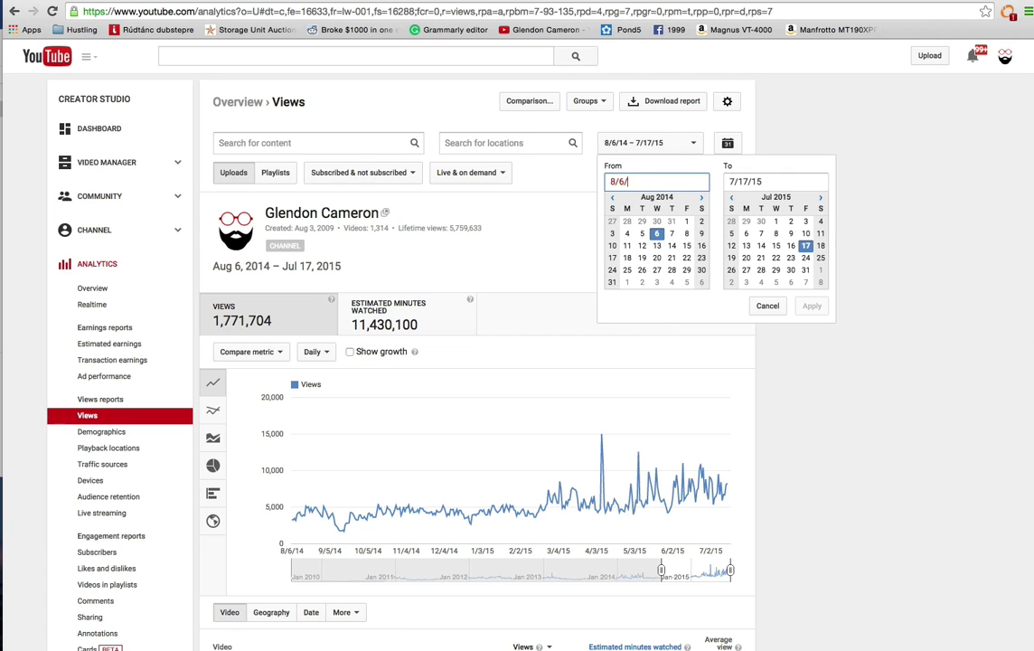
pyautogui.write('09')
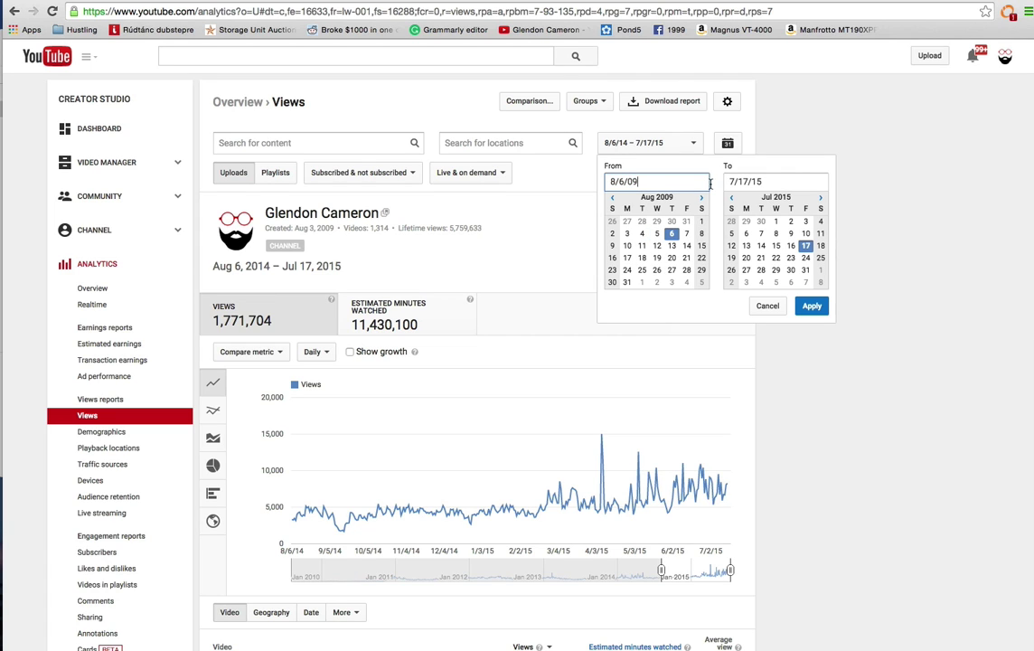
# Step: Set the custom range's end date to 8/06/10
pyautogui.click(762, 181)
pyautogui.press('BackSpace')
pyautogui.press('BackSpace')
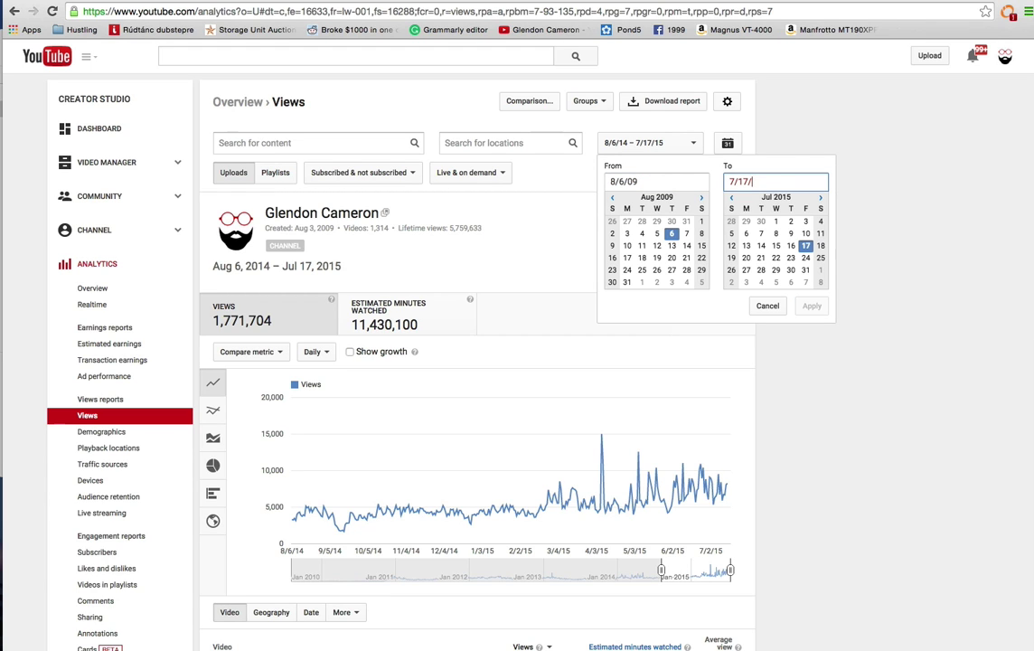
pyautogui.write('10')
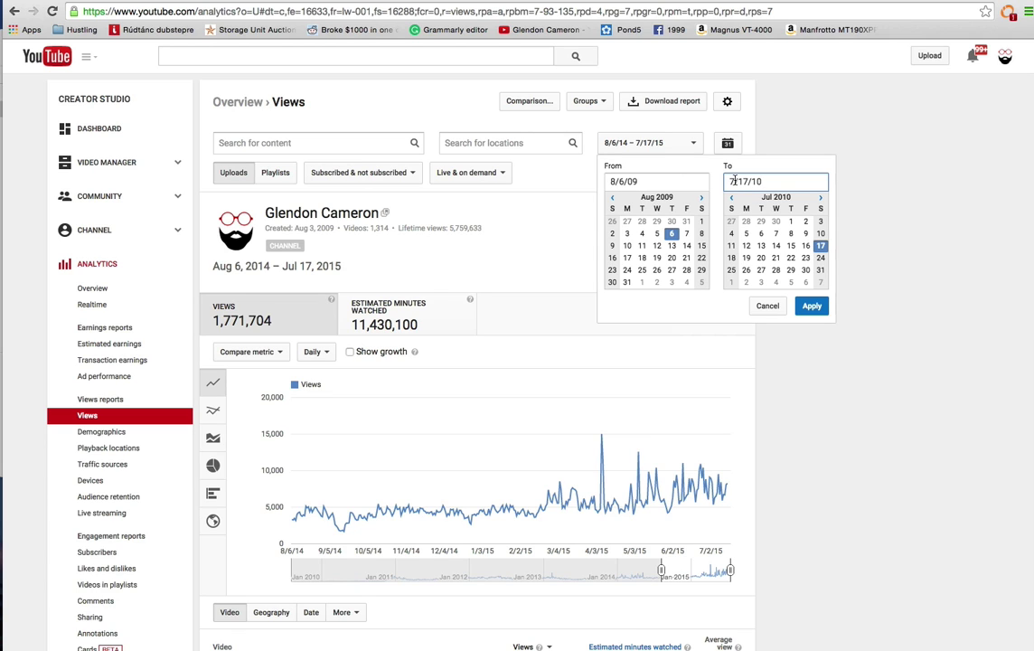
pyautogui.click(734, 181)
pyautogui.press('BackSpace')
pyautogui.write('8')
pyautogui.doubleClick(746, 181)
pyautogui.press('BackSpace')
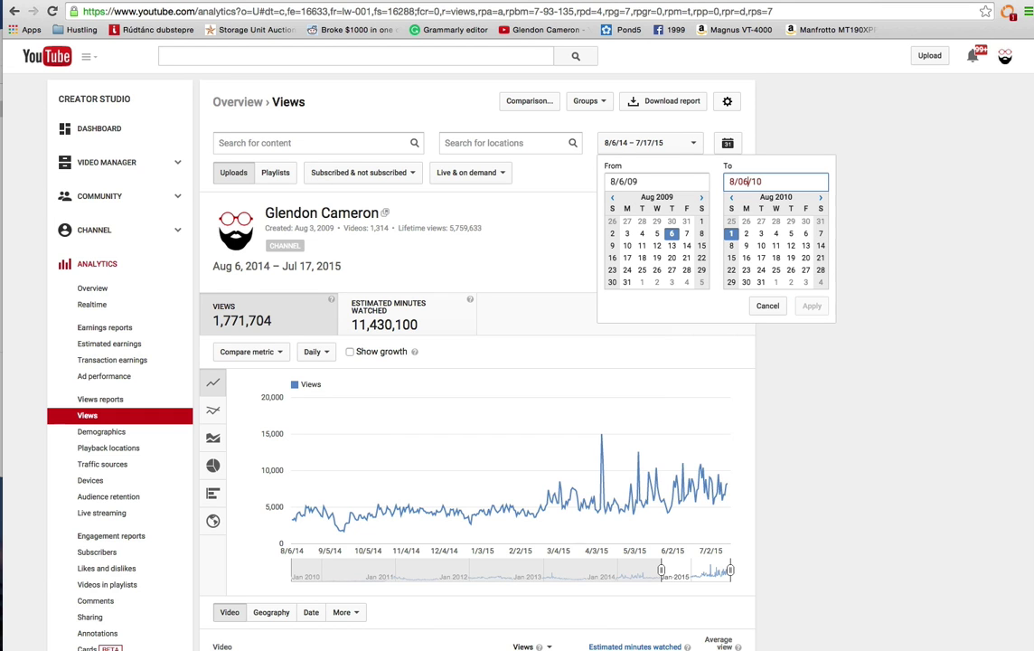
pyautogui.write('06')
pyautogui.scroll(-1, 477, 362)
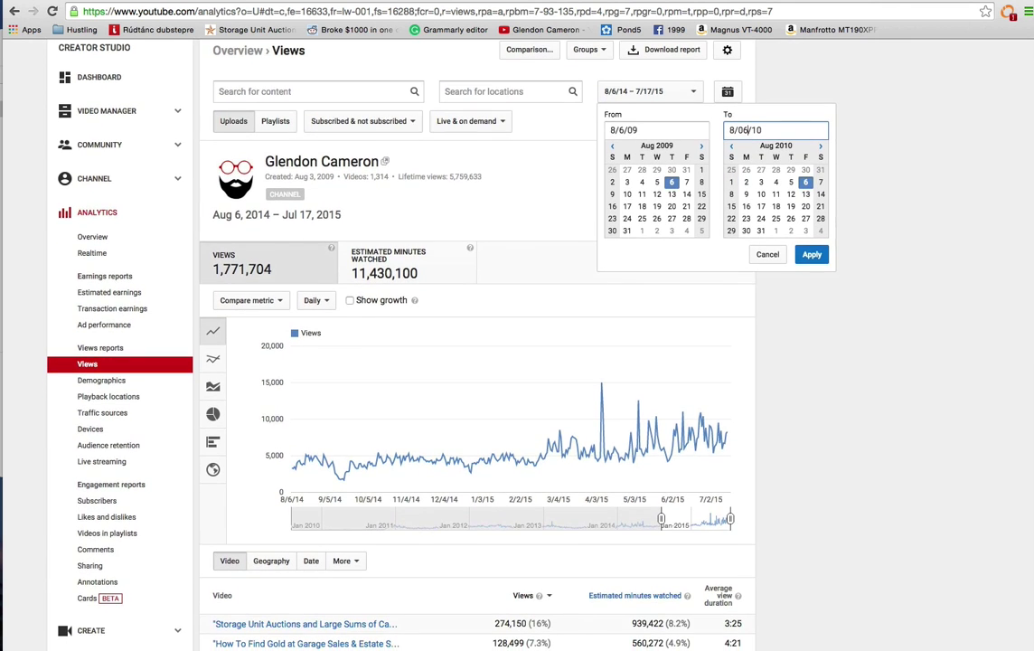
# Step: Apply the 8/6/09 to 8/06/10 custom date range to the Analytics report
pyautogui.click(813, 256)
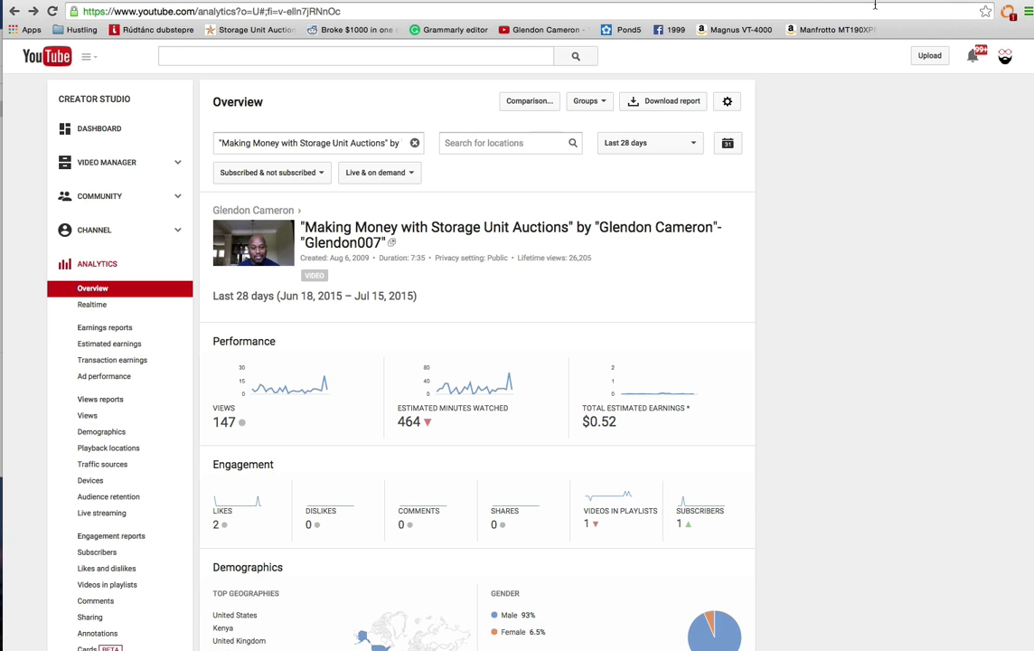
# Step: Navigate to socialblade.com and select its YouTube username search field
pyautogui.moveTo(318, 11); pyautogui.dragTo(75, 10)
pyautogui.write('socialblade.com')
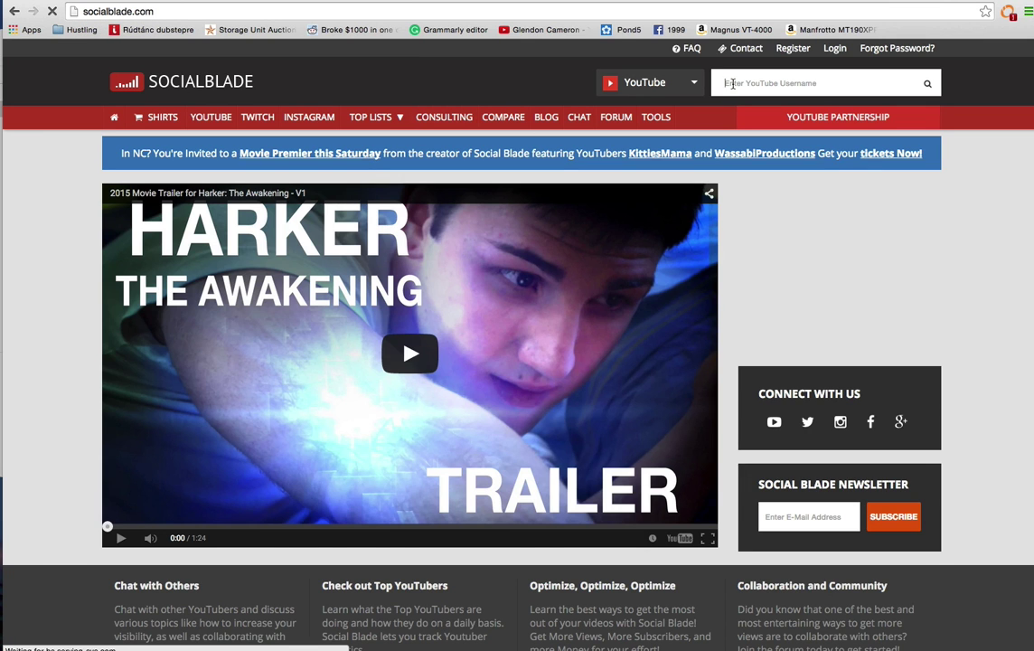
pyautogui.click(732, 83)
# Step: Complete the channel's username from the suggestion and submit the Social Blade search
pyautogui.write('glendon007')
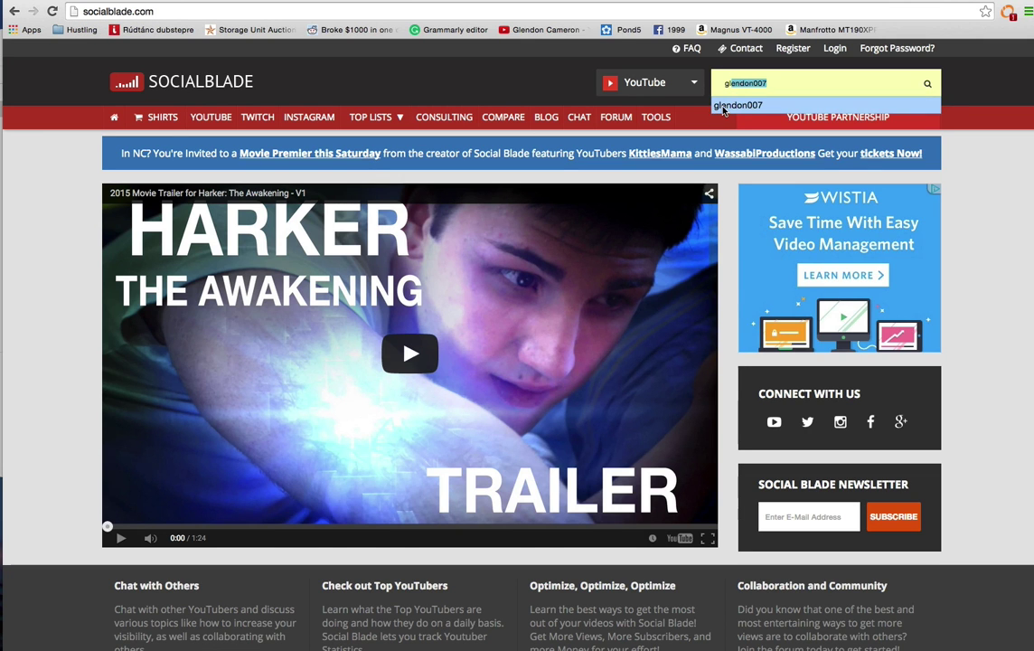
pyautogui.click(723, 106)
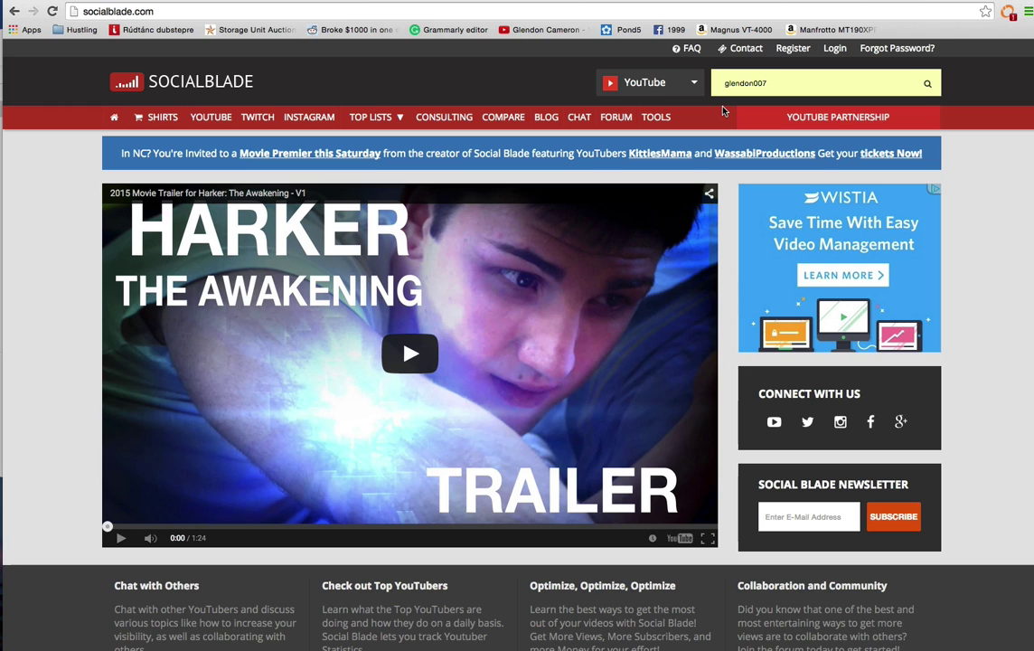
pyautogui.press('Return')
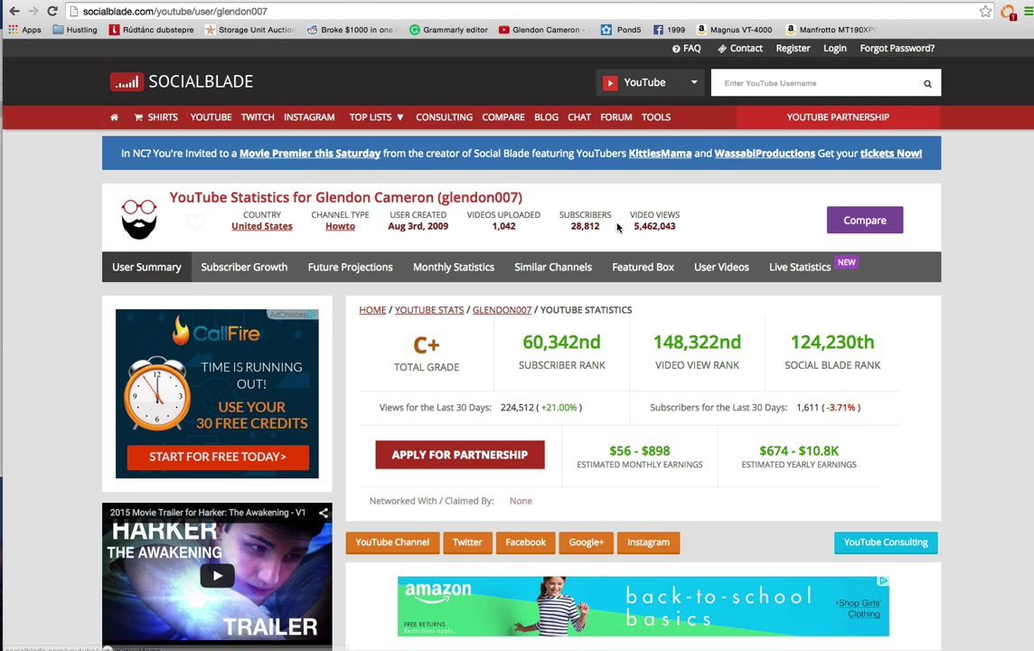
# Step: Scroll through the channel's daily stats table and back up to the C+ grade summary
pyautogui.scroll(-2, 611, 240)
pyautogui.scroll(-5, 612, 240)
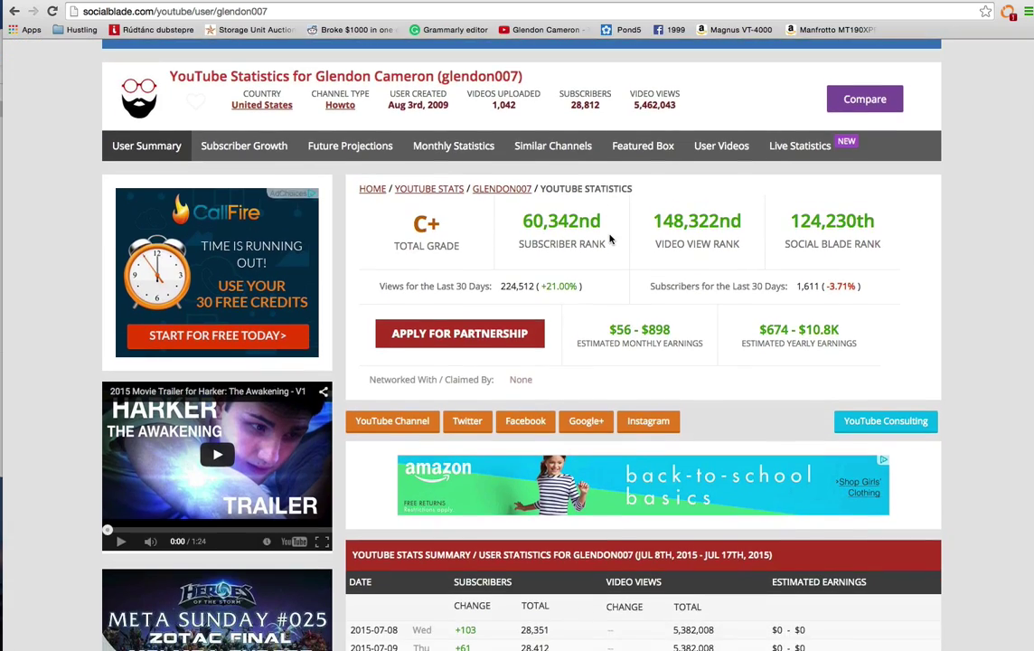
pyautogui.scroll(-3, 610, 239)
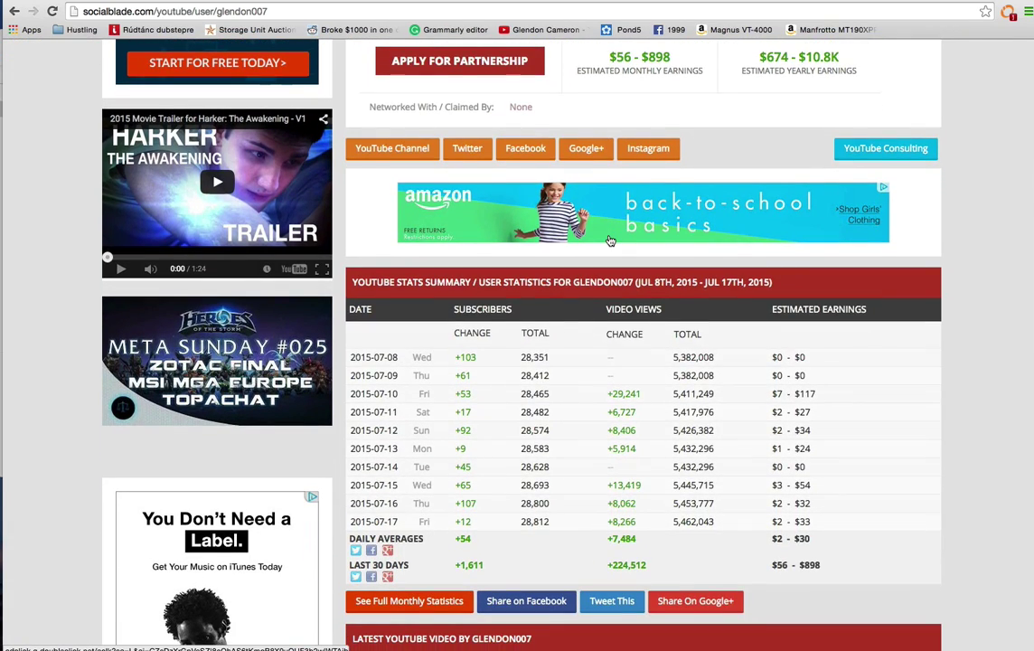
pyautogui.scroll(-1, 611, 241)
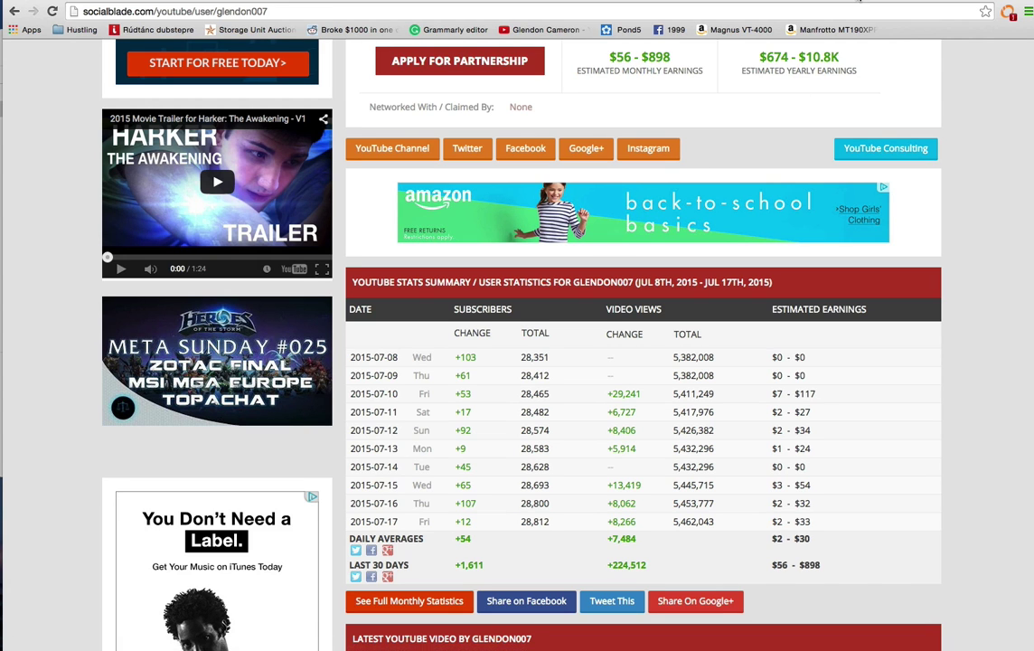
pyautogui.scroll(6, 610, 240)
pyautogui.scroll(1, 841, 80)
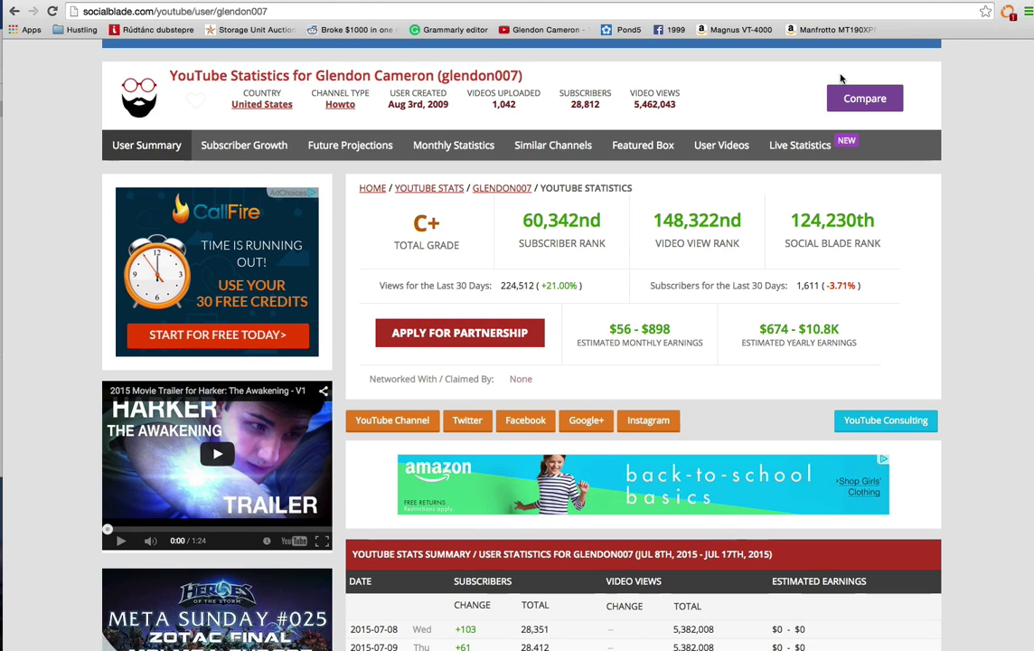
# Step: Scroll the channel's Social Blade page to the subscriber rank, 30-day views and yearly earnings
pyautogui.scroll(-1, 840, 80)
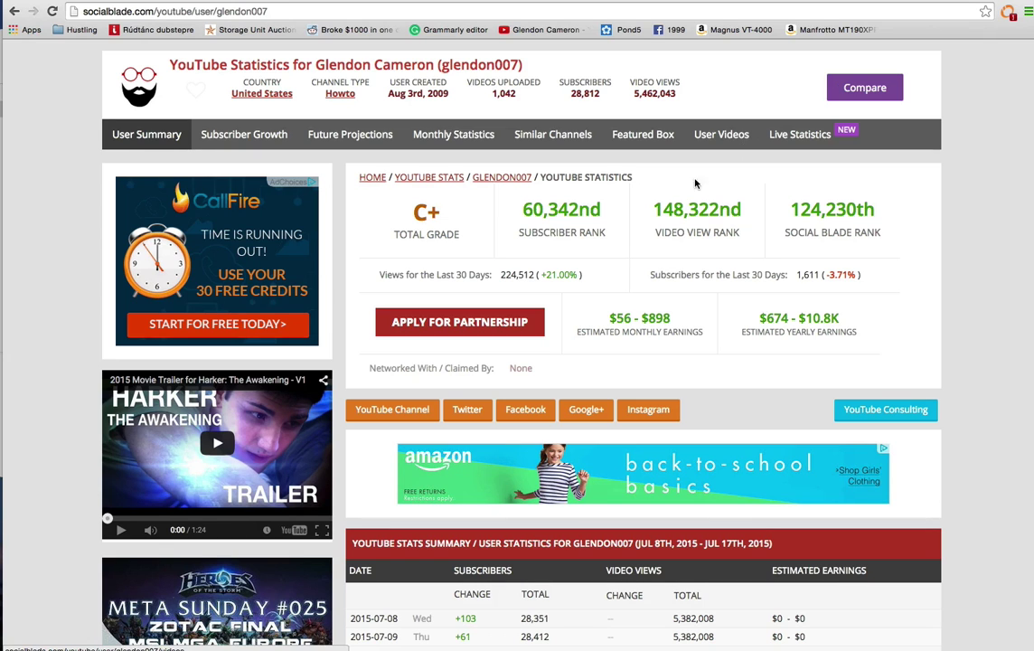
pyautogui.scroll(1, 689, 170)
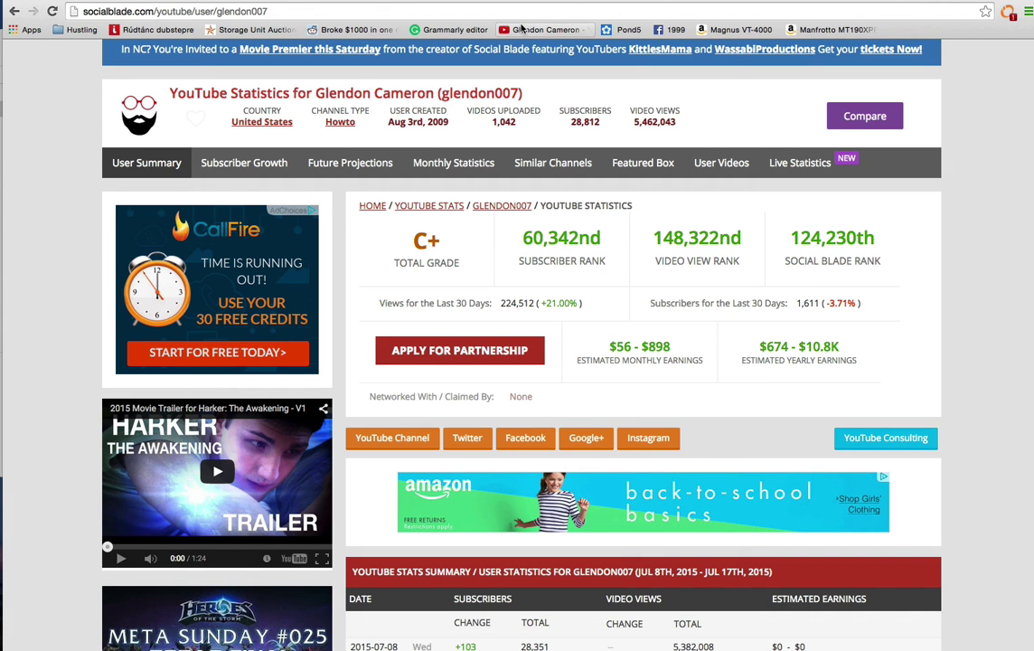
pyautogui.click(522, 29)
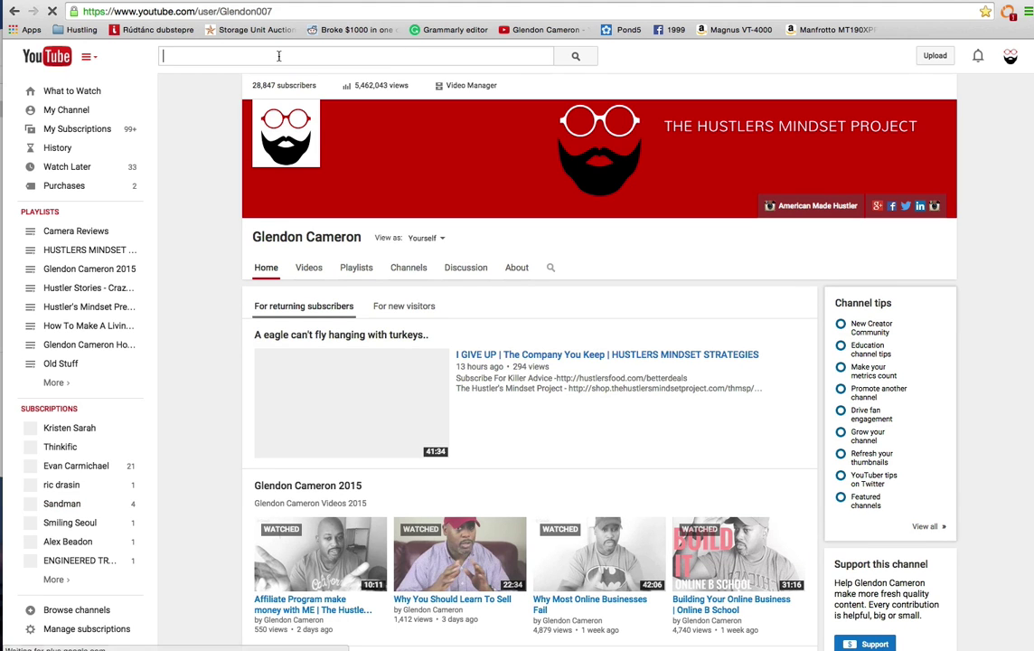
pyautogui.write('how')
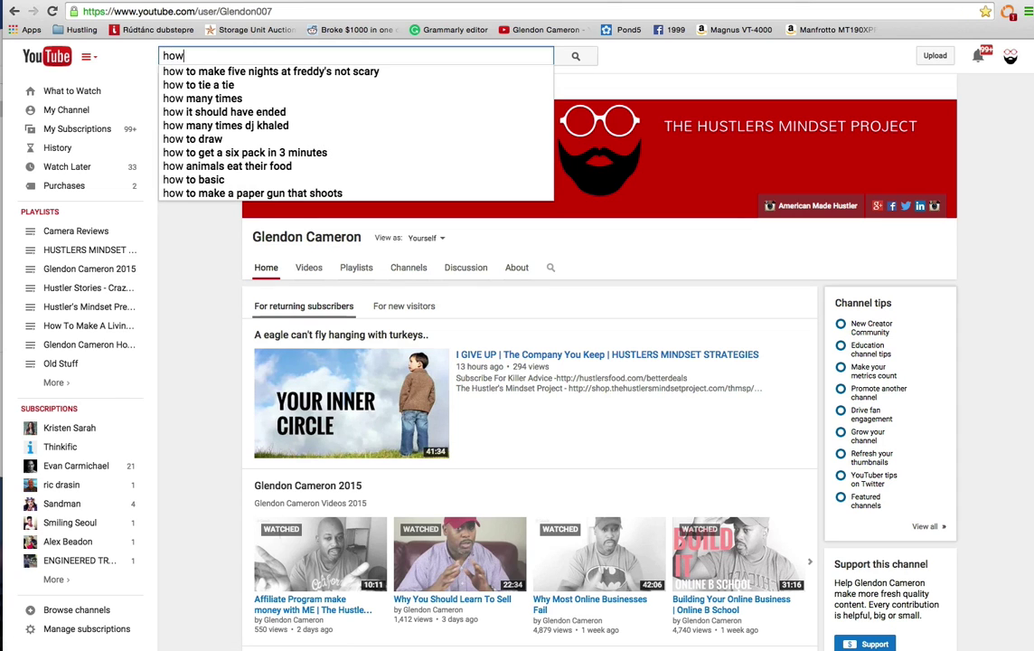
pyautogui.write(' to ')
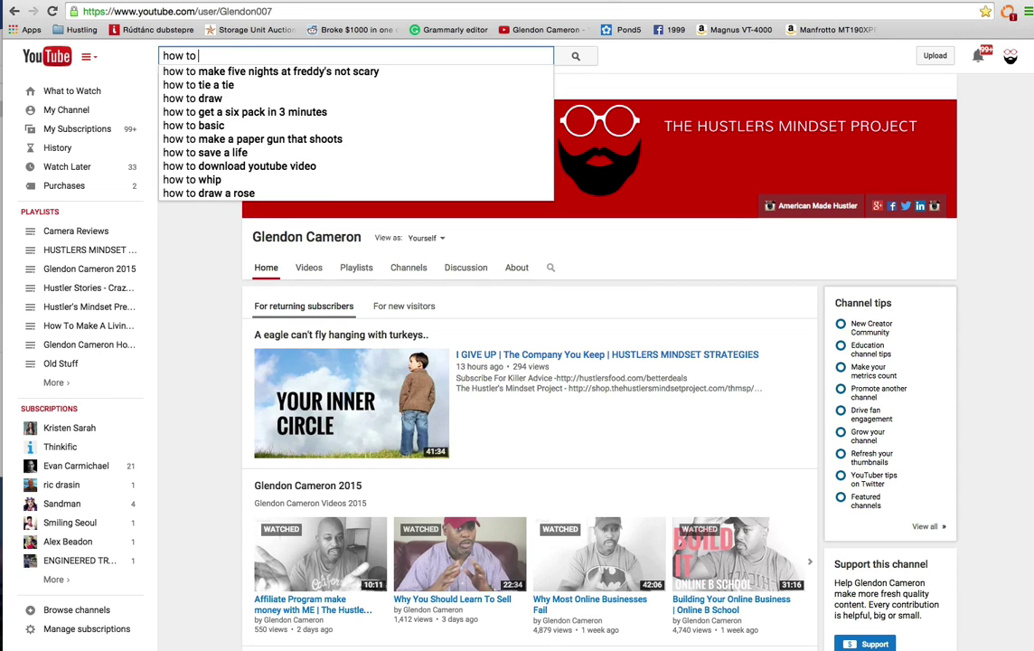
pyautogui.write('make a')
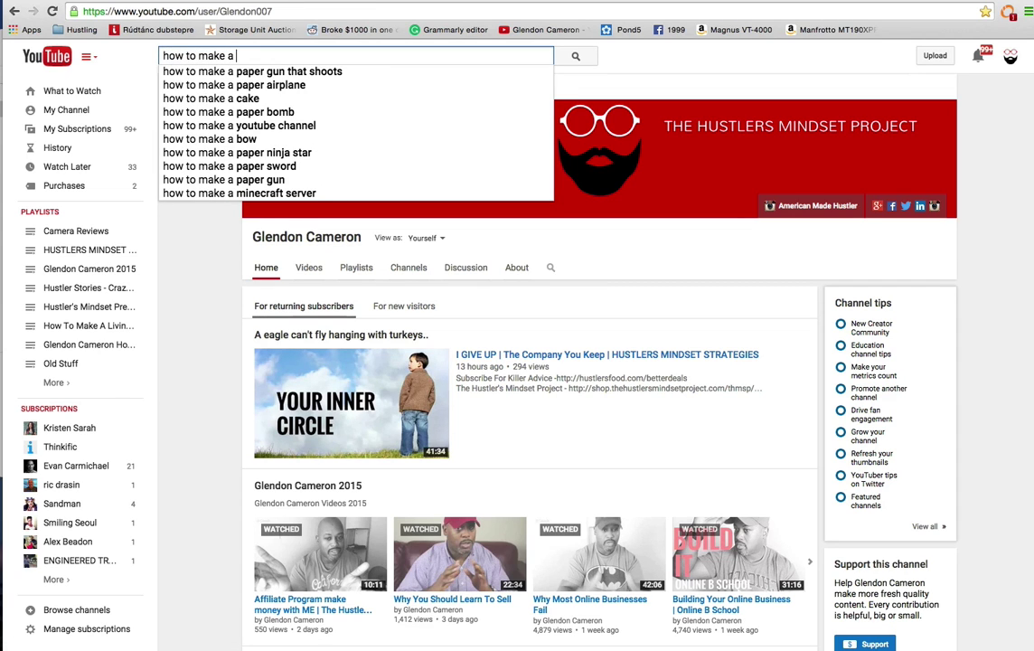
pyautogui.write(' you')
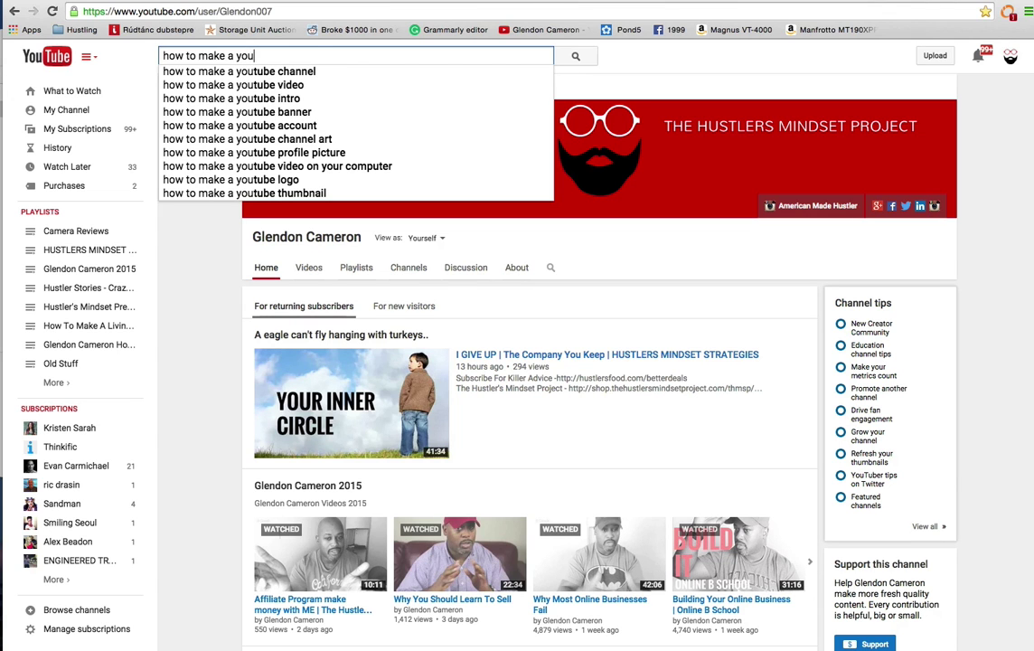
pyautogui.press('Down')
pyautogui.press('Return')
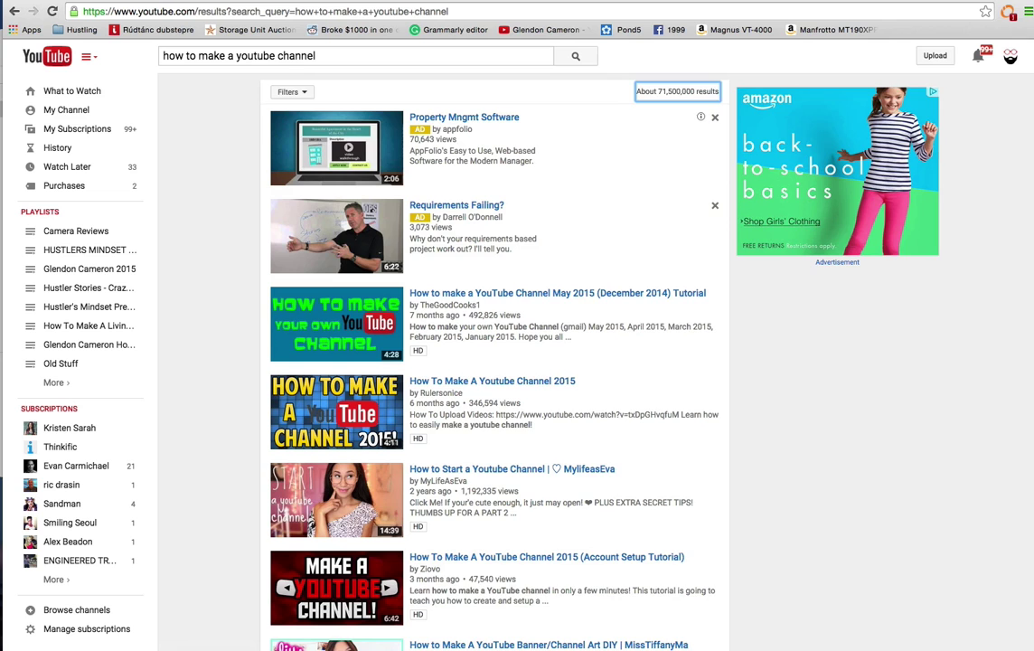
pyautogui.scroll(-4, 344, 121)
pyautogui.scroll(-1, 345, 121)
pyautogui.scroll(-1, 344, 122)
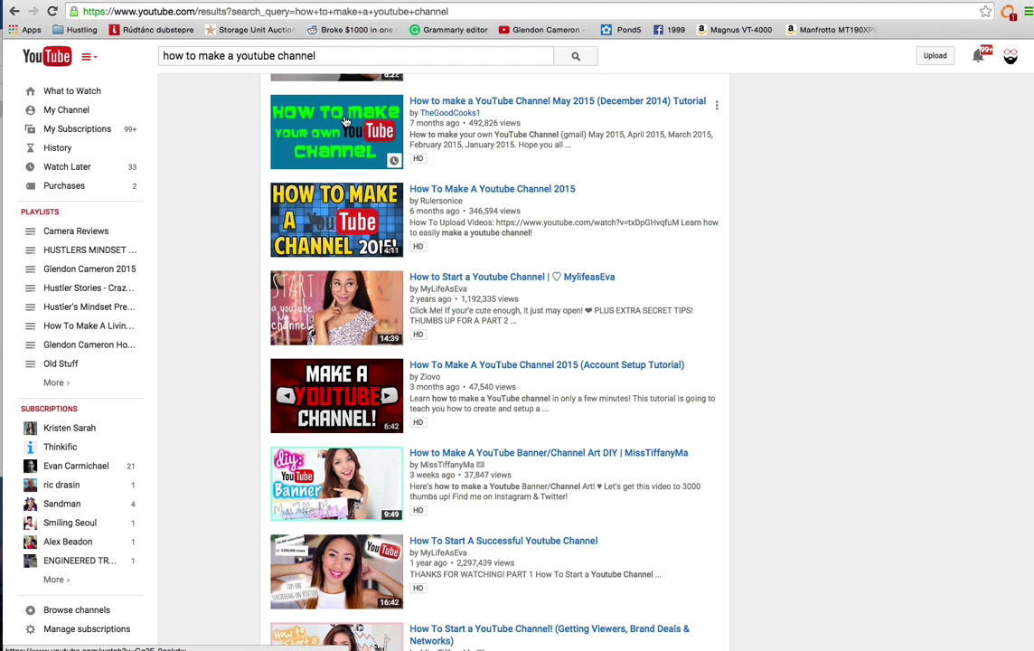
pyautogui.scroll(-3, 344, 121)
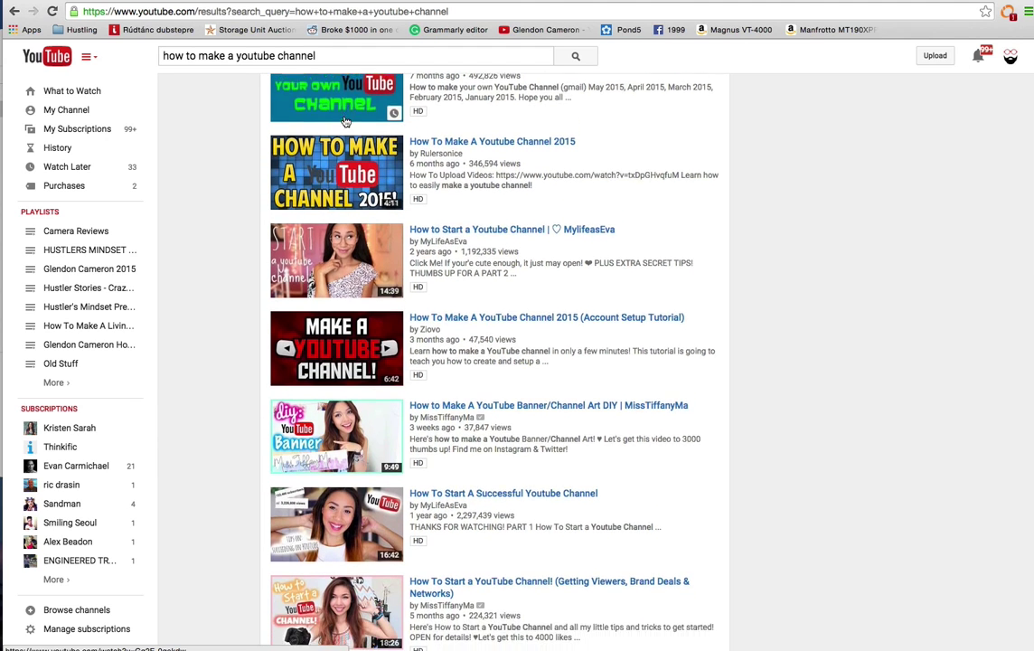
pyautogui.scroll(-6, 344, 121)
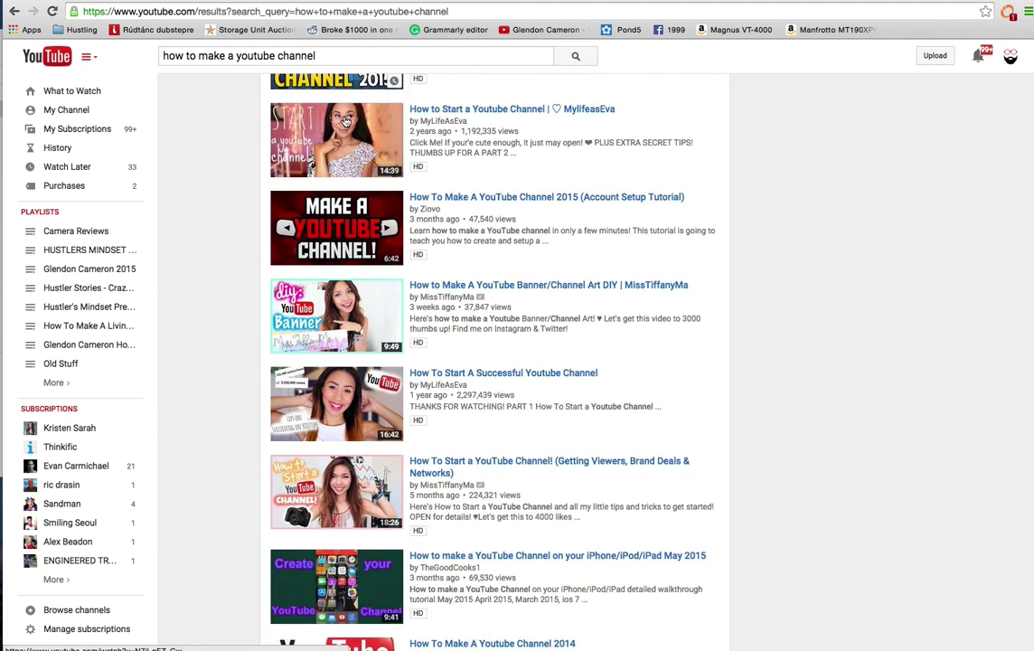
pyautogui.scroll(-6, 344, 121)
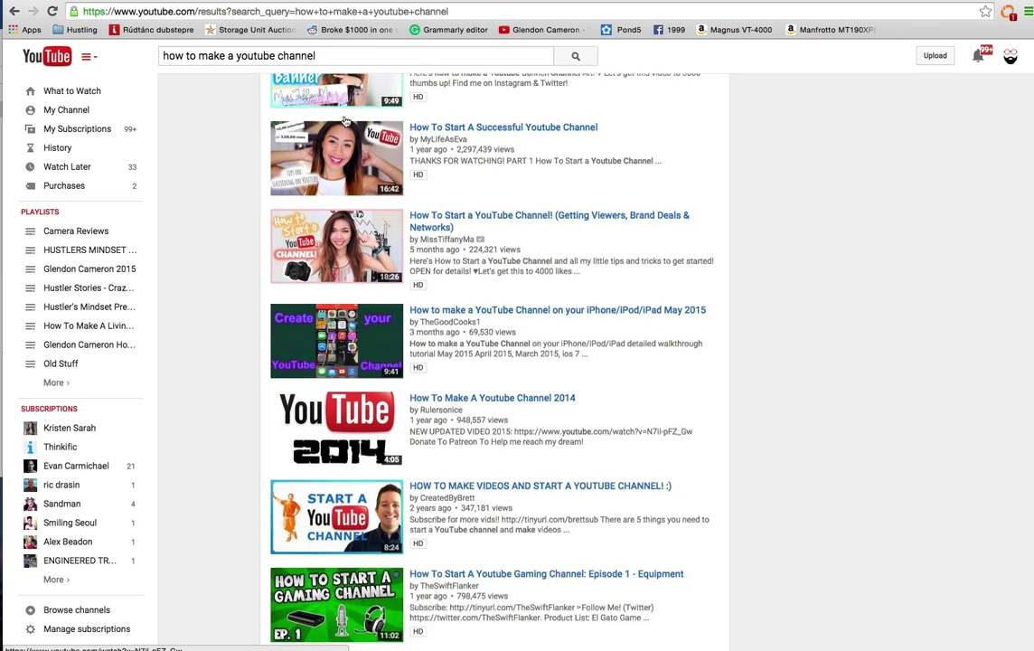
pyautogui.scroll(-6, 344, 121)
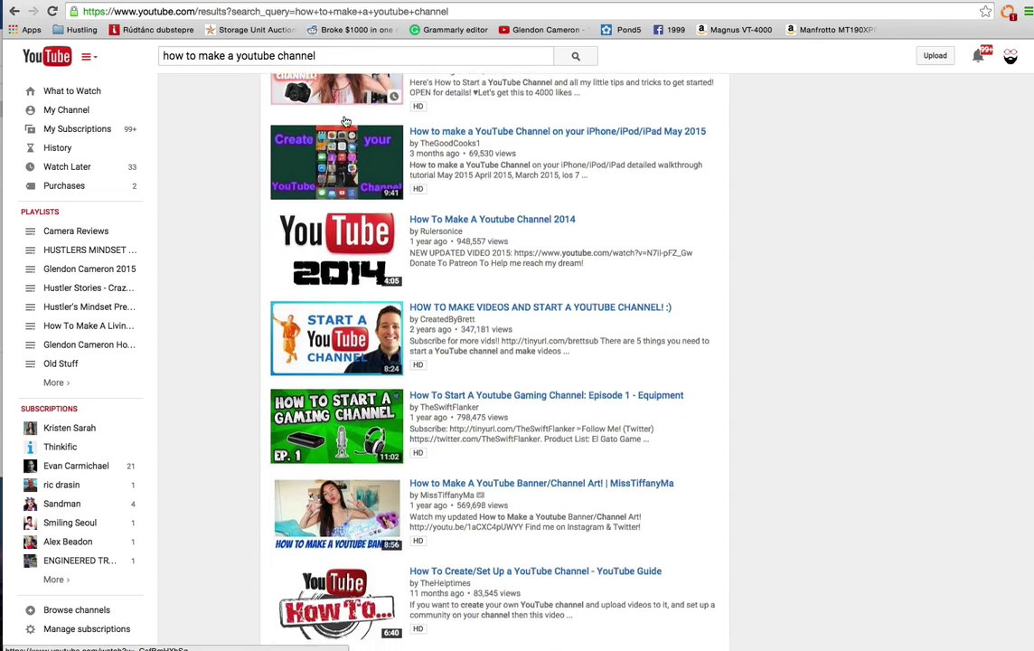
pyautogui.scroll(-6, 345, 121)
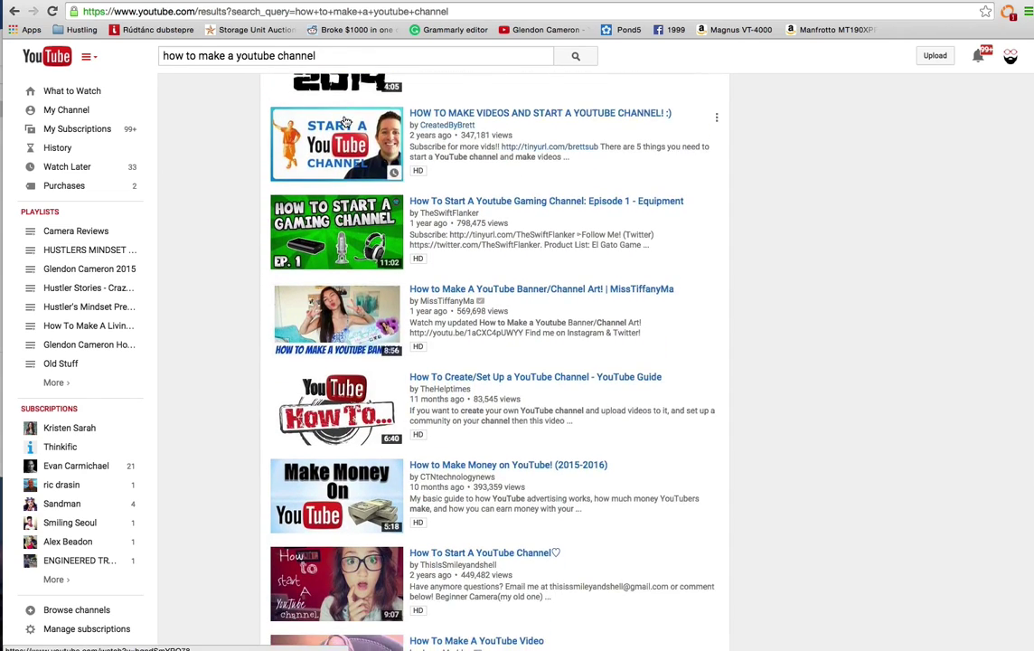
pyautogui.scroll(-3, 344, 121)
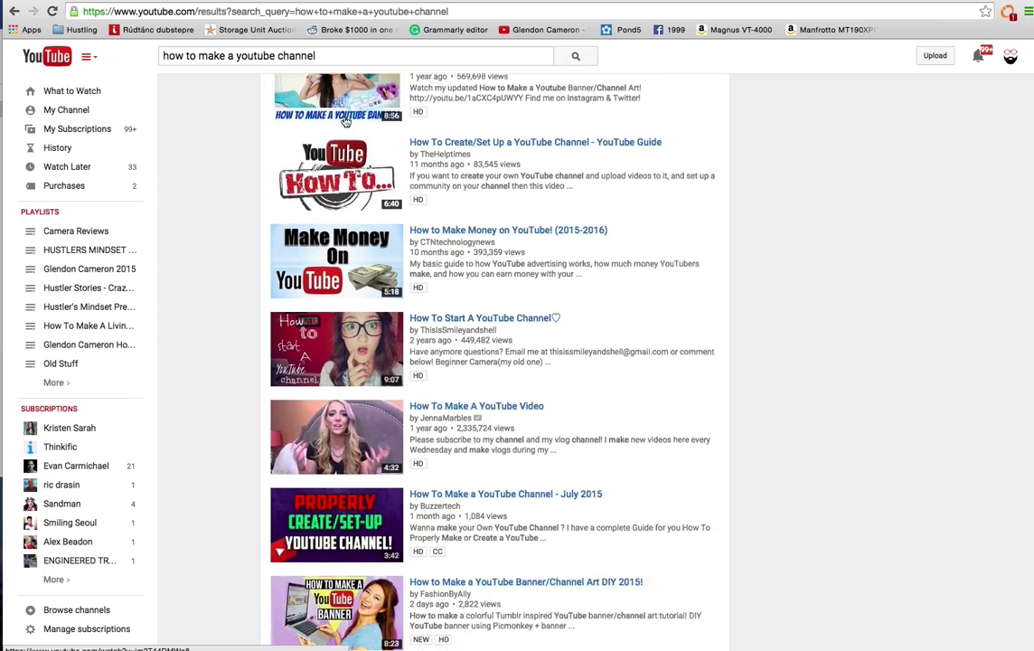
pyautogui.scroll(-2, 345, 121)
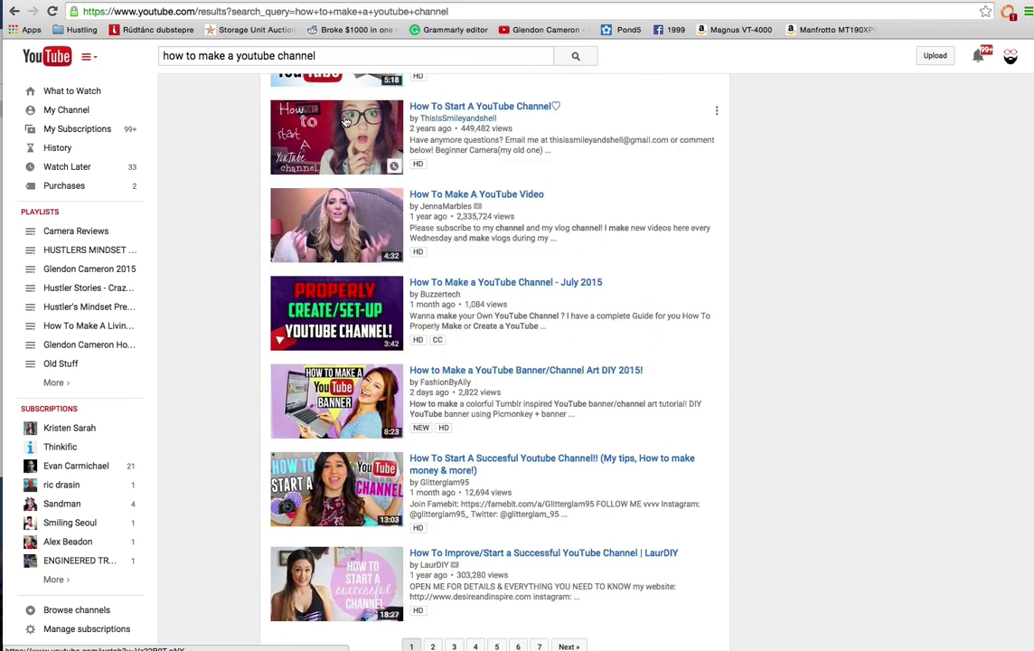
pyautogui.scroll(-3, 345, 121)
pyautogui.scroll(11, 345, 121)
pyautogui.scroll(3, 344, 121)
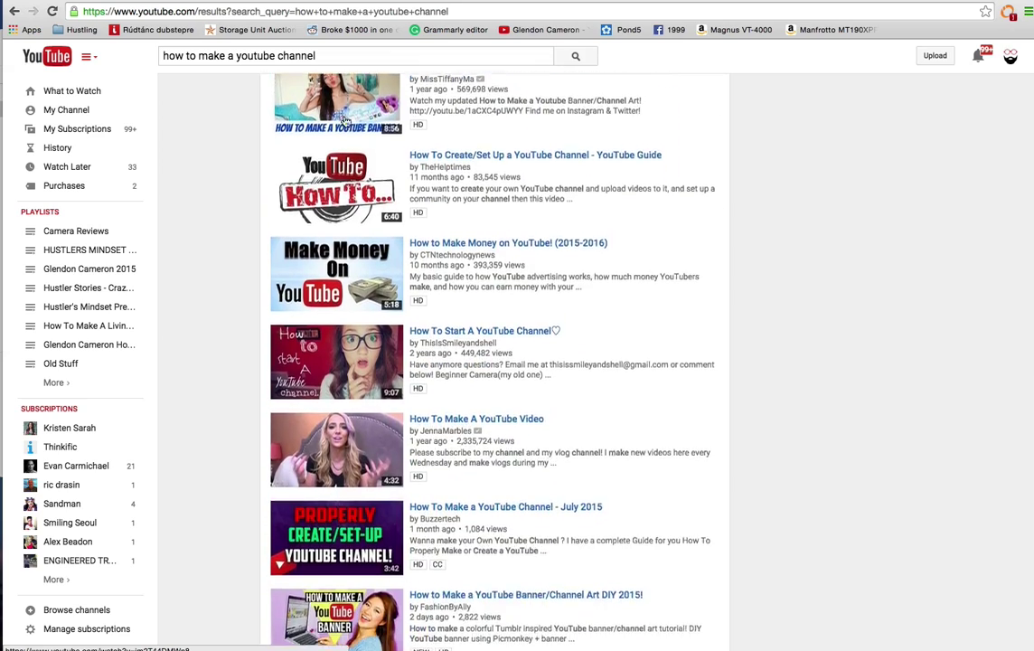
pyautogui.scroll(-9, 344, 121)
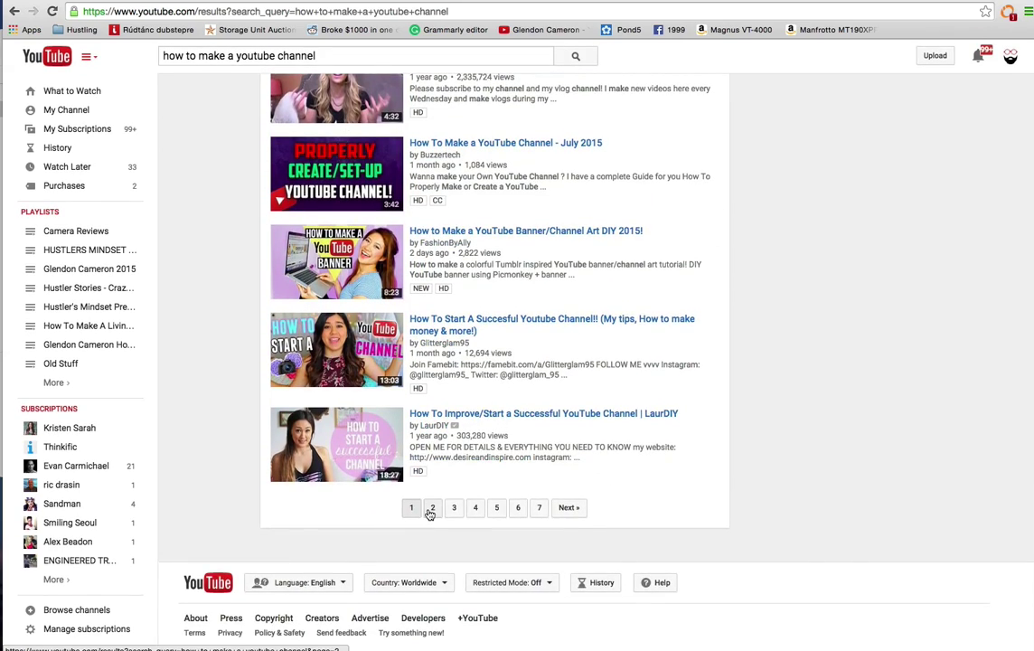
# Step: Go to page 2 of the results and find the 'Make A YouTube Banner/Channel Art UPDATED 2014' video
pyautogui.click(431, 510)
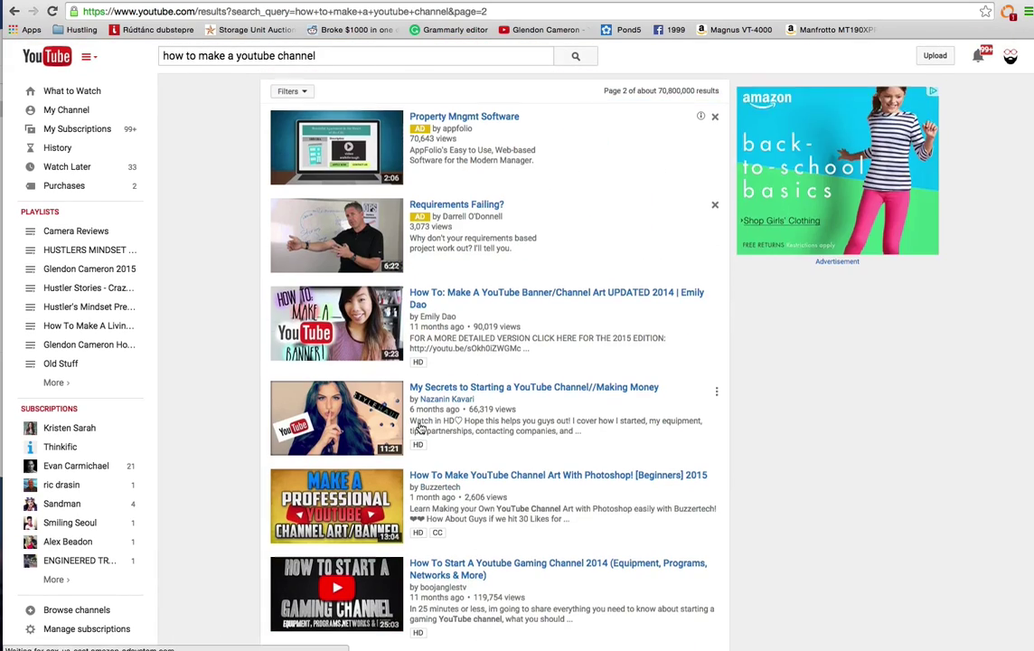
pyautogui.scroll(-5, 419, 427)
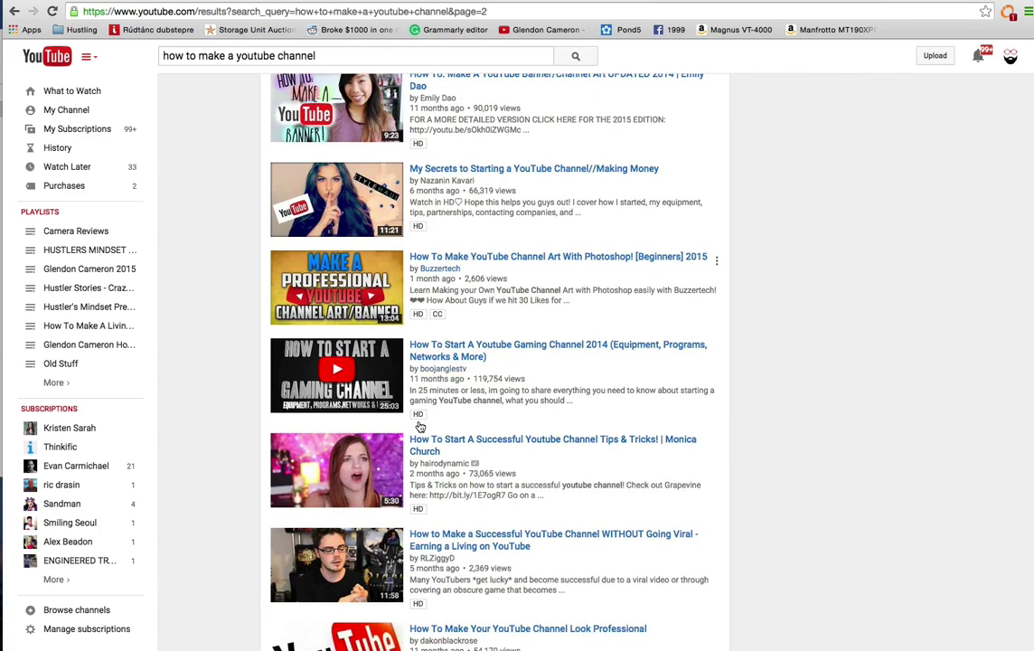
pyautogui.scroll(-3, 419, 426)
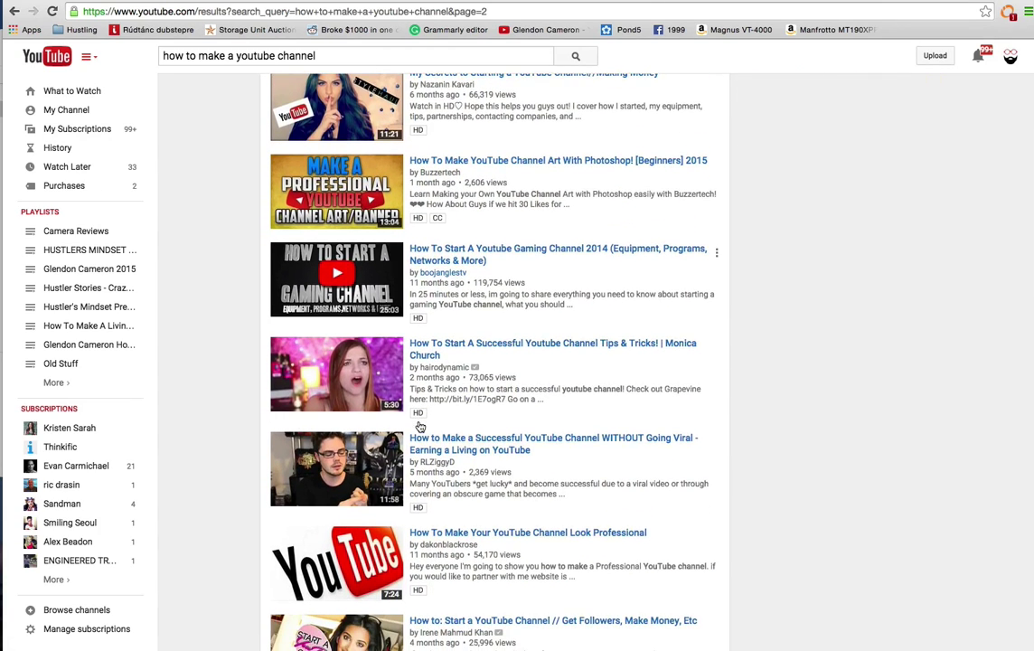
pyautogui.scroll(-3, 419, 426)
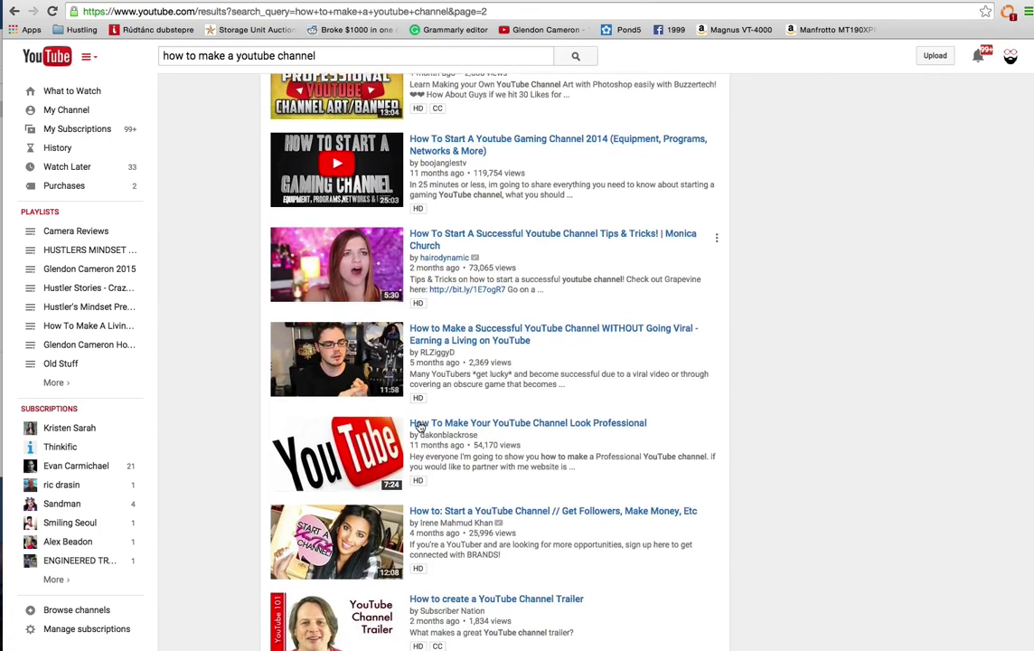
pyautogui.scroll(-3, 419, 426)
pyautogui.scroll(8, 419, 425)
pyautogui.scroll(4, 420, 425)
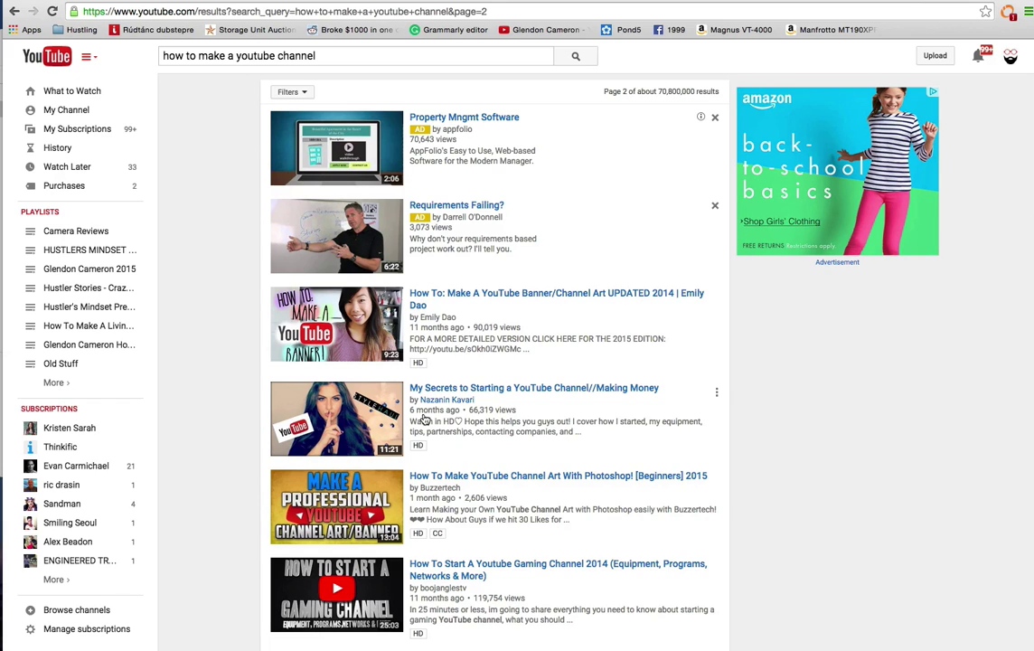
# Step: Open the 2014 banner video, pause it at 0:01, and show its Share panel with the youtu.be link
pyautogui.moveTo(430, 401)
pyautogui.click(482, 298)
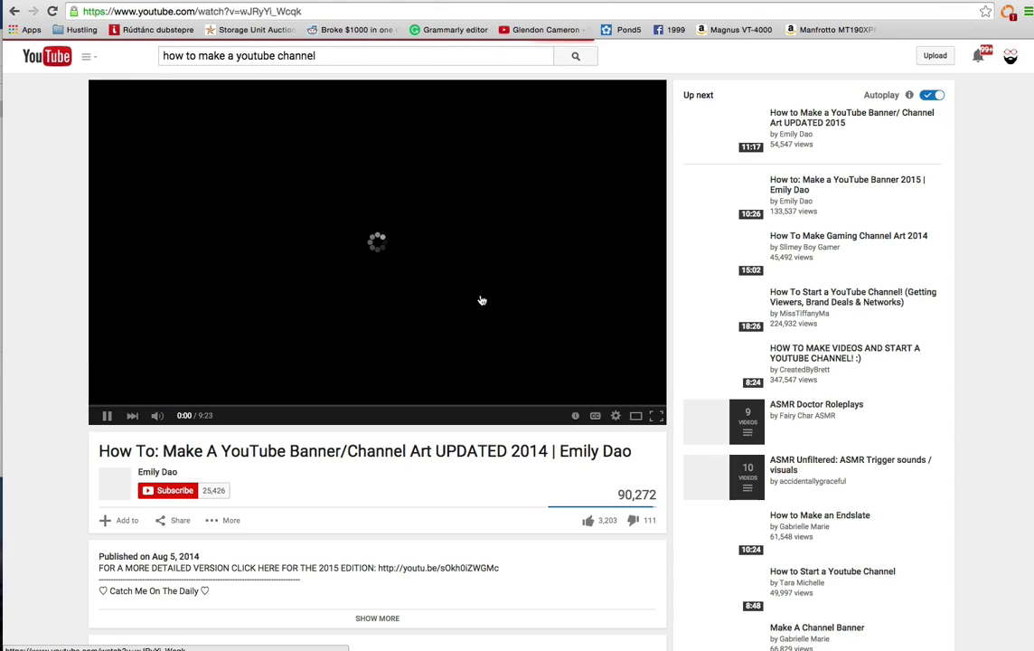
pyautogui.click(107, 416)
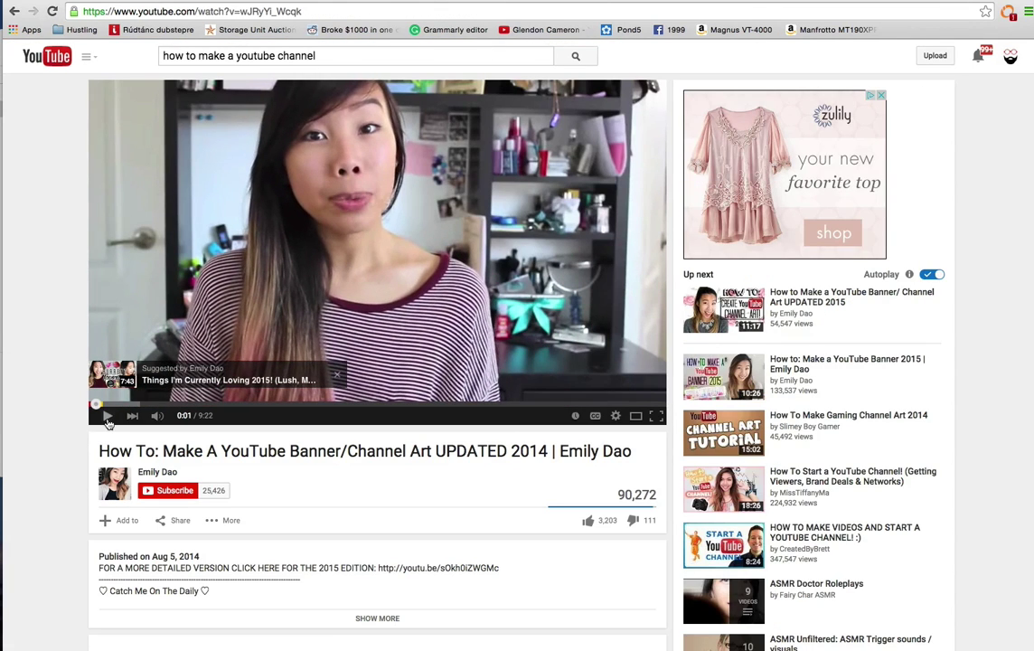
pyautogui.scroll(-1, 389, 472)
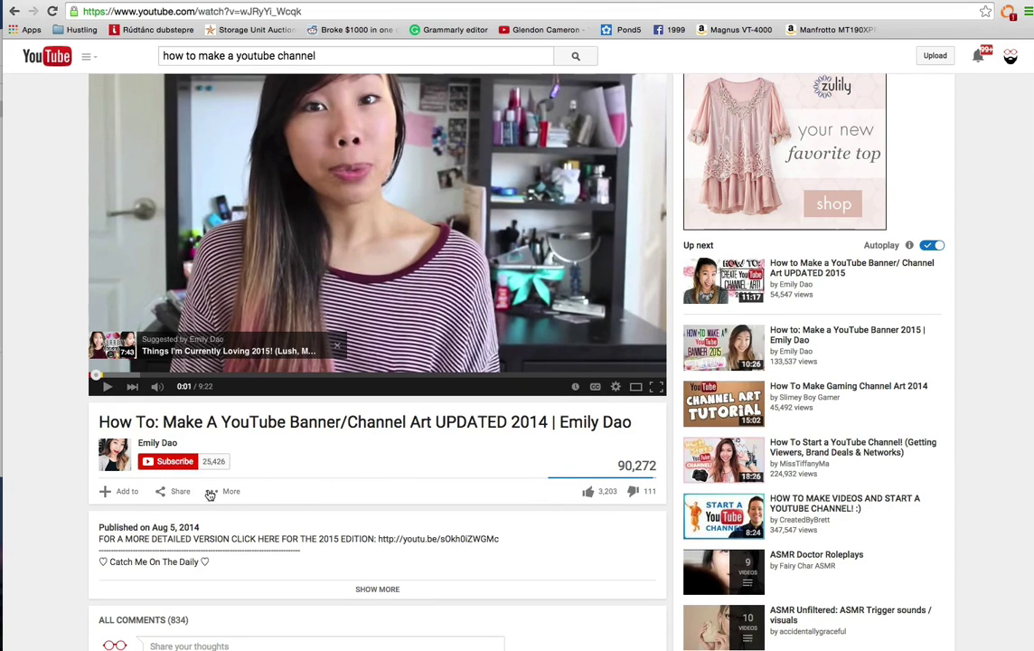
pyautogui.click(175, 493)
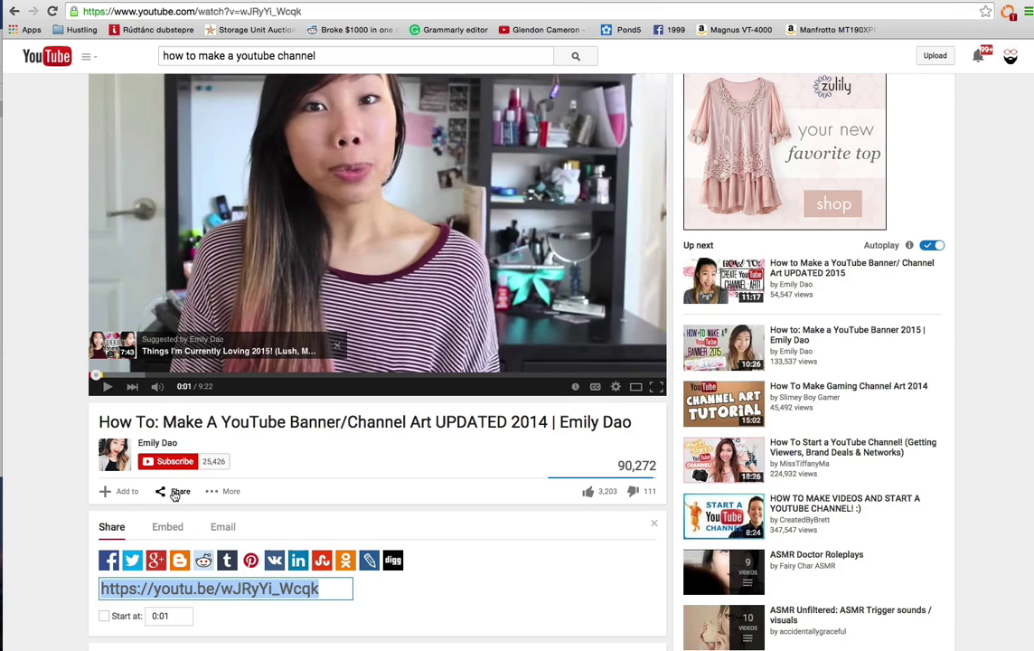
# Step: Browse the banner creator's channel page, pausing its featured video, then return to results page 2
pyautogui.click(160, 444)
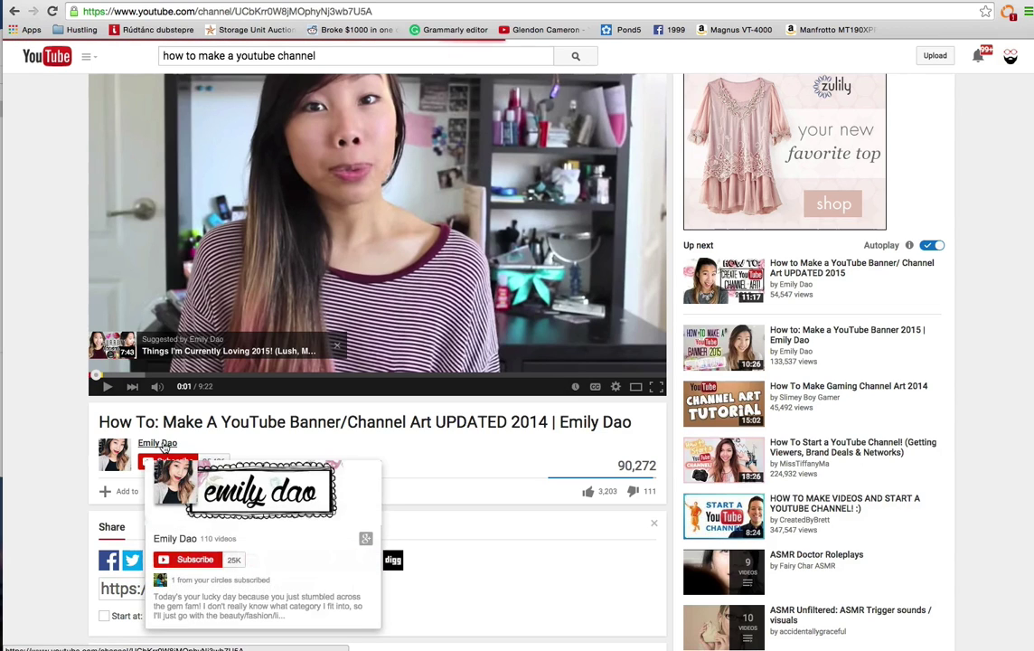
pyautogui.scroll(-1, 615, 443)
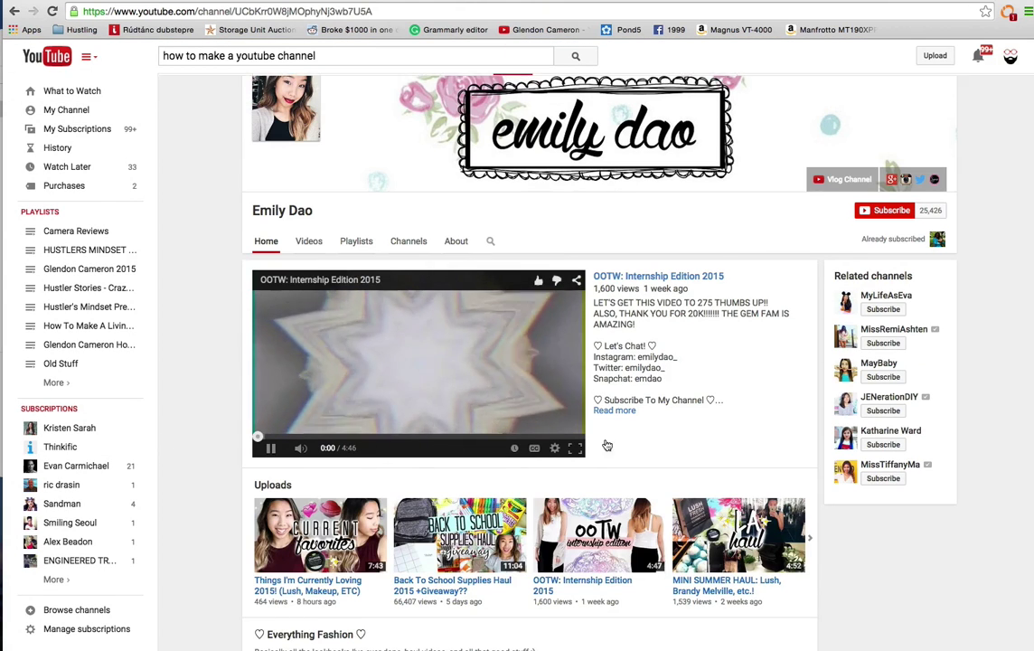
pyautogui.click(270, 448)
pyautogui.scroll(-3, 399, 458)
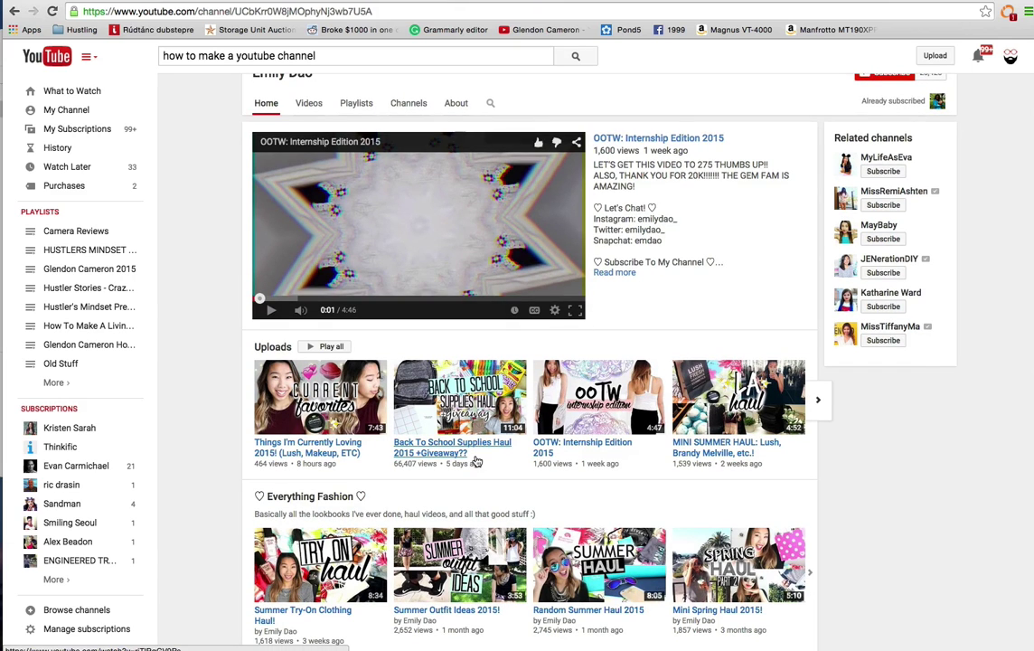
pyautogui.scroll(-2, 477, 462)
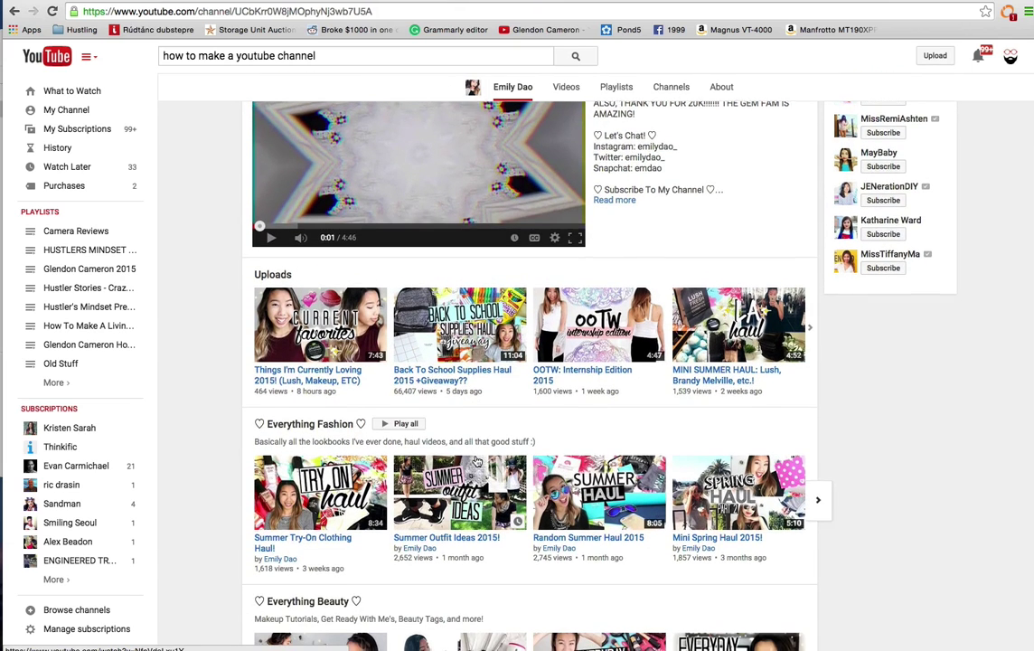
pyautogui.scroll(-2, 477, 462)
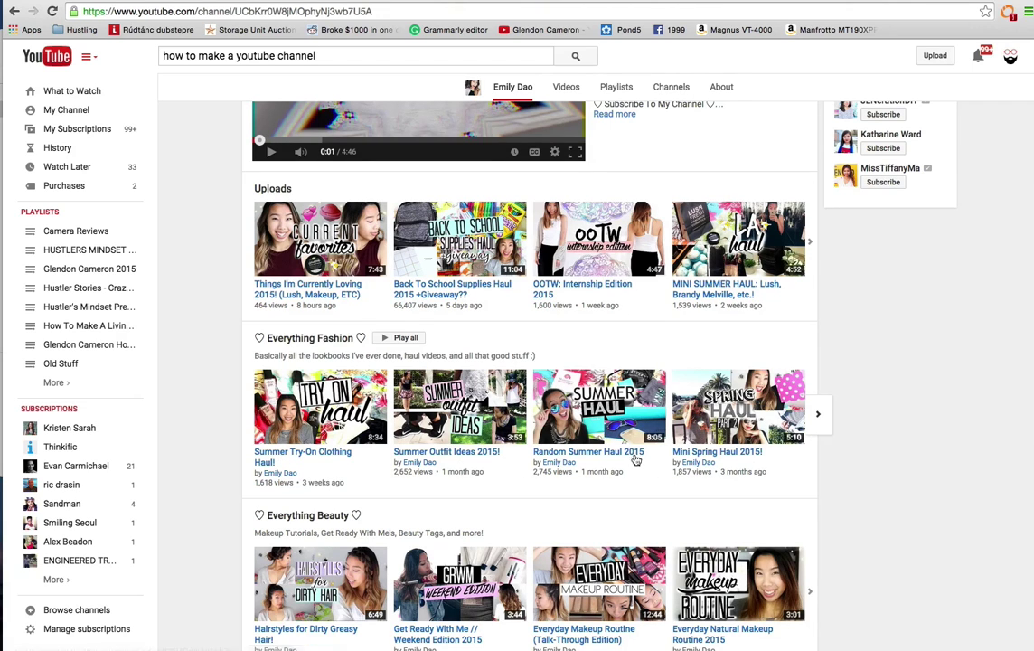
pyautogui.scroll(2, 589, 262)
pyautogui.scroll(5, 589, 262)
pyautogui.click(11, 11)
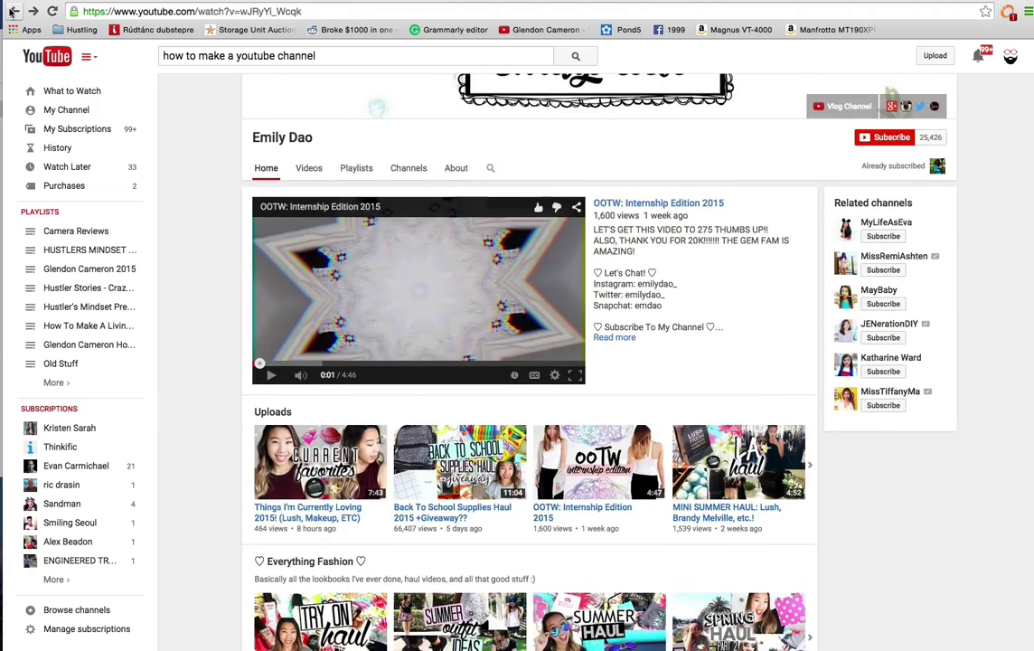
pyautogui.click(11, 10)
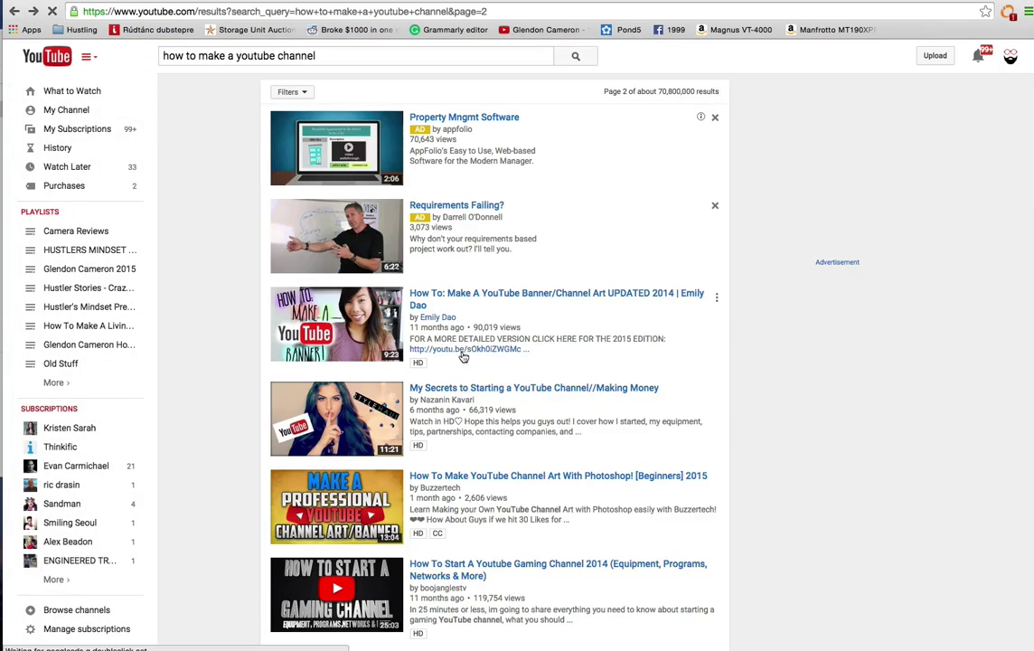
pyautogui.click(495, 388)
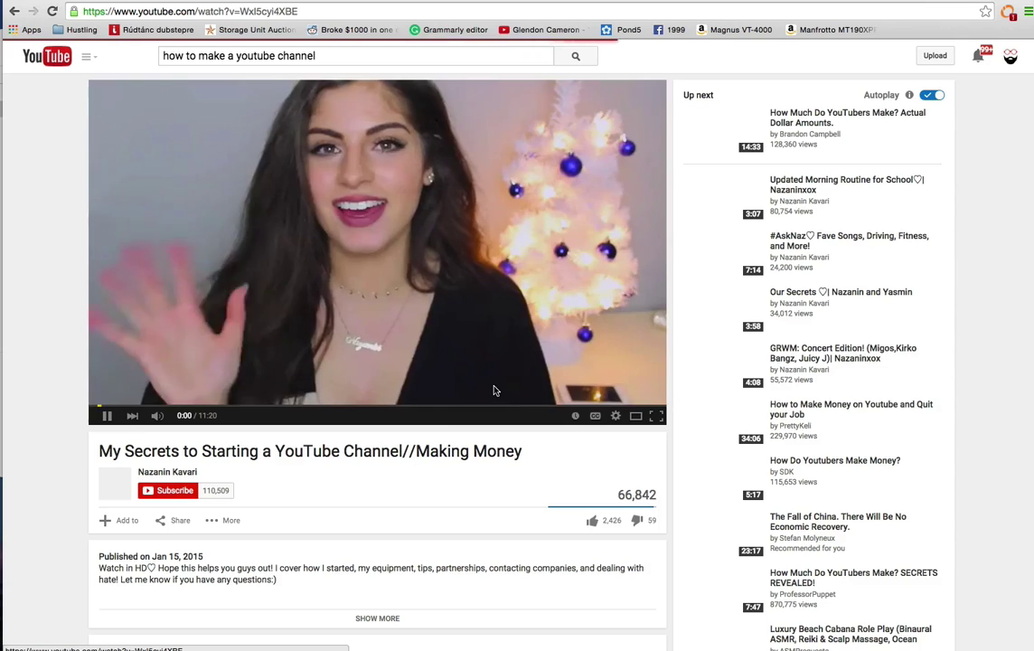
pyautogui.click(108, 418)
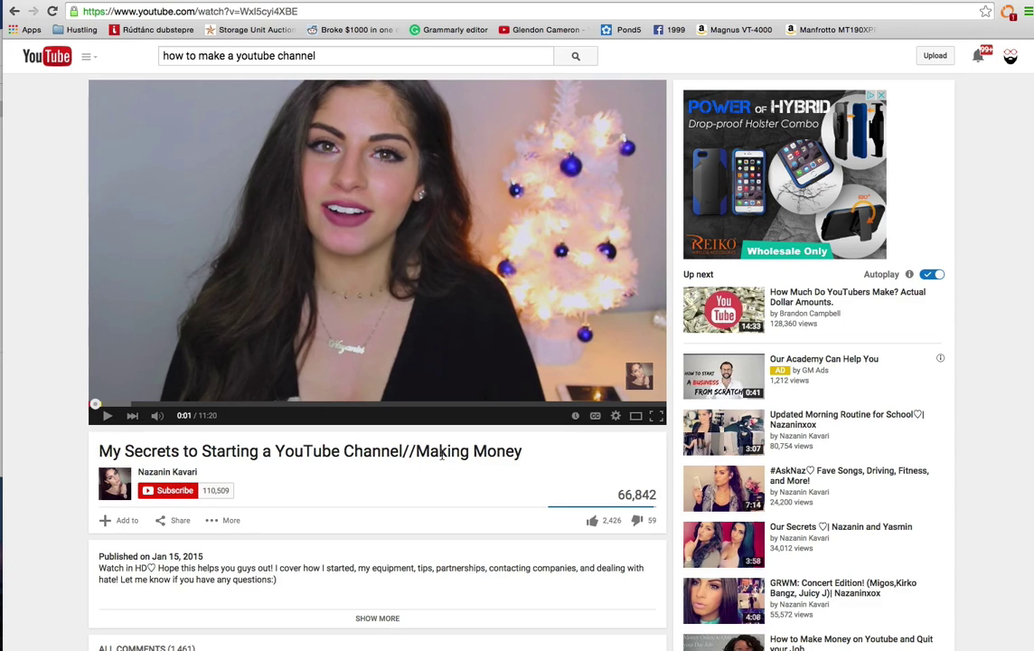
pyautogui.click(172, 472)
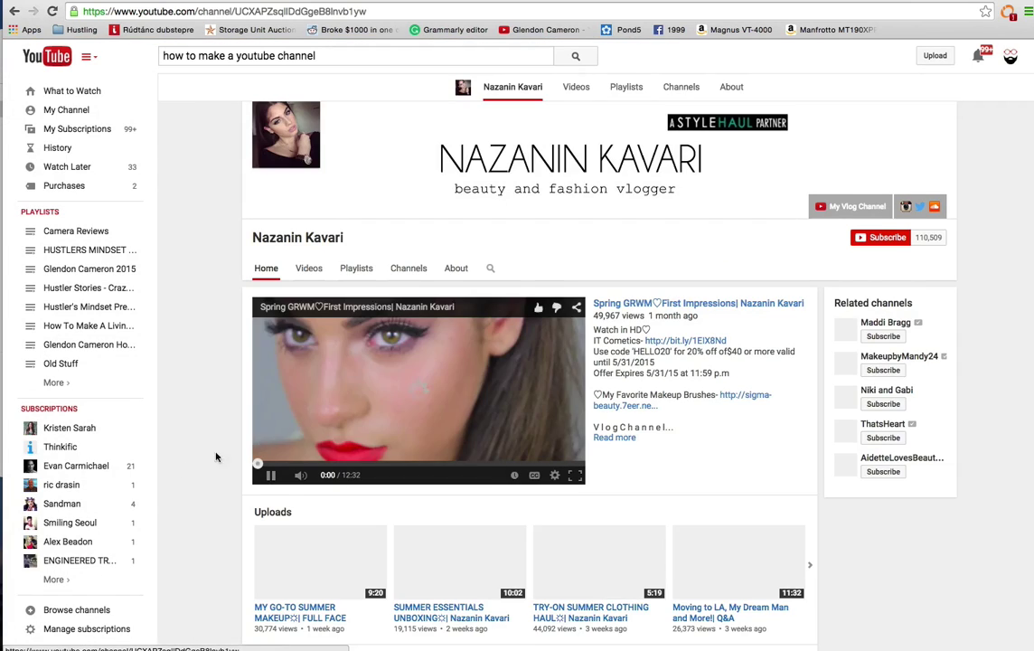
pyautogui.scroll(-1, 335, 353)
pyautogui.click(455, 241)
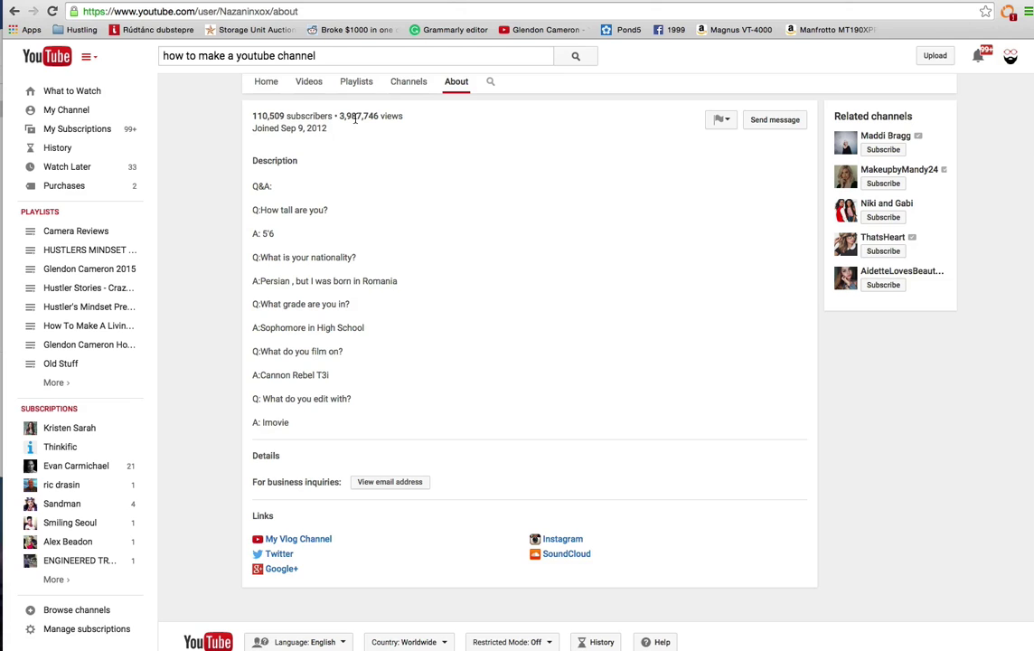
pyautogui.click(16, 11)
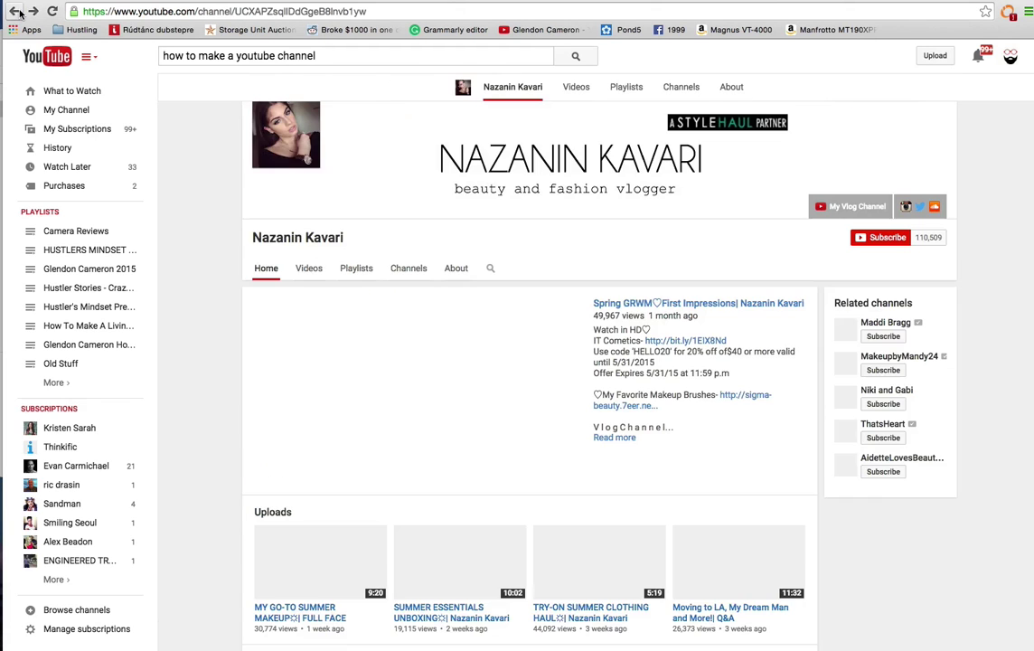
pyautogui.click(16, 11)
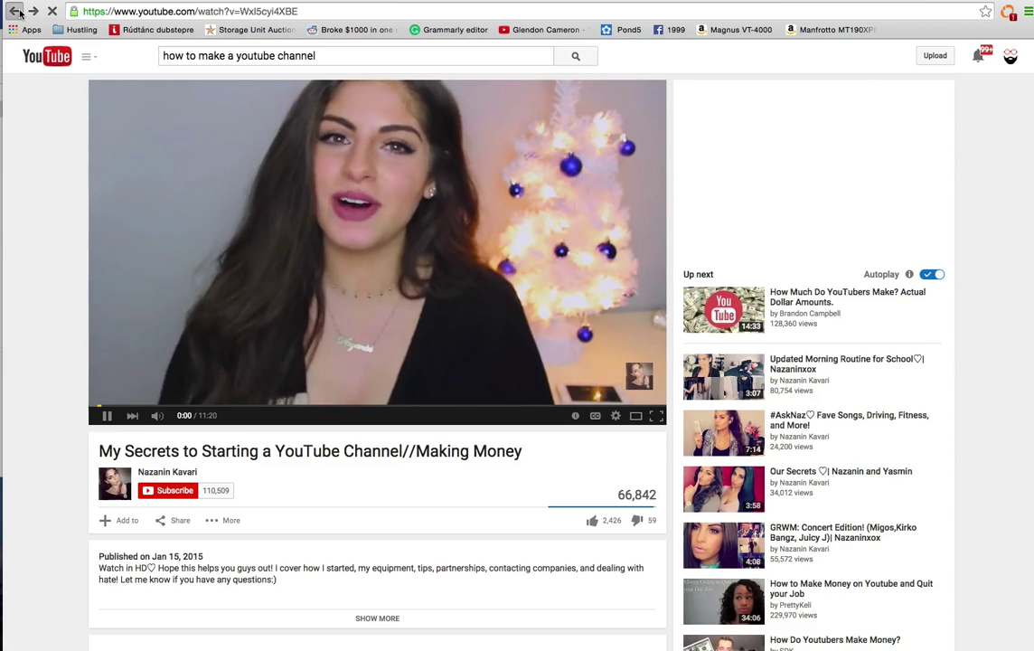
pyautogui.click(17, 11)
pyautogui.scroll(-2, 472, 364)
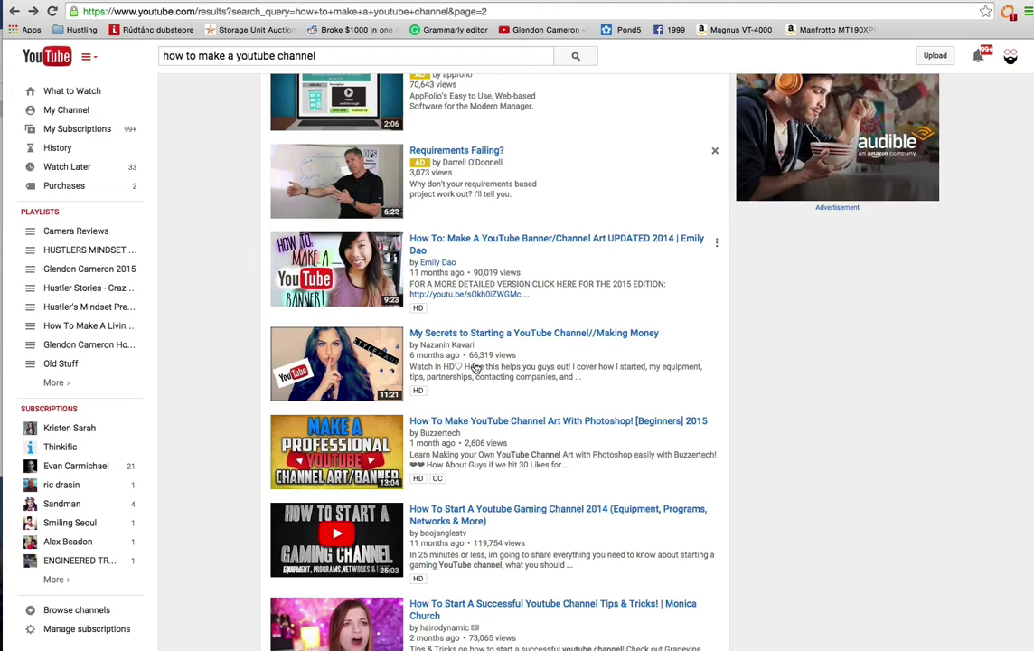
pyautogui.scroll(-1, 473, 366)
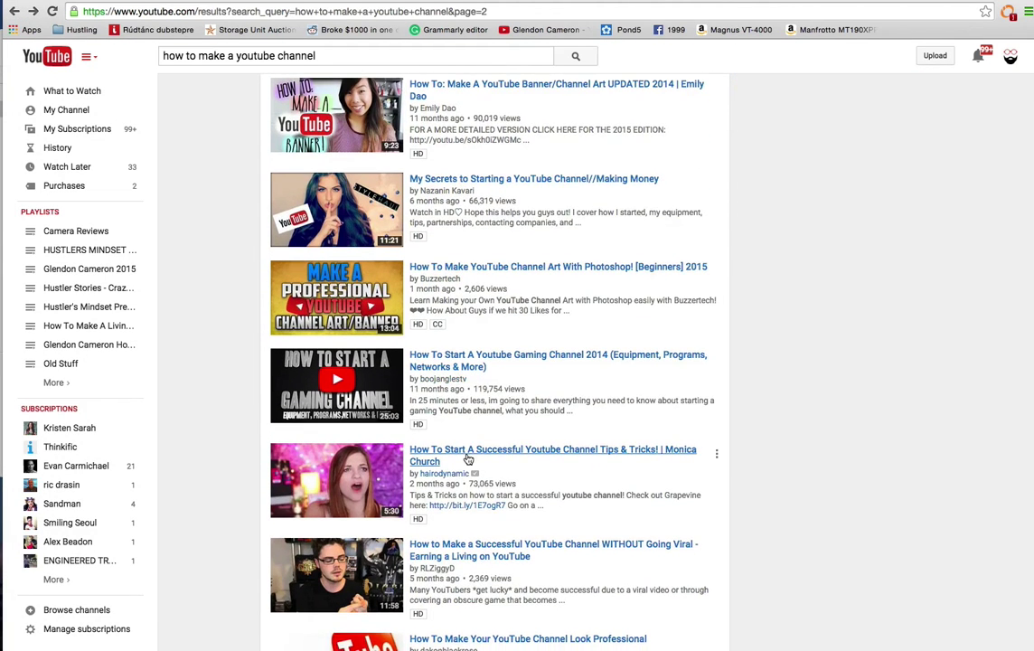
pyautogui.click(466, 454)
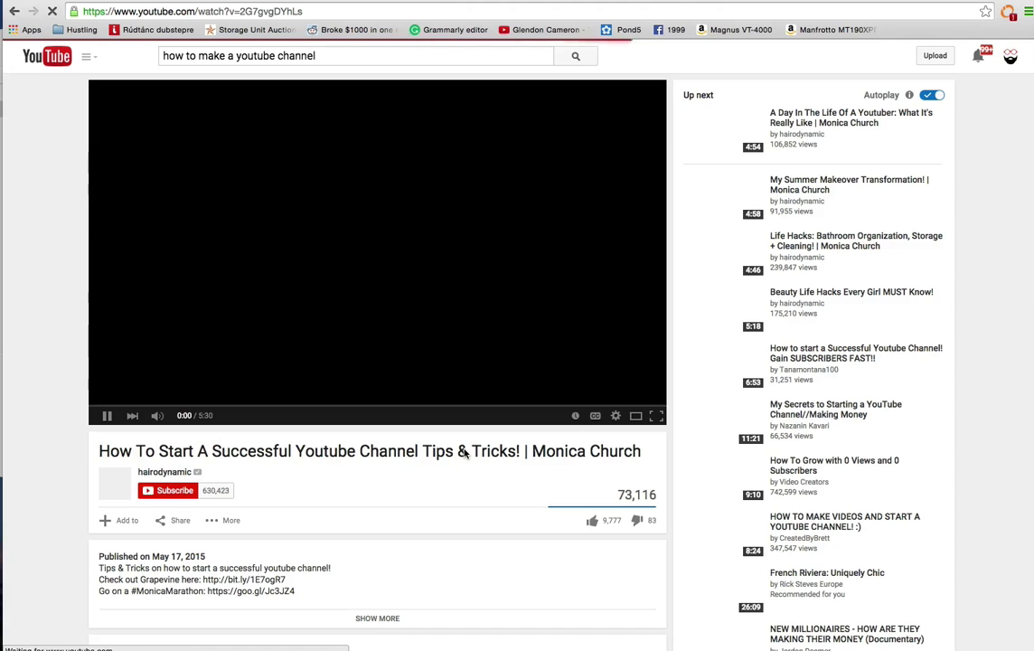
pyautogui.click(105, 417)
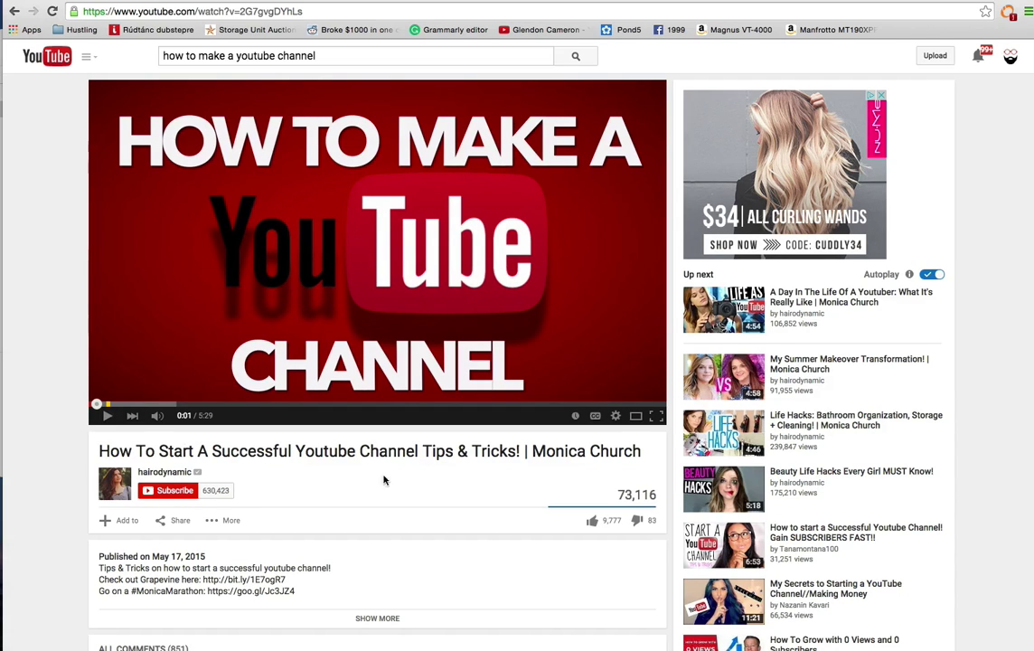
pyautogui.click(814, 538)
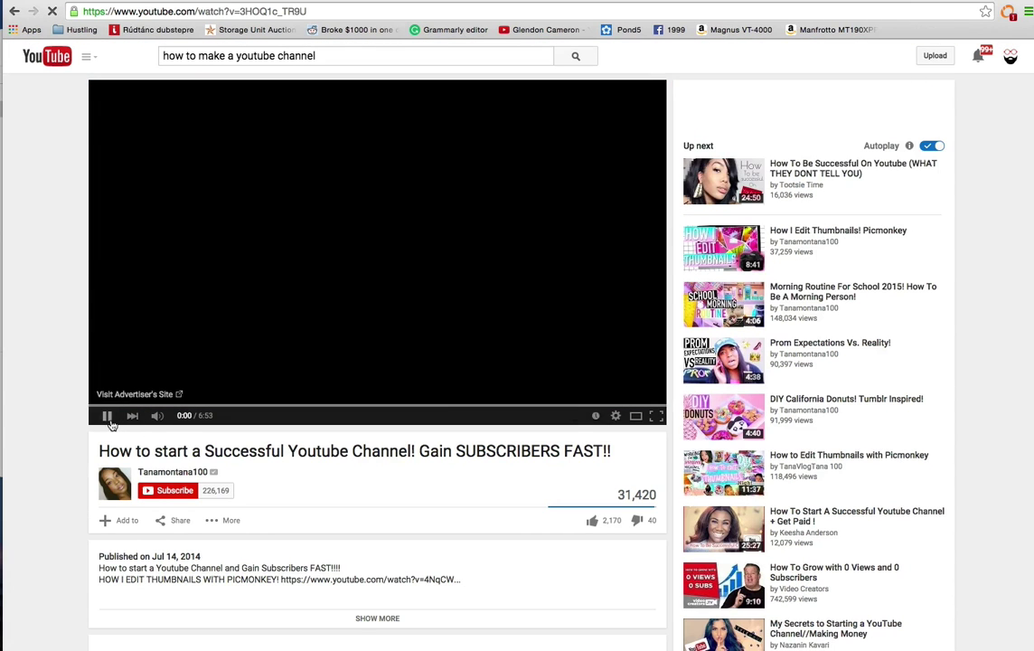
pyautogui.click(106, 416)
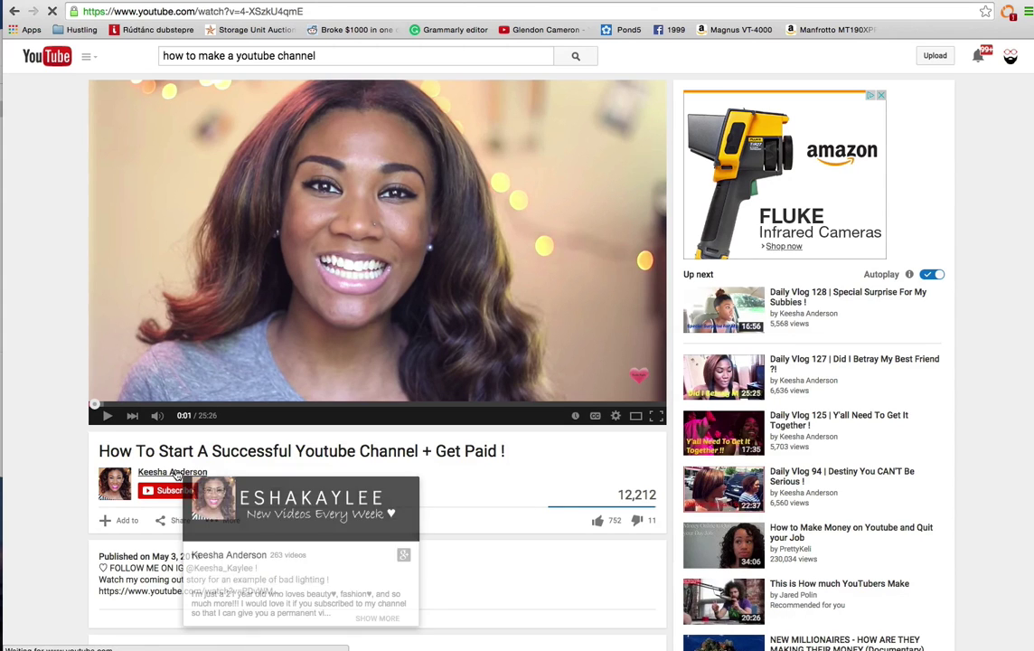
pyautogui.click(14, 12)
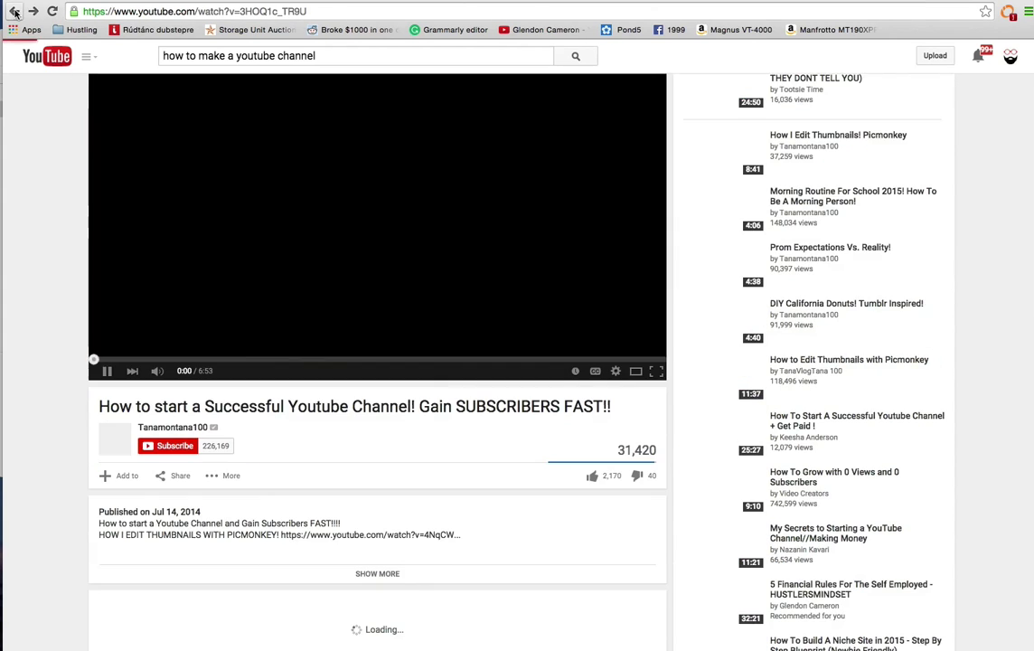
pyautogui.click(14, 12)
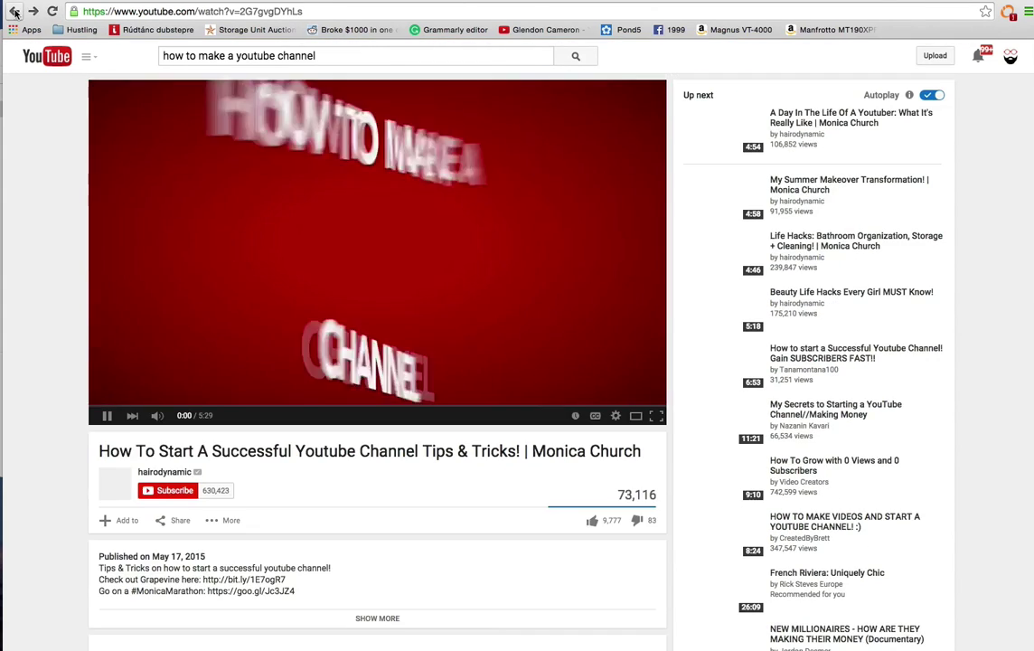
pyautogui.click(14, 12)
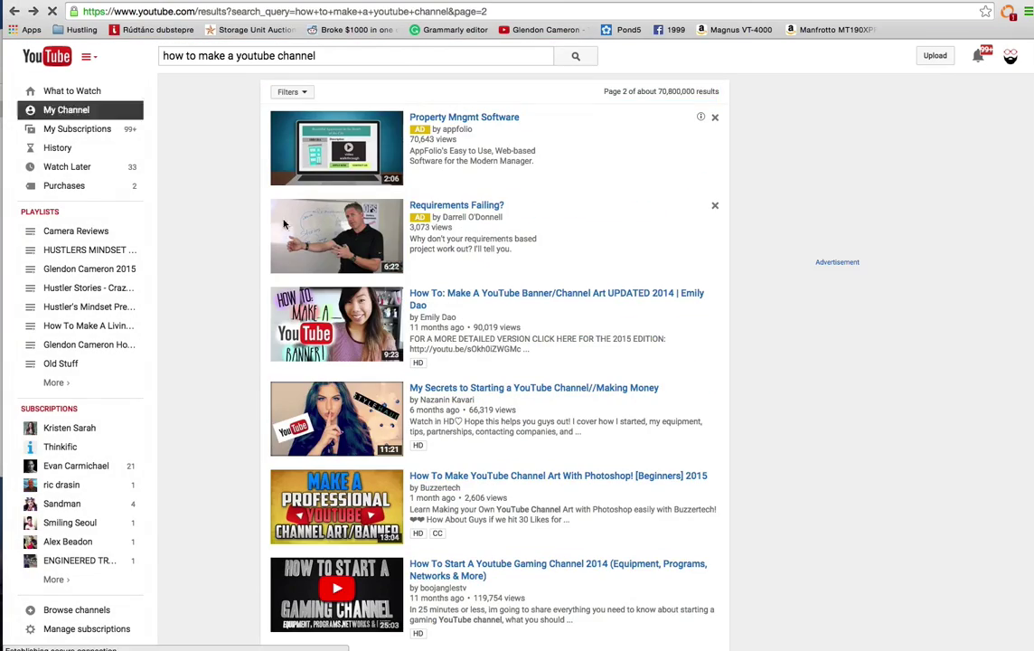
# Step: Open the 'YouTube Banner/ Channel Art UPDATED 2015' video, pause it, and return to the results
pyautogui.scroll(-2, 415, 330)
pyautogui.scroll(-5, 415, 330)
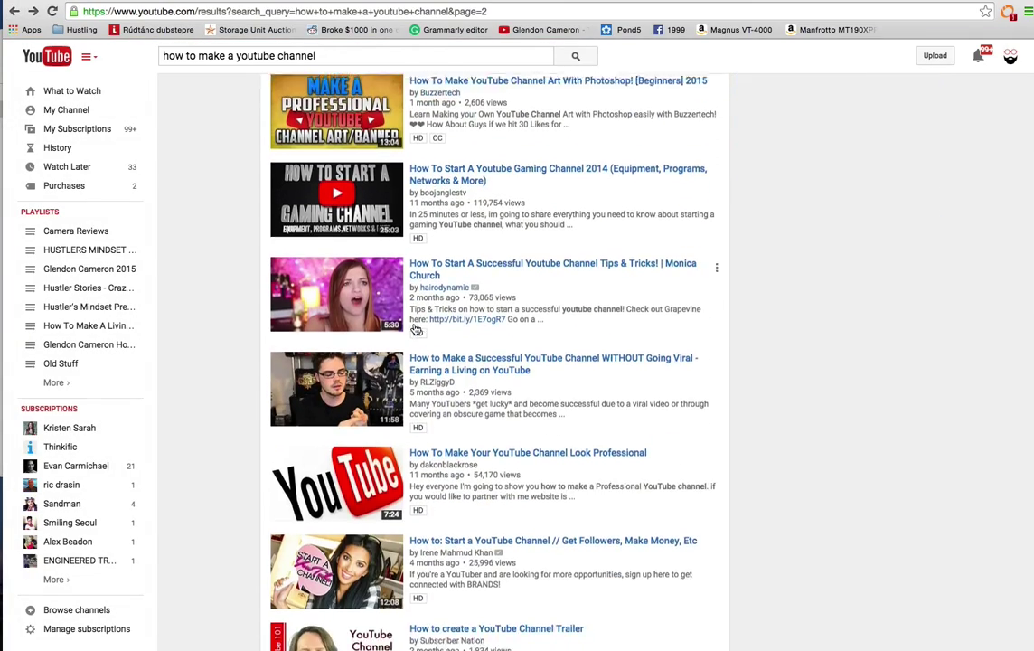
pyautogui.scroll(-6, 415, 330)
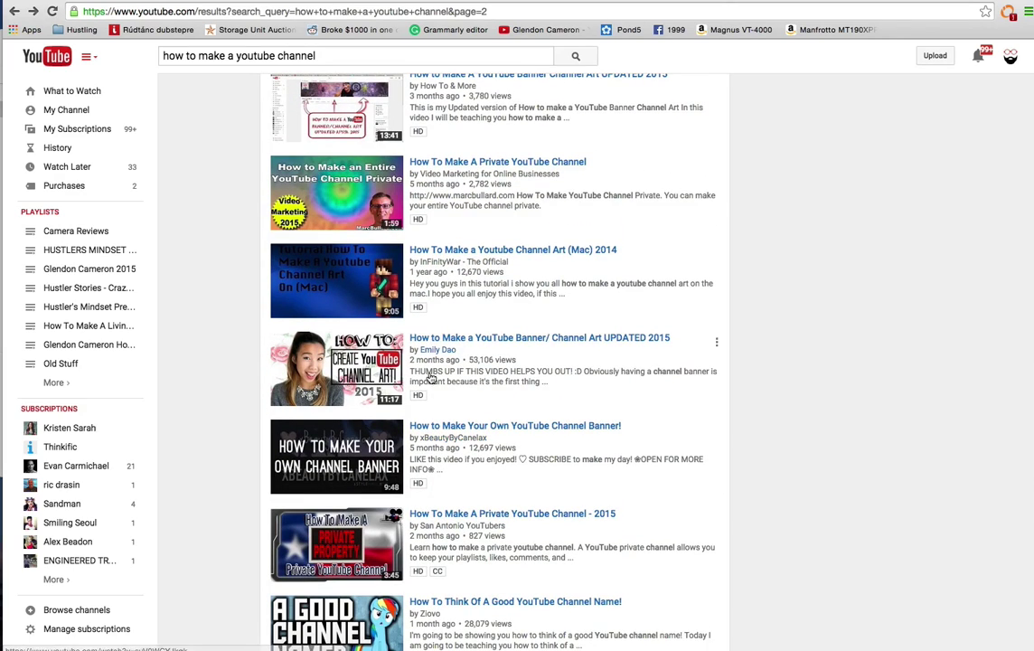
pyautogui.click(504, 340)
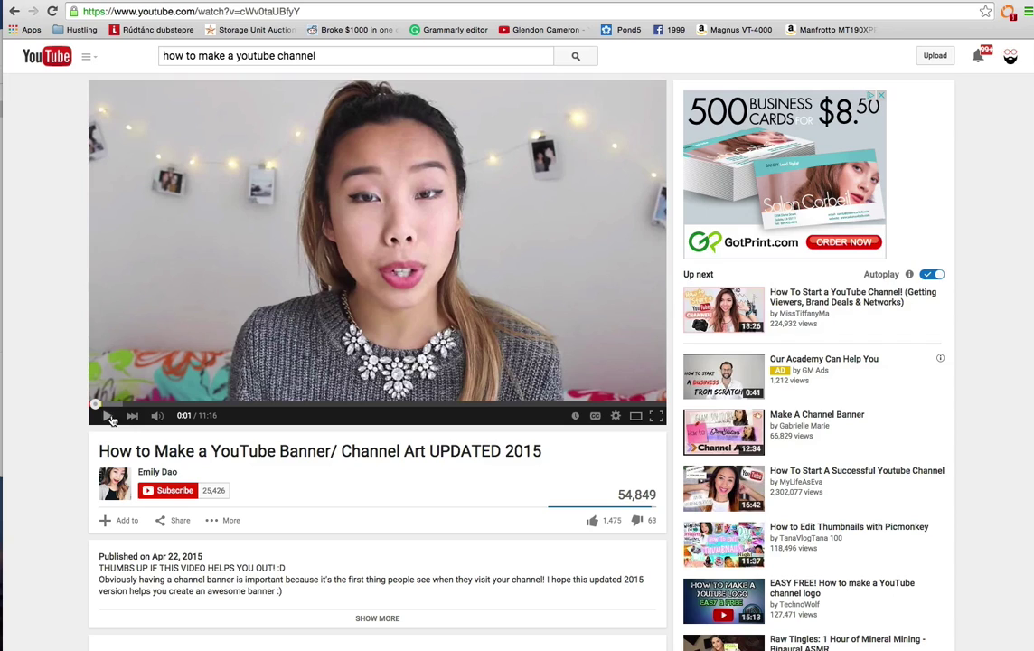
pyautogui.click(106, 415)
pyautogui.click(15, 13)
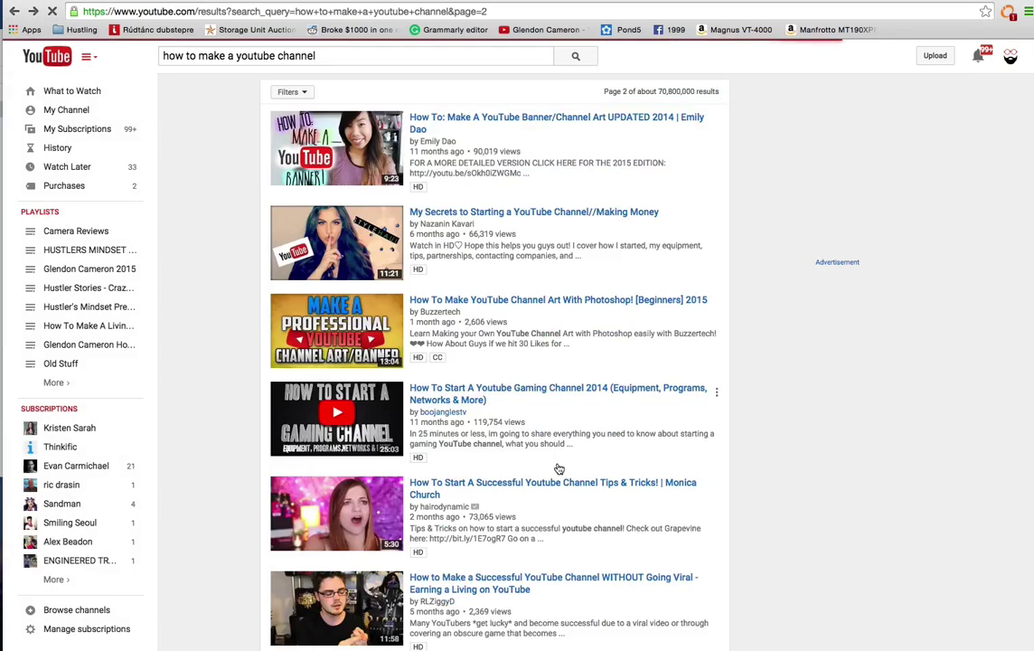
# Step: Open the 'How To Make Your YouTube Channel Look Professional' result
pyautogui.scroll(-3, 556, 469)
pyautogui.scroll(-5, 556, 470)
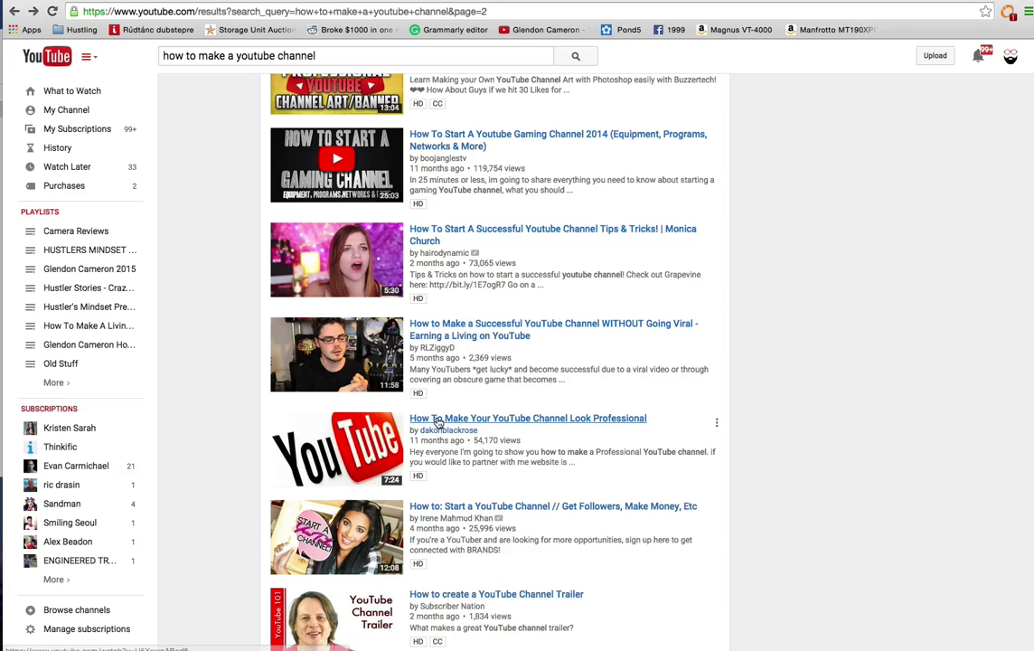
pyautogui.click(438, 420)
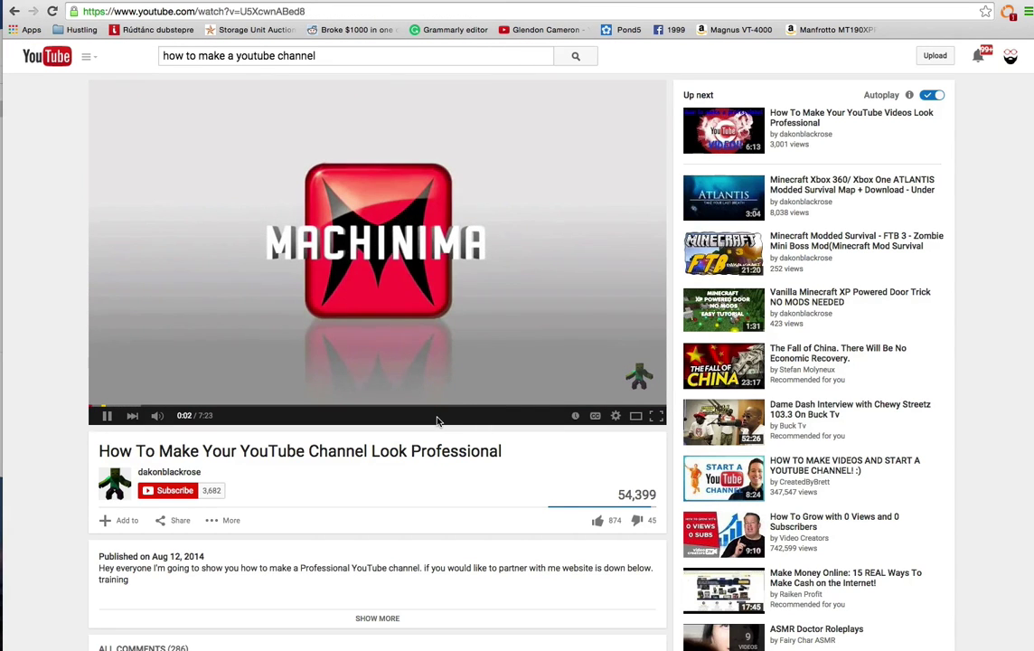
# Step: Pause the Look Professional video, return to the results, and move to page 3
pyautogui.click(106, 415)
pyautogui.click(13, 11)
pyautogui.scroll(-10, 358, 357)
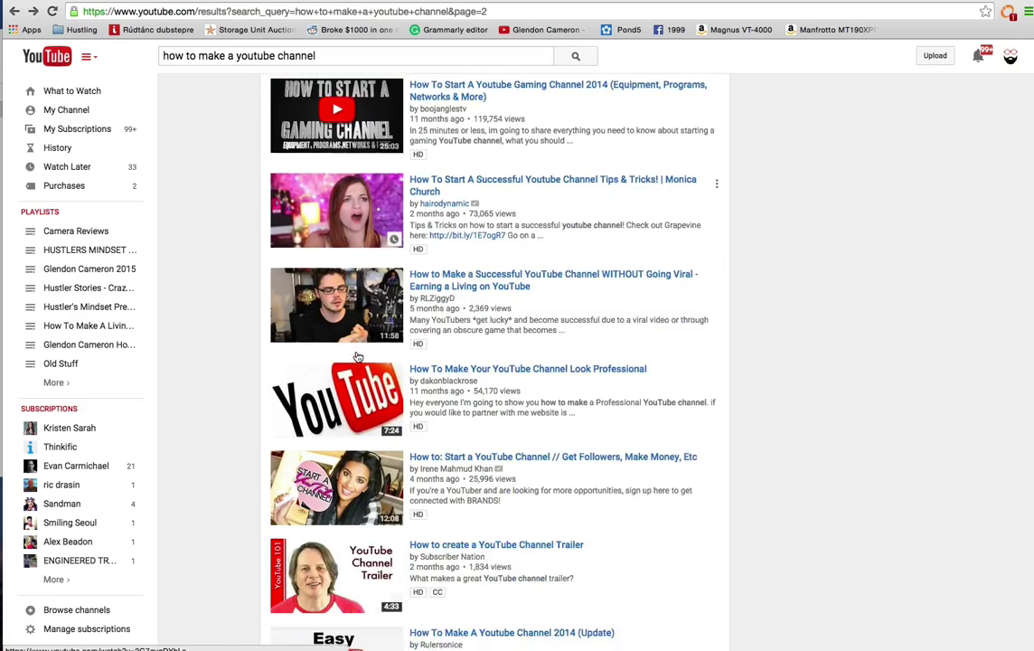
pyautogui.scroll(-8, 358, 357)
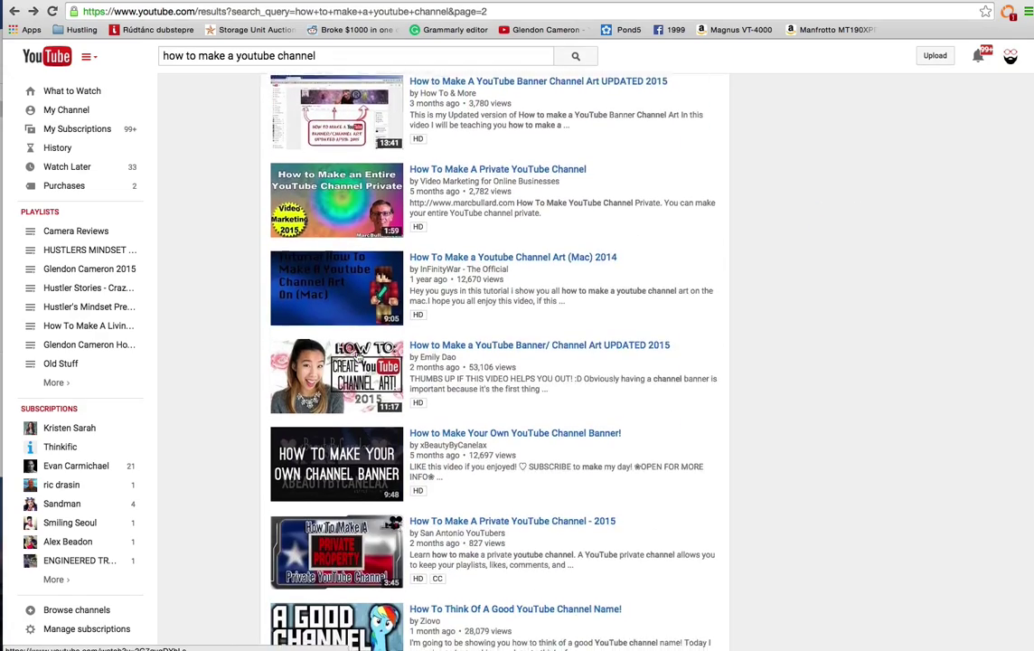
pyautogui.scroll(-5, 358, 357)
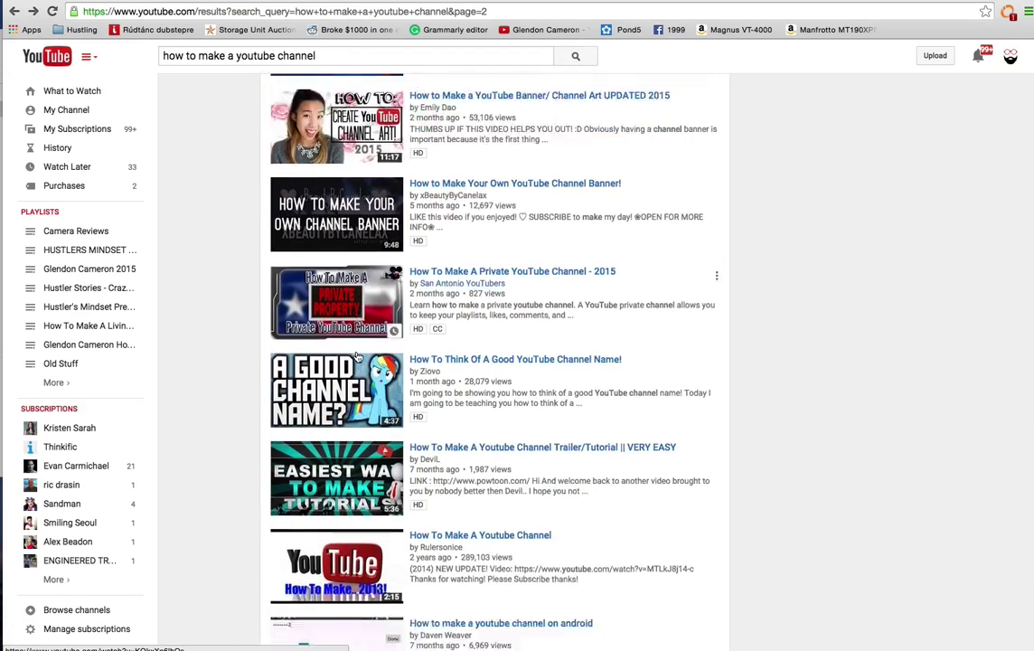
pyautogui.click(480, 507)
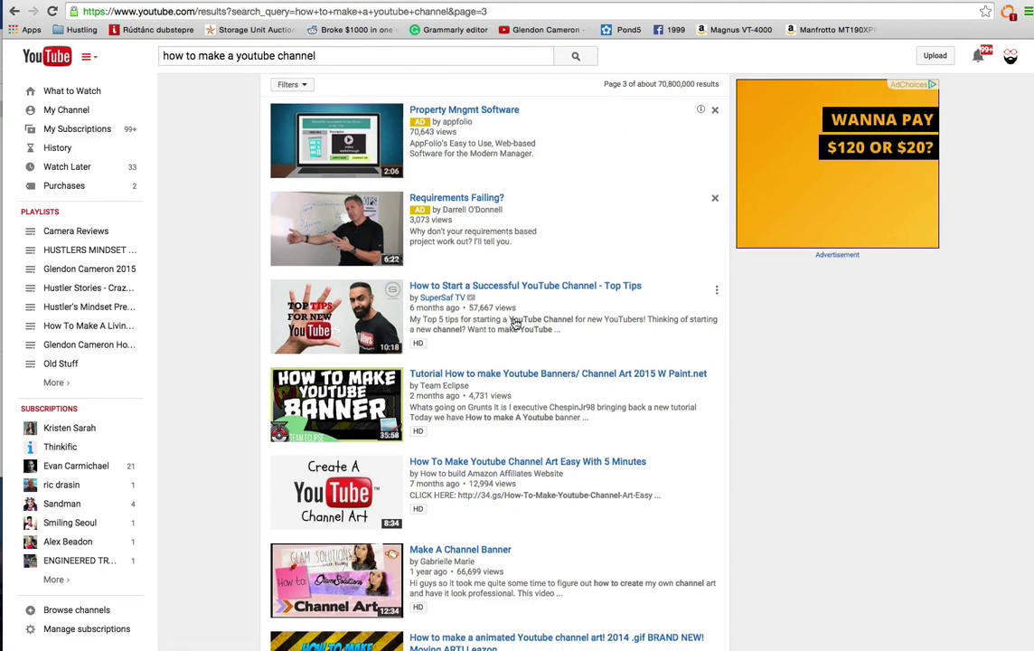
# Step: Open 'How To Start A Successful YouTube Channel! | Q&A', pause it, and go back through the results pages
pyautogui.scroll(-2, 516, 323)
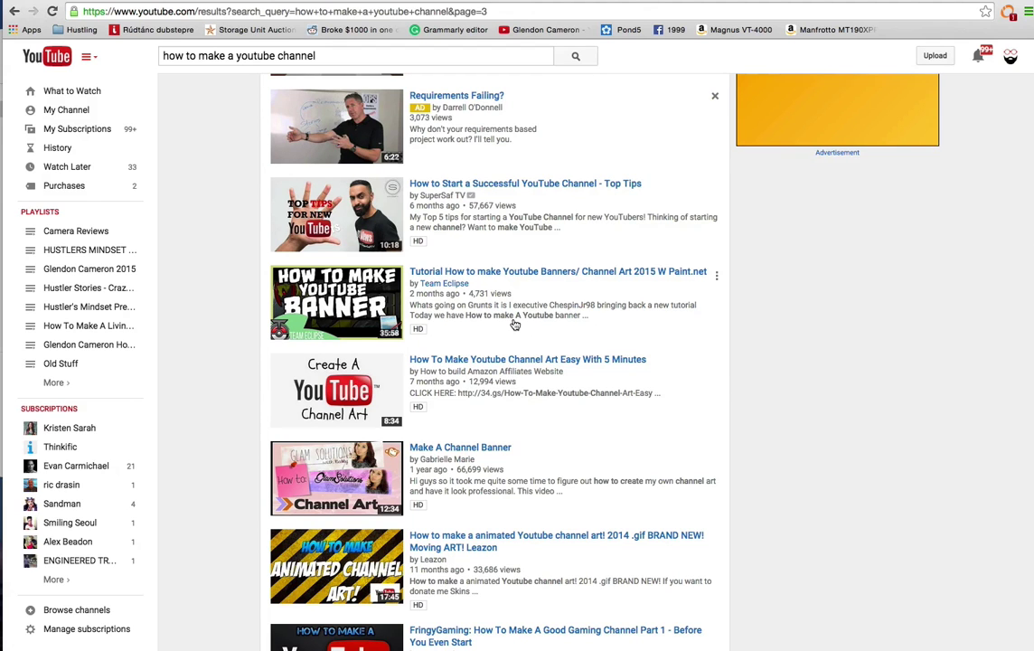
pyautogui.scroll(-5, 514, 323)
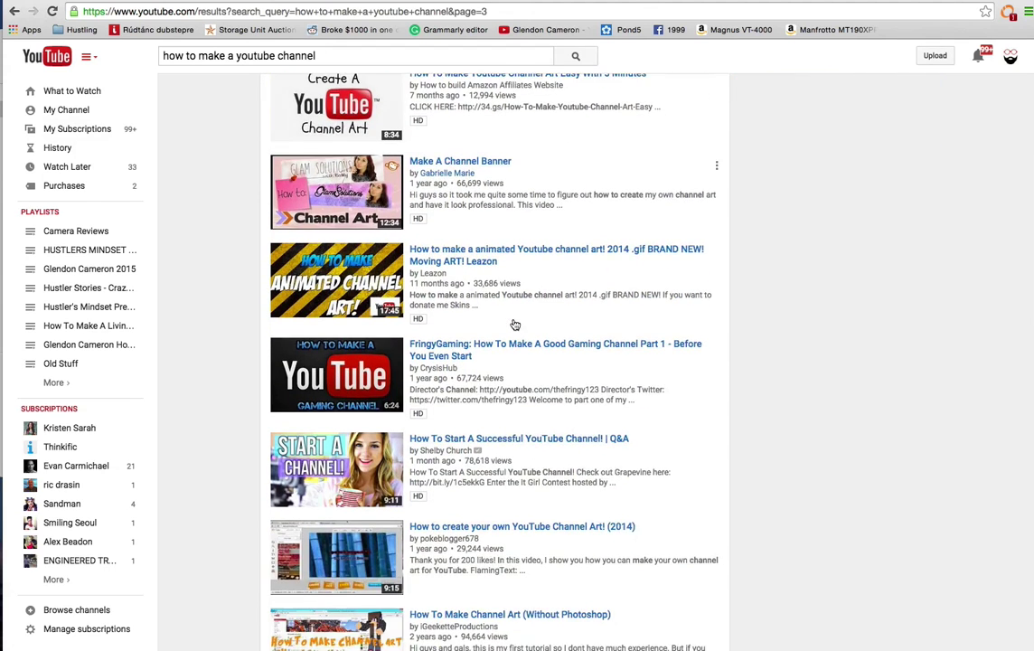
pyautogui.click(472, 434)
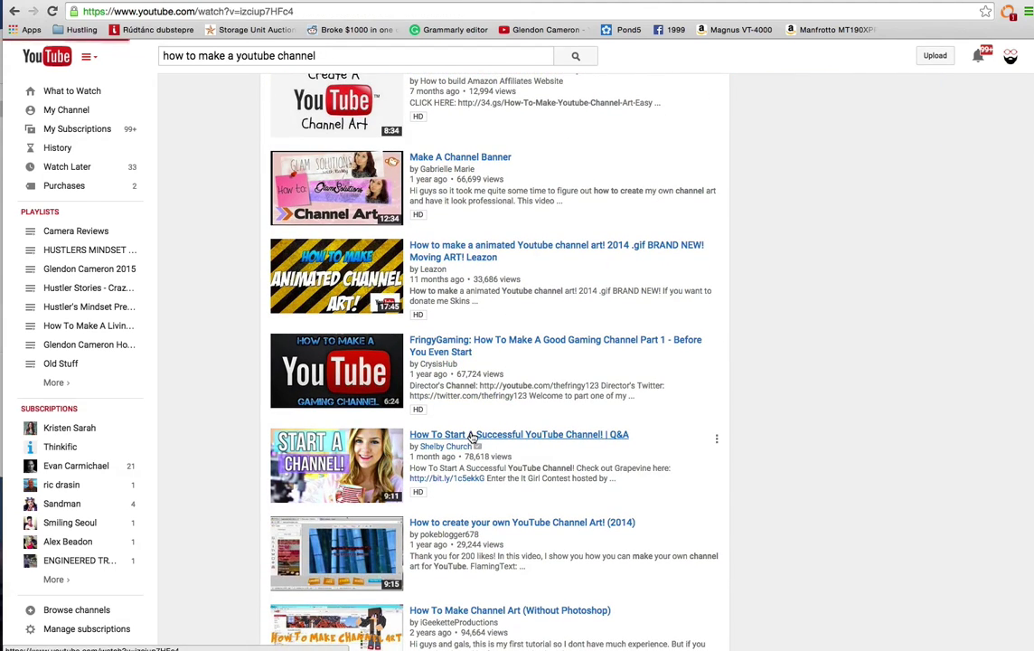
pyautogui.click(107, 416)
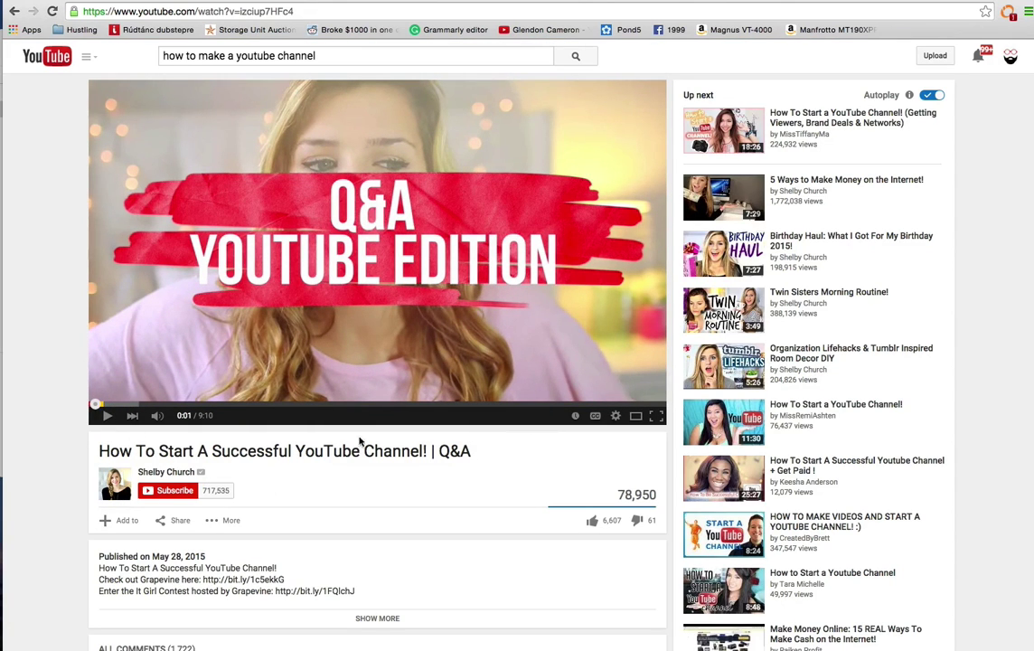
pyautogui.click(15, 12)
pyautogui.click(14, 13)
pyautogui.click(14, 12)
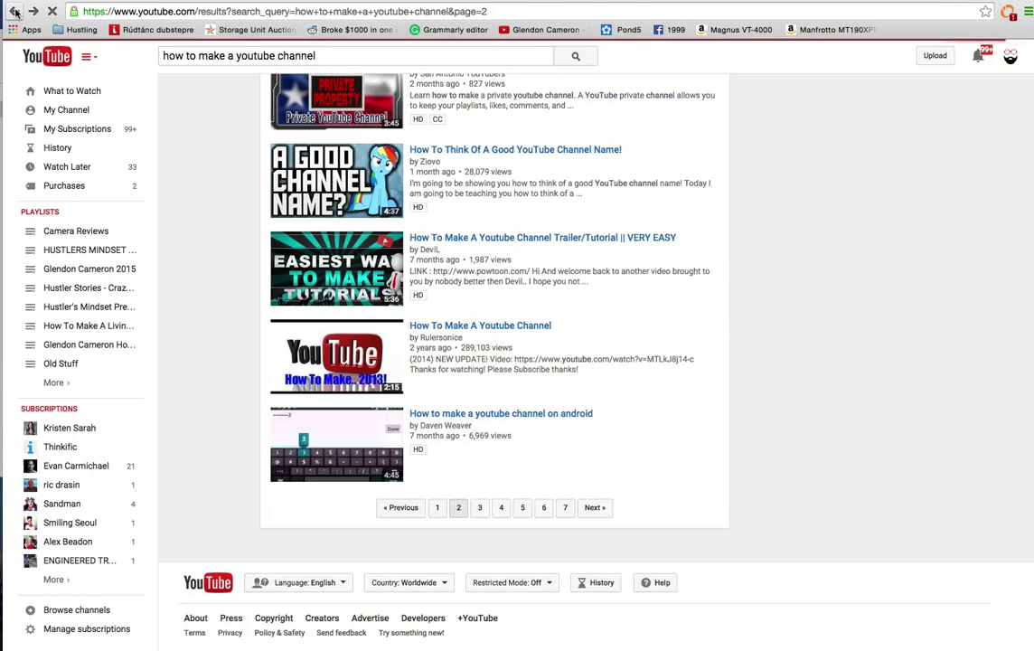
# Step: Go back to the first 'how to make a youtube channel' results page and browse its videos
pyautogui.click(15, 12)
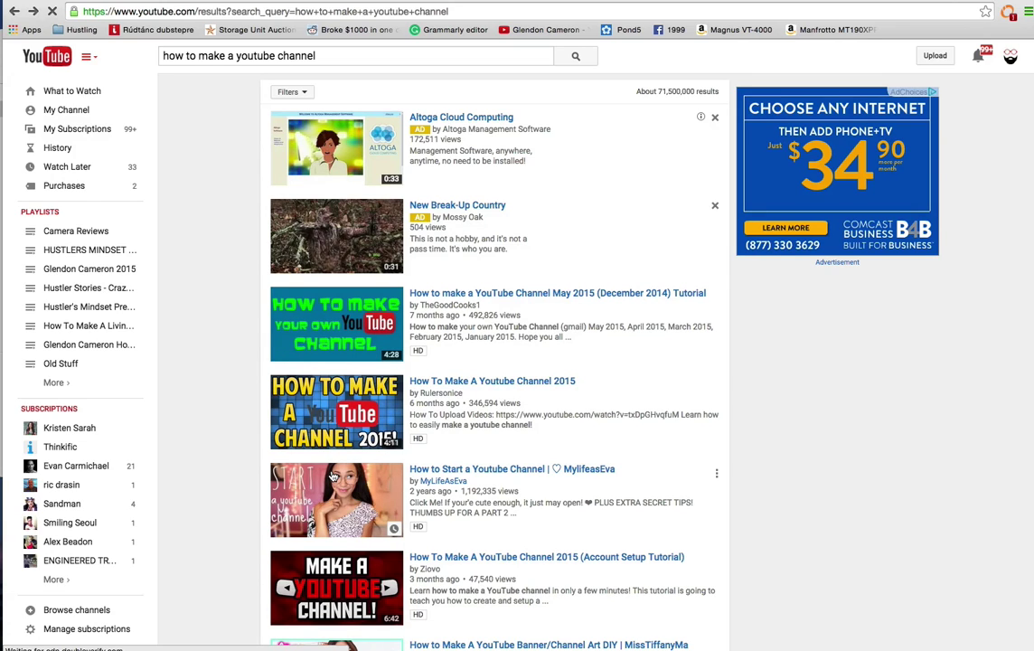
pyautogui.scroll(-3, 422, 418)
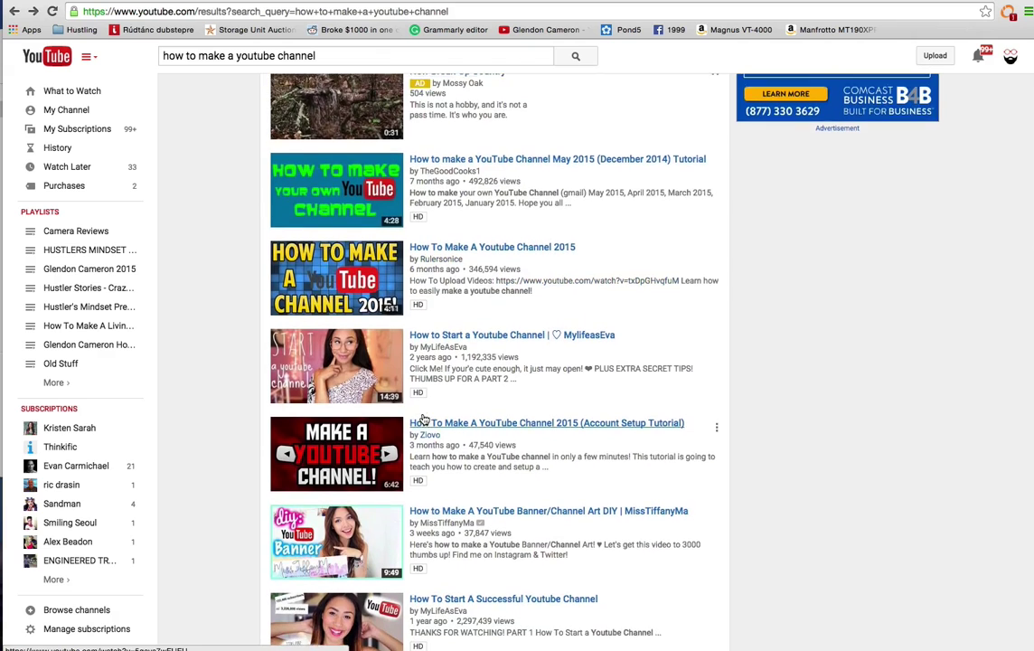
pyautogui.scroll(-5, 423, 419)
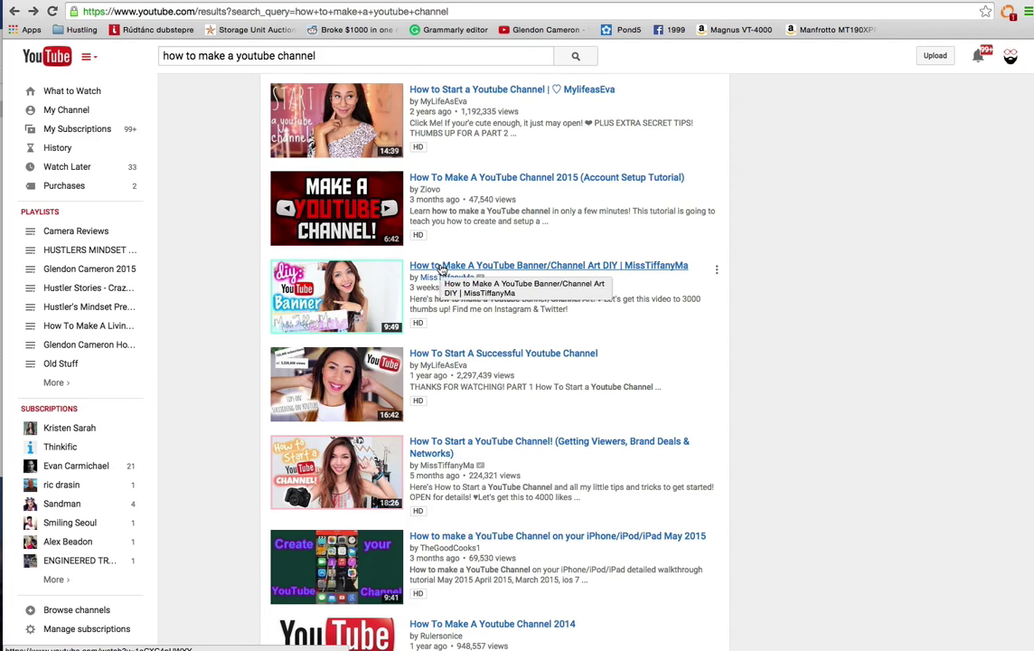
pyautogui.scroll(-5, 461, 320)
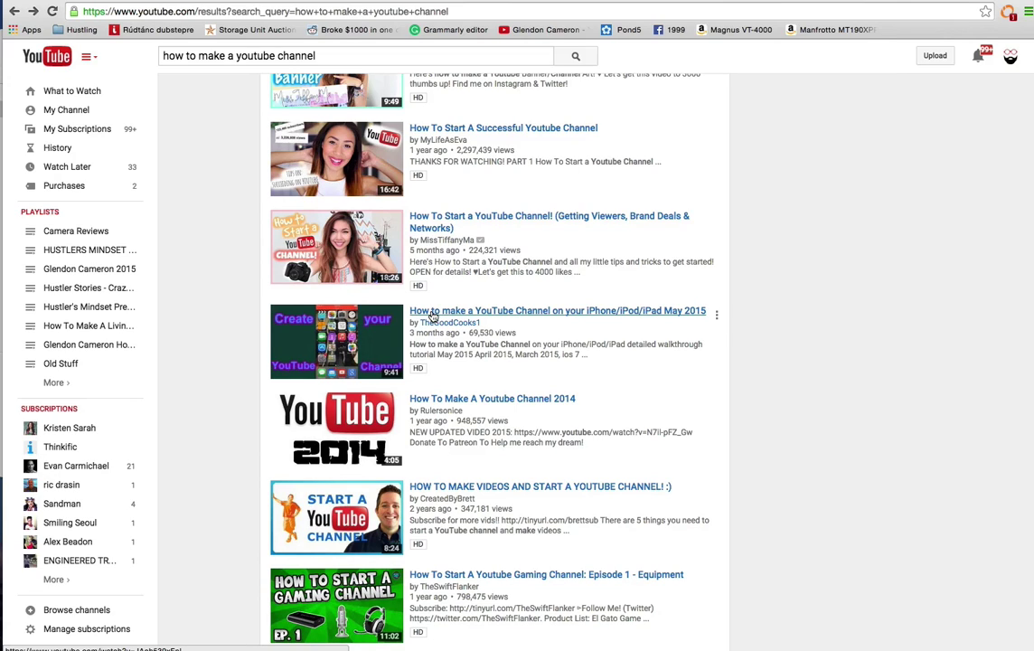
pyautogui.scroll(6, 551, 350)
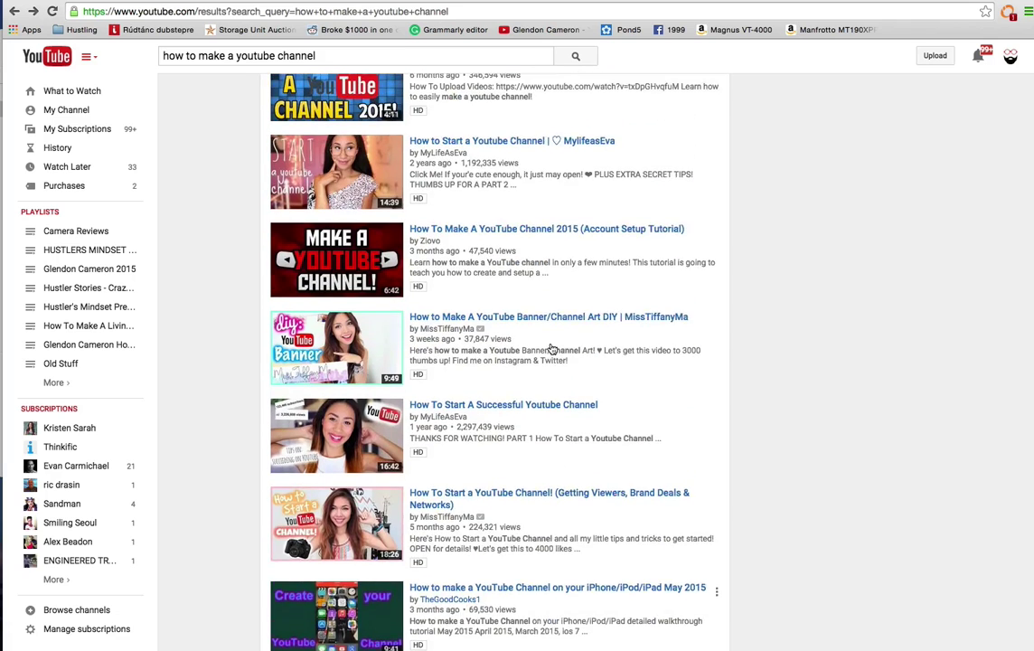
pyautogui.scroll(1, 551, 348)
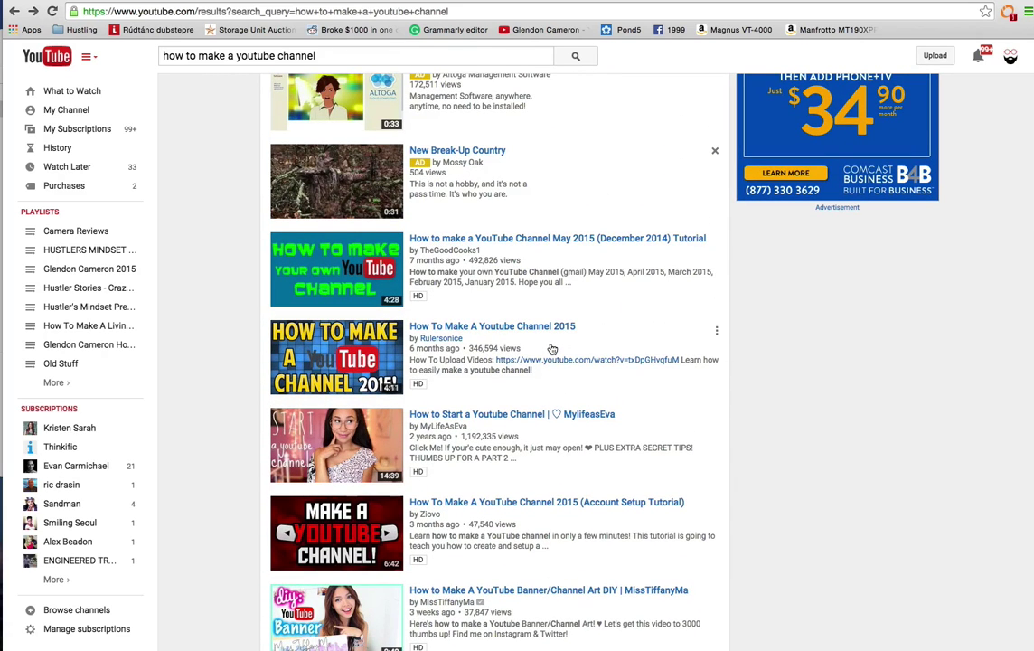
pyautogui.scroll(1, 551, 349)
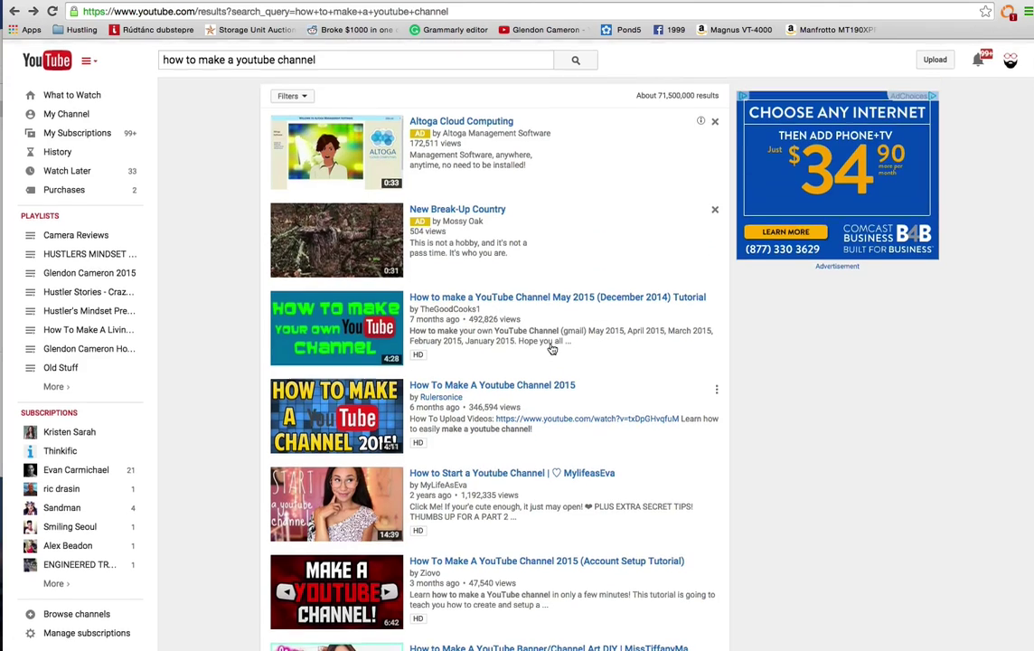
pyautogui.scroll(-1, 655, 127)
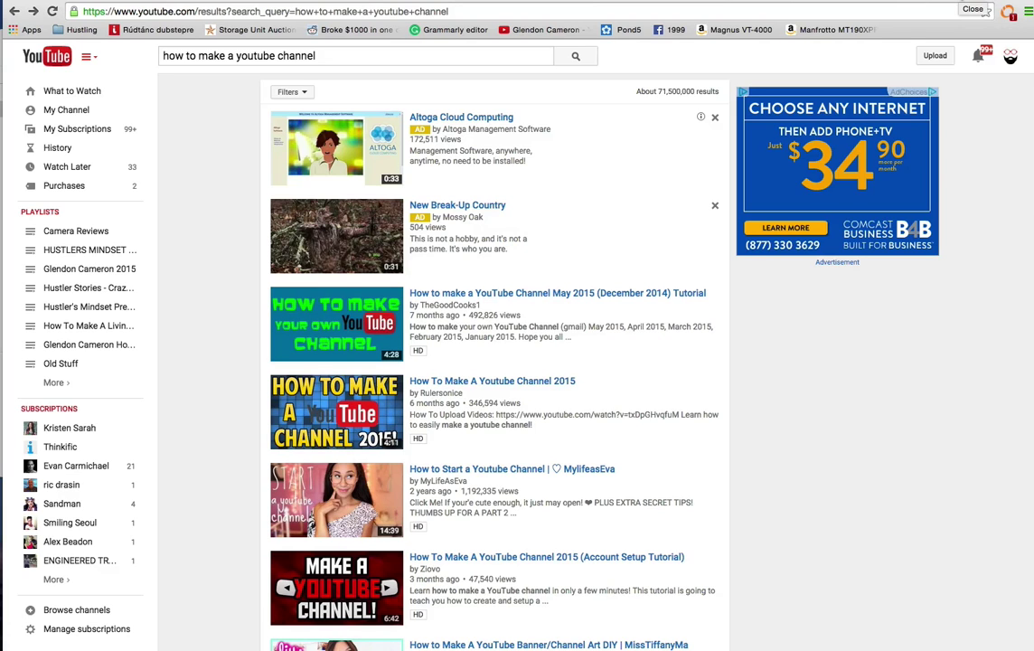
# Step: Close the search results tab to bring back the 49,154-view Aug 2009–Aug 2010 analytics report
pyautogui.click(986, 11)
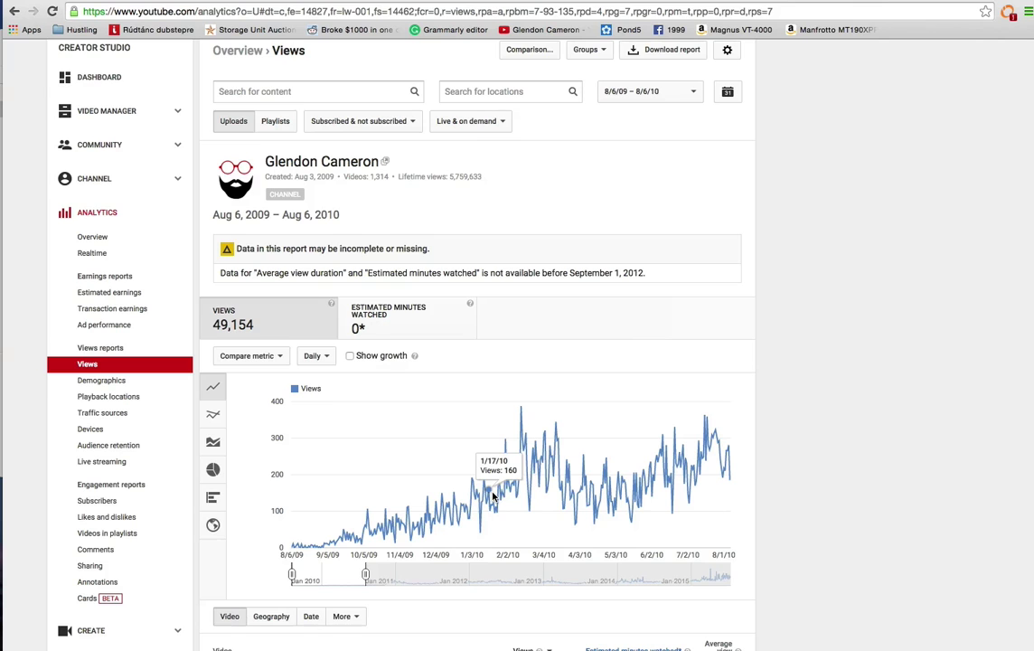
pyautogui.scroll(2, 582, 266)
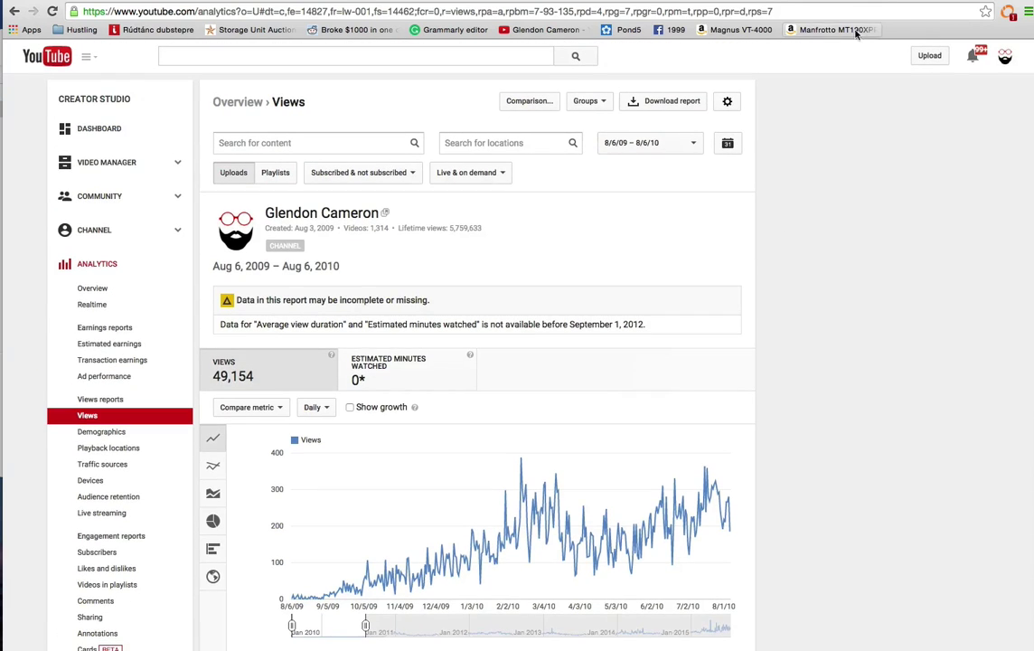
# Step: From the Creator Studio dashboard, open Info and Settings for the 'Be Curious for Success' video
pyautogui.click(1004, 56)
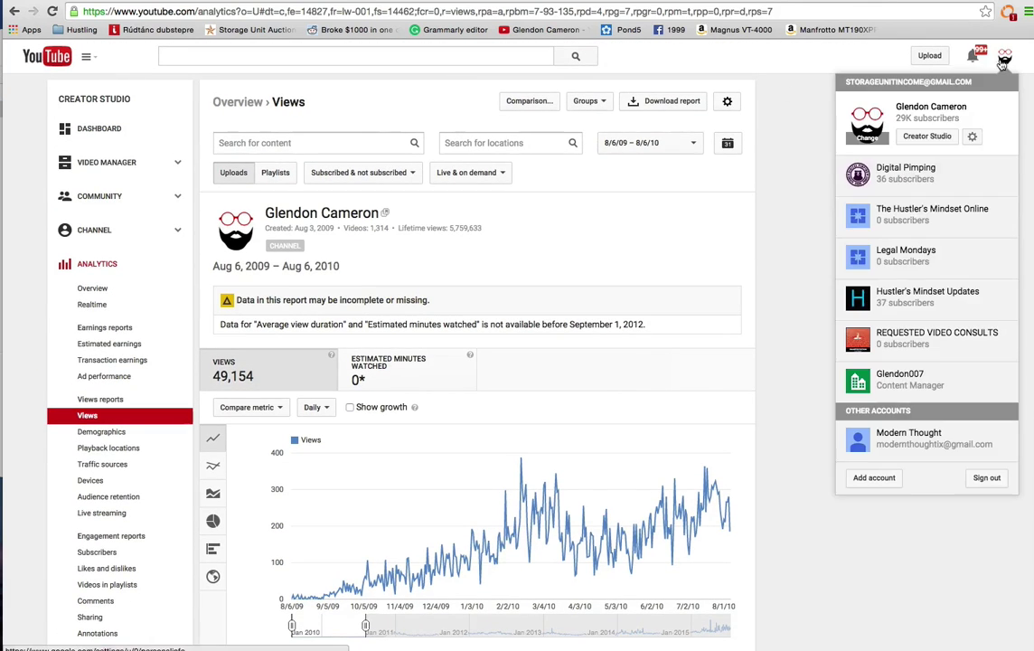
pyautogui.click(922, 140)
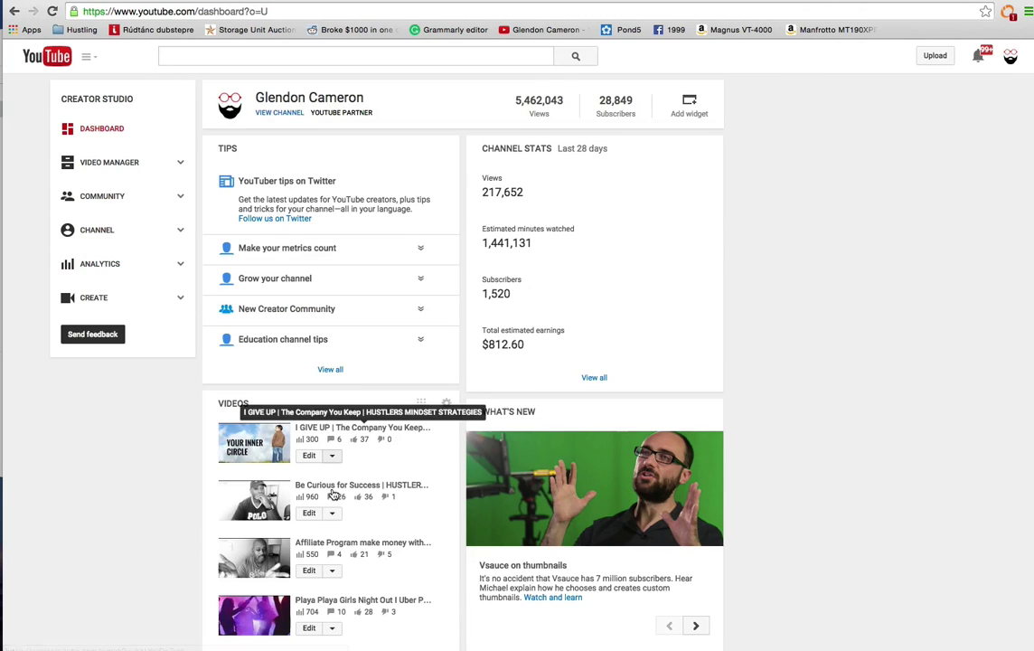
pyautogui.scroll(-3, 333, 502)
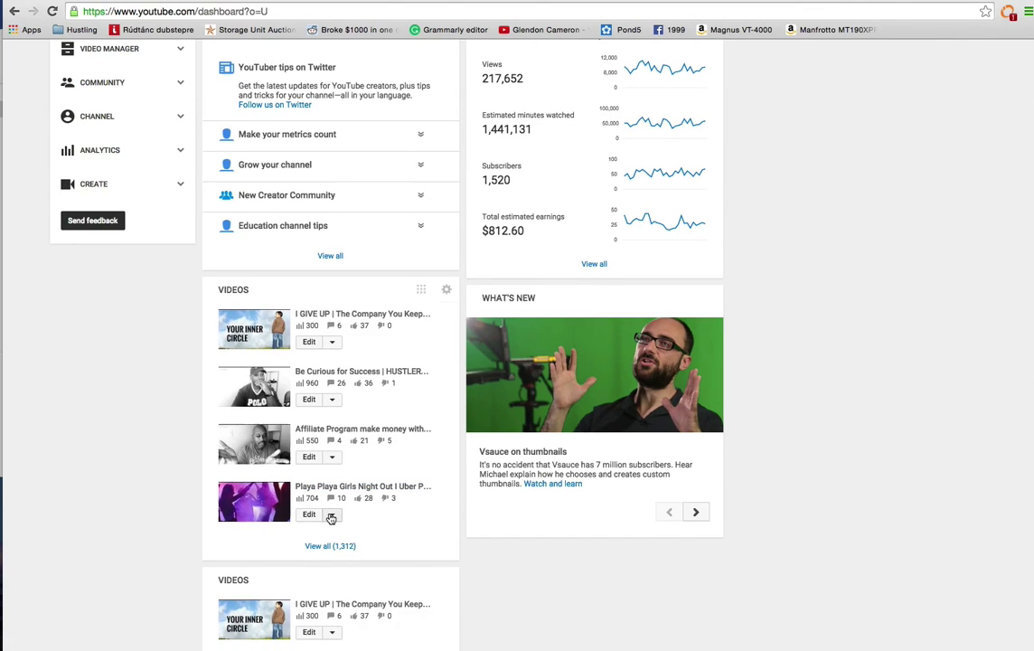
pyautogui.scroll(-5, 332, 518)
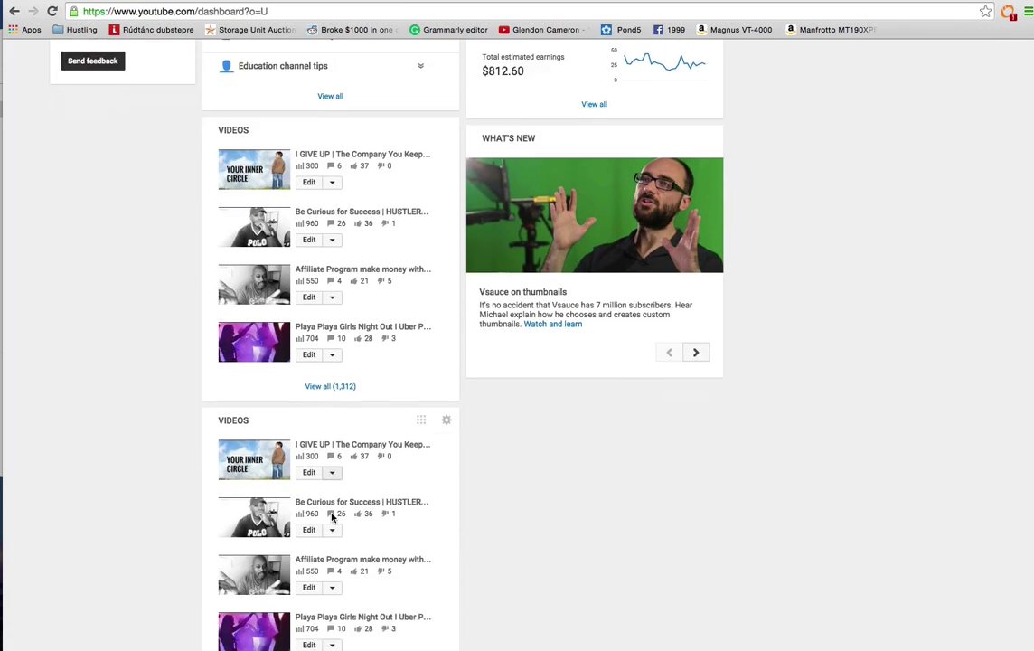
pyautogui.scroll(-2, 332, 506)
pyautogui.click(332, 442)
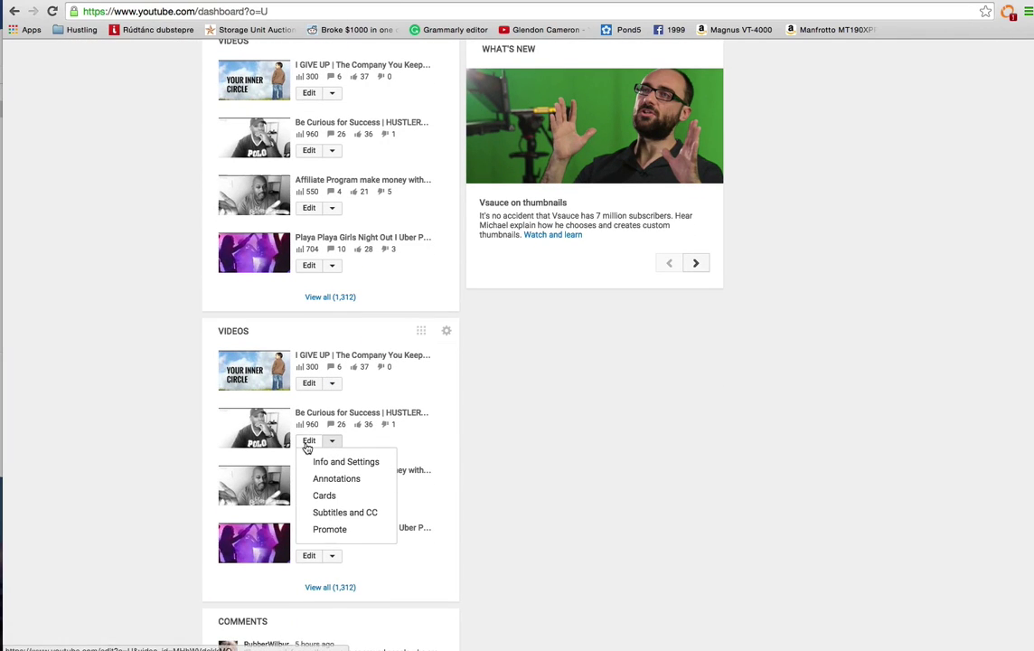
pyautogui.click(308, 443)
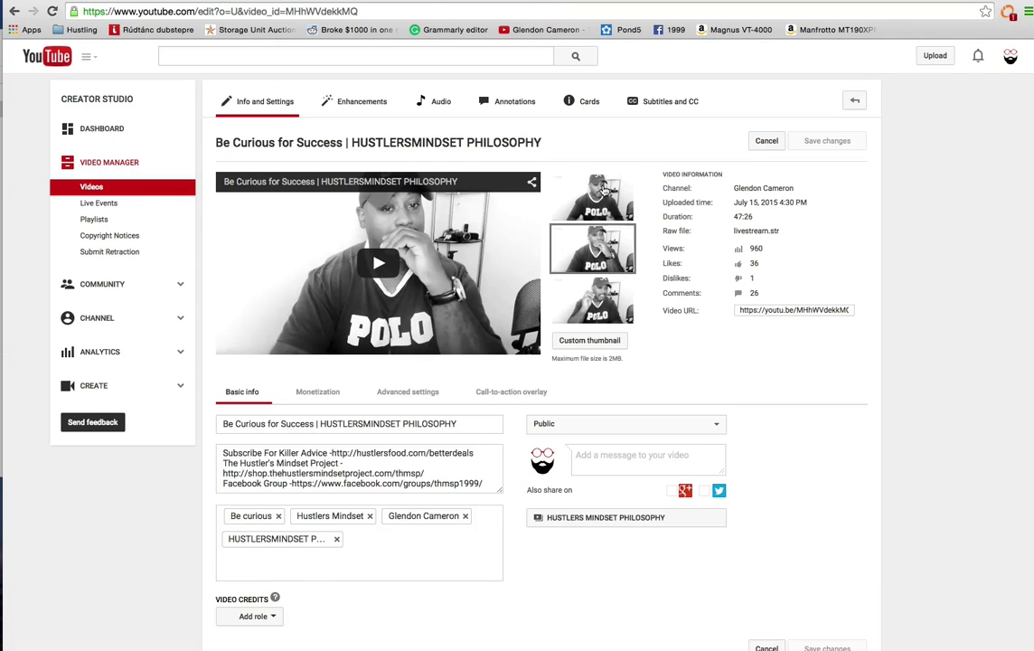
# Step: Review the video's thumbnail options without changes, then return to the Creator Studio dashboard
pyautogui.moveTo(579, 199)
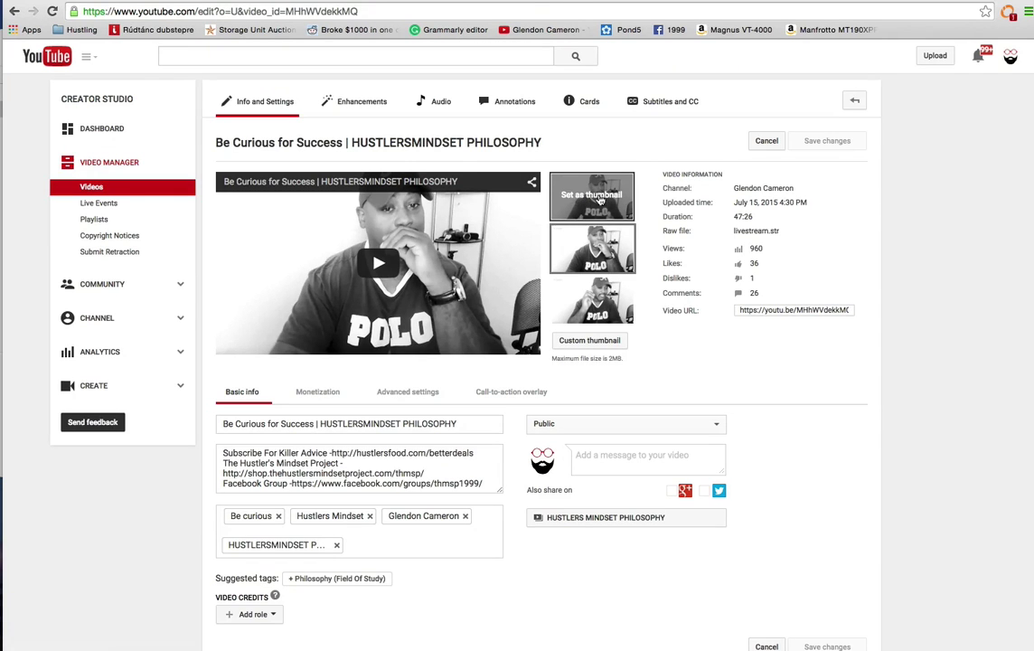
pyautogui.moveTo(573, 309)
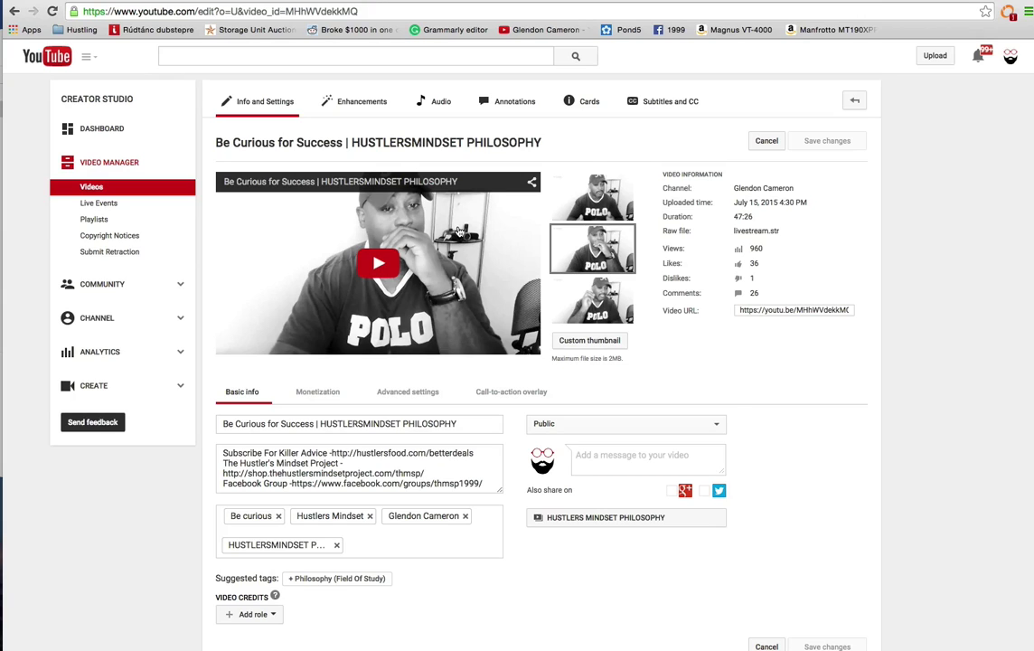
pyautogui.moveTo(599, 205)
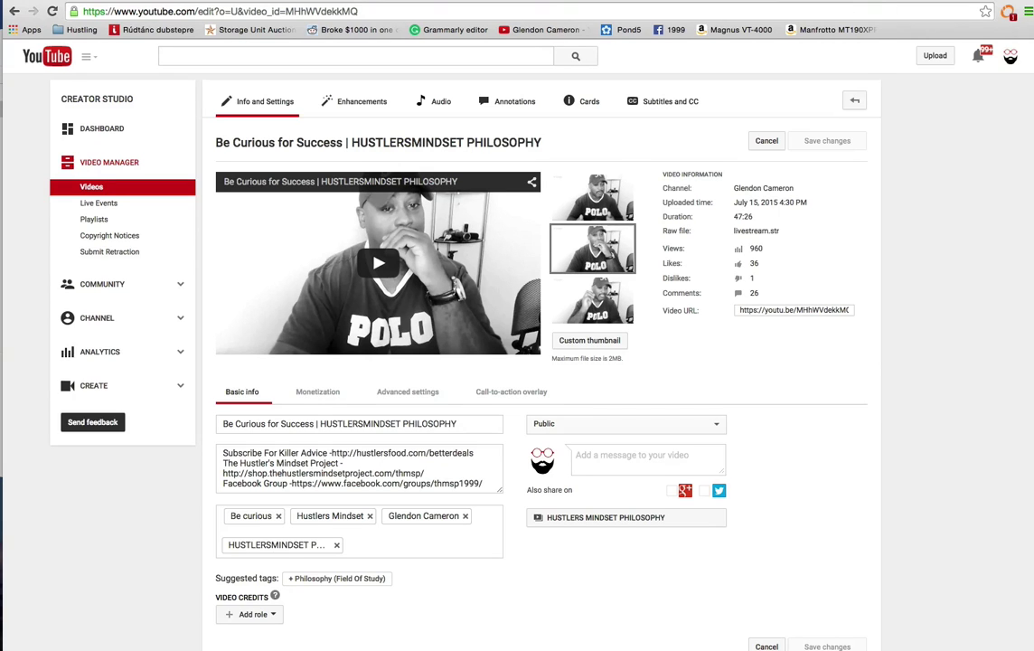
pyautogui.click(15, 12)
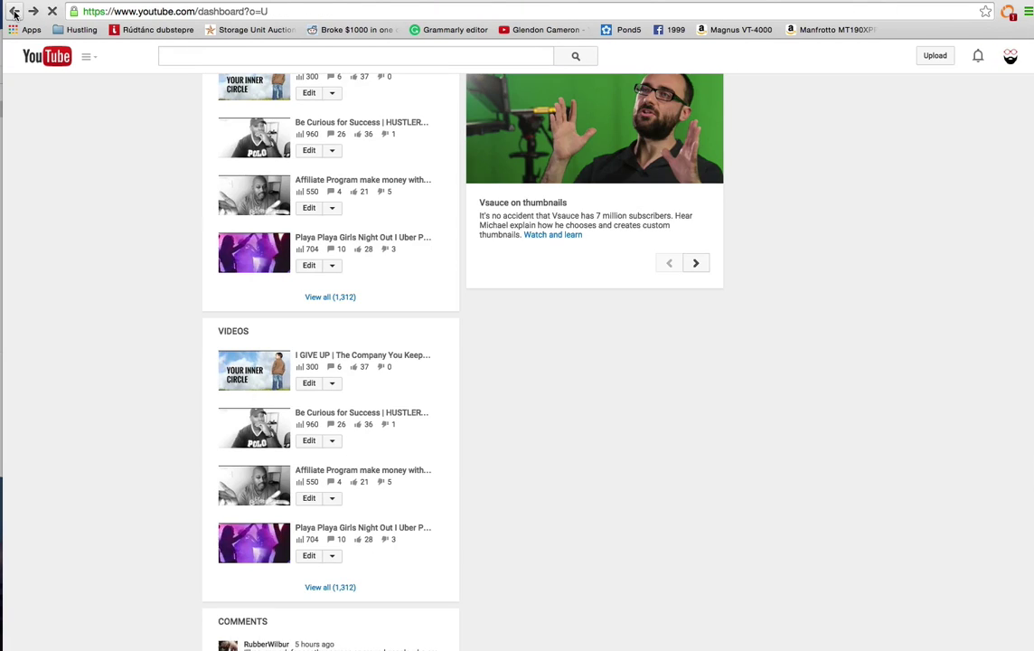
# Step: Go back once more to reload the channel's Analytics Views report
pyautogui.click(15, 11)
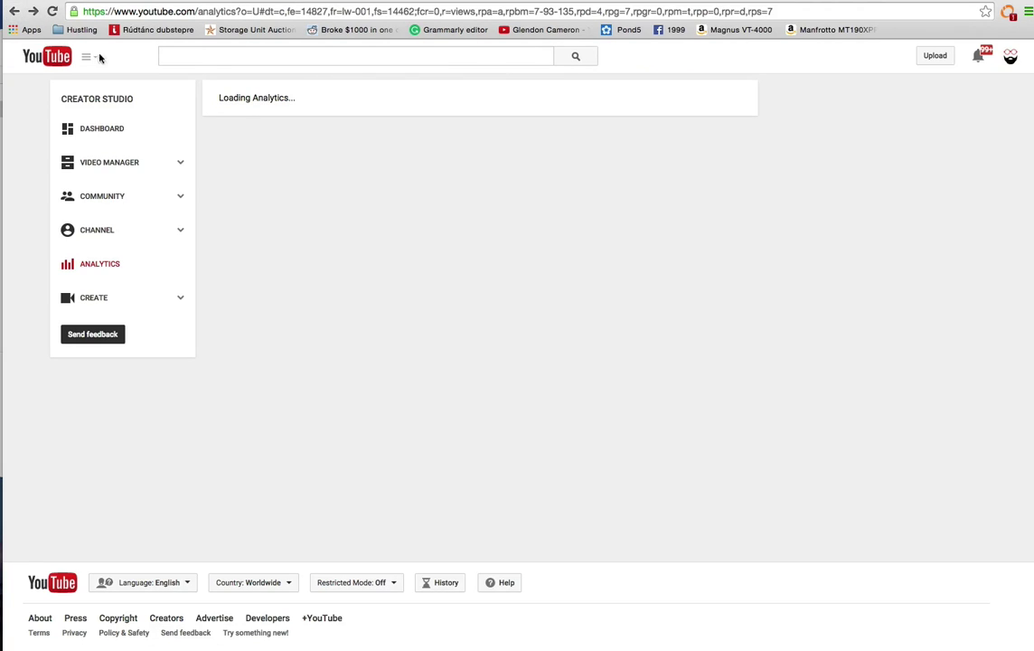